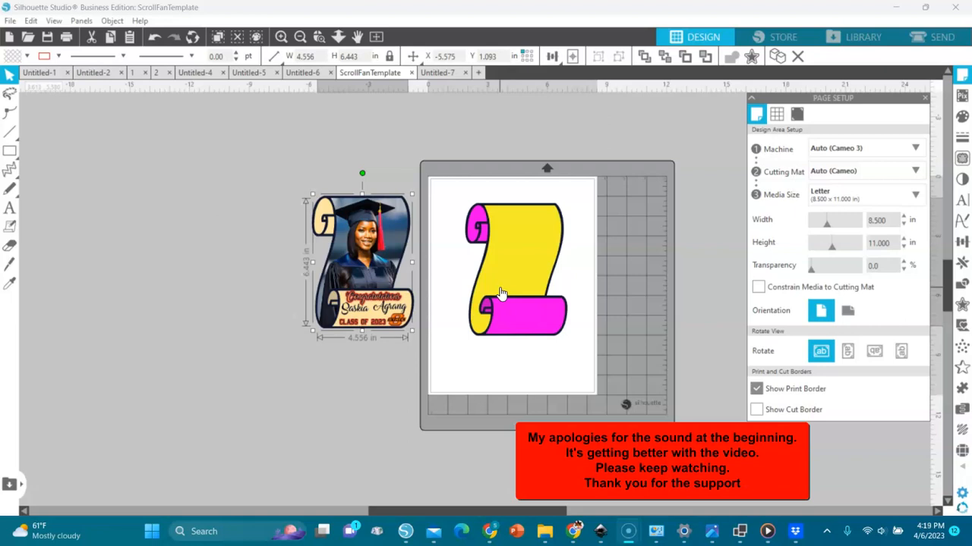
- Merge the 'A female graduate (3)' photo from Downloads into the design
left_click(521, 298)
left_click(220, 328)
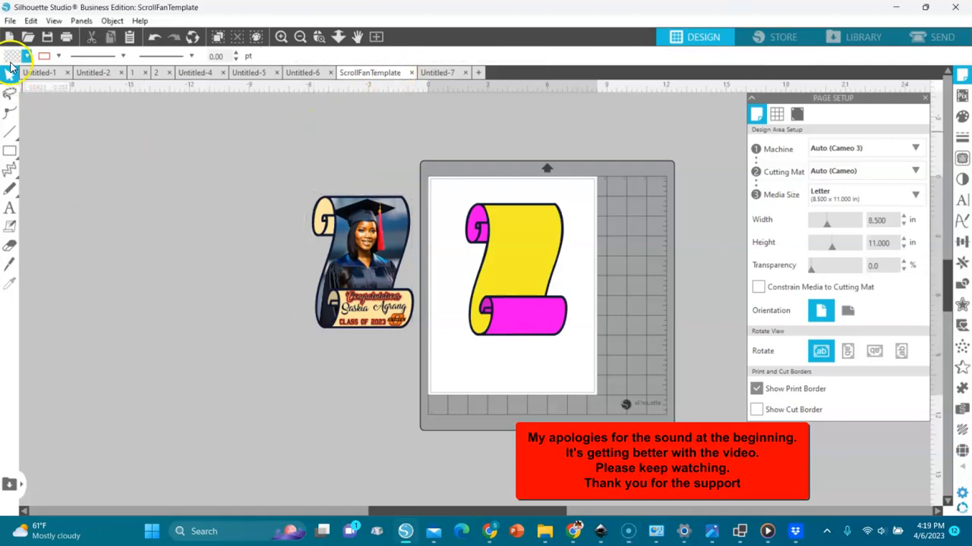
left_click(9, 21)
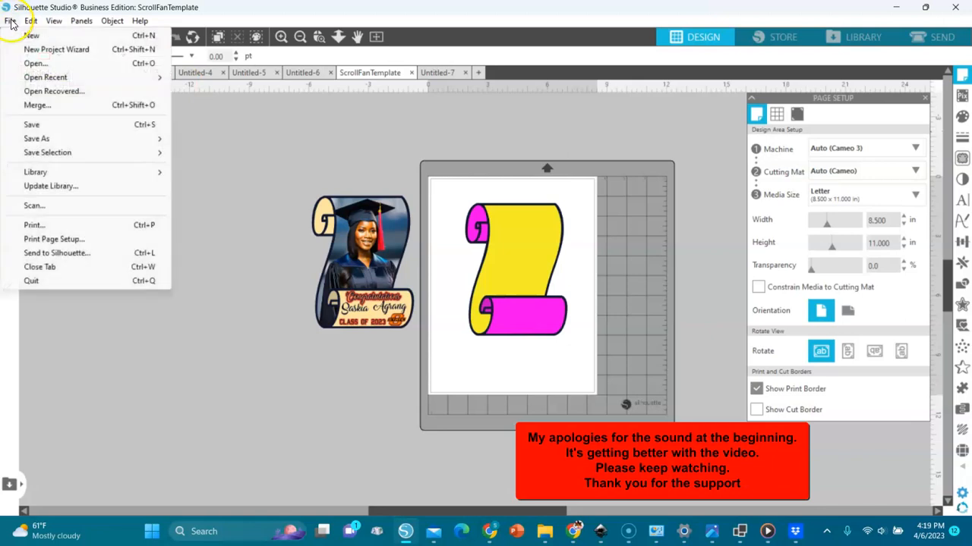
left_click(34, 106)
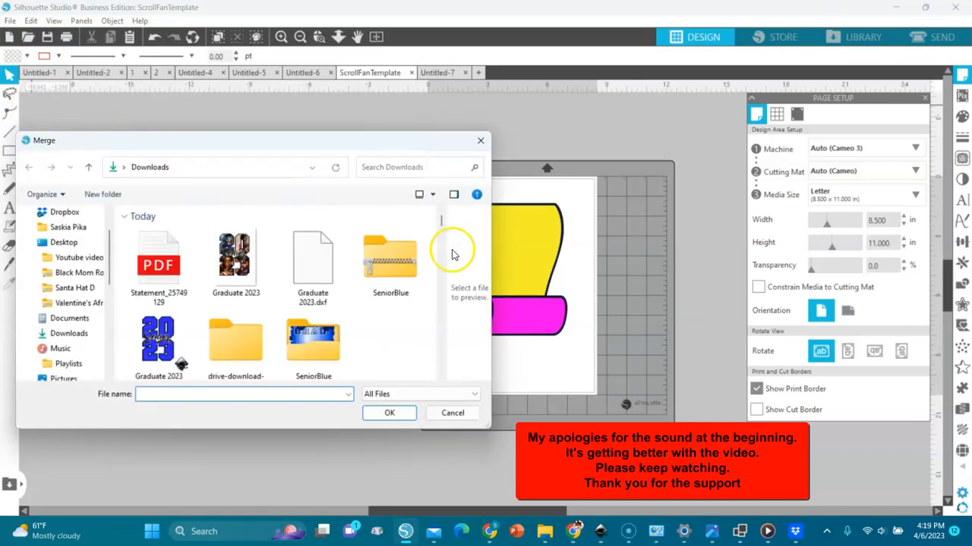
left_click_drag(442, 218, 442, 269)
left_click(395, 167)
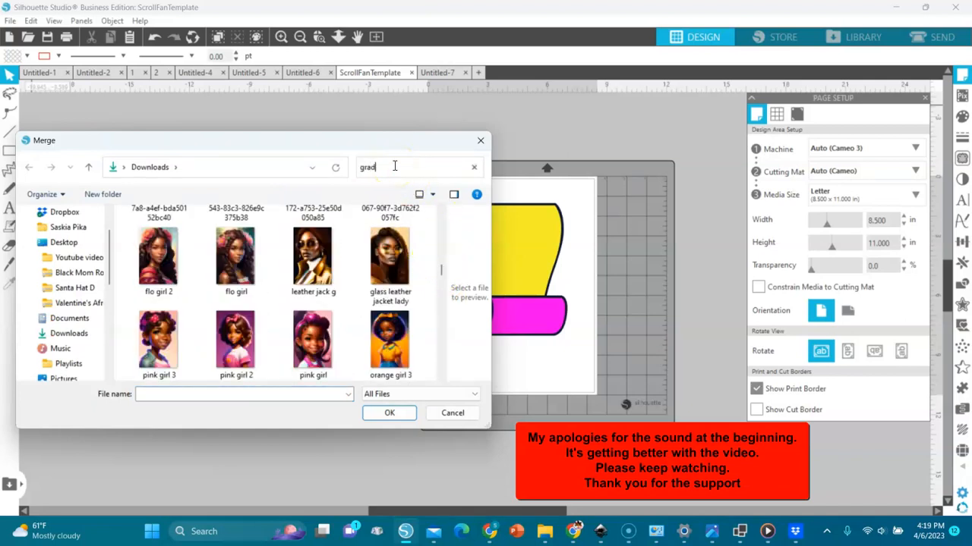
left_click(232, 315)
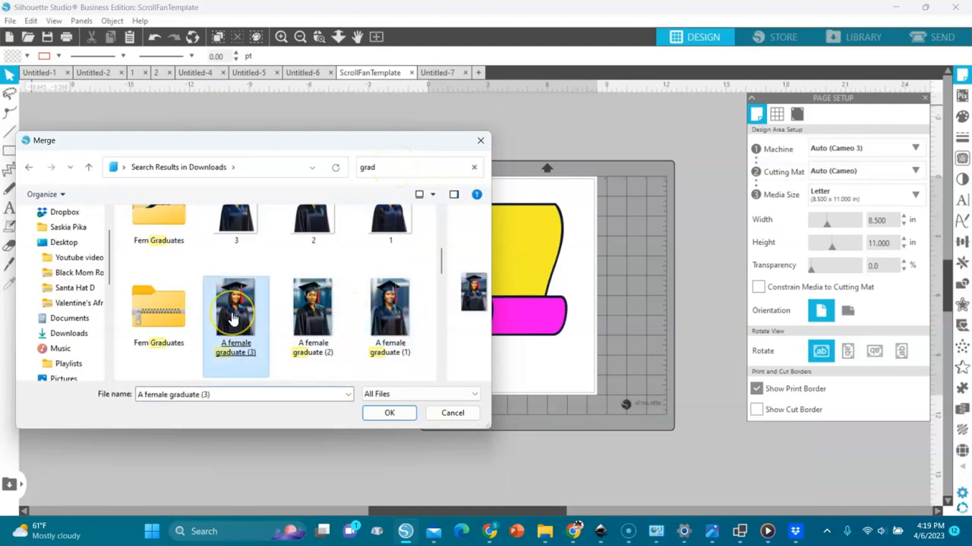
double_click(232, 315)
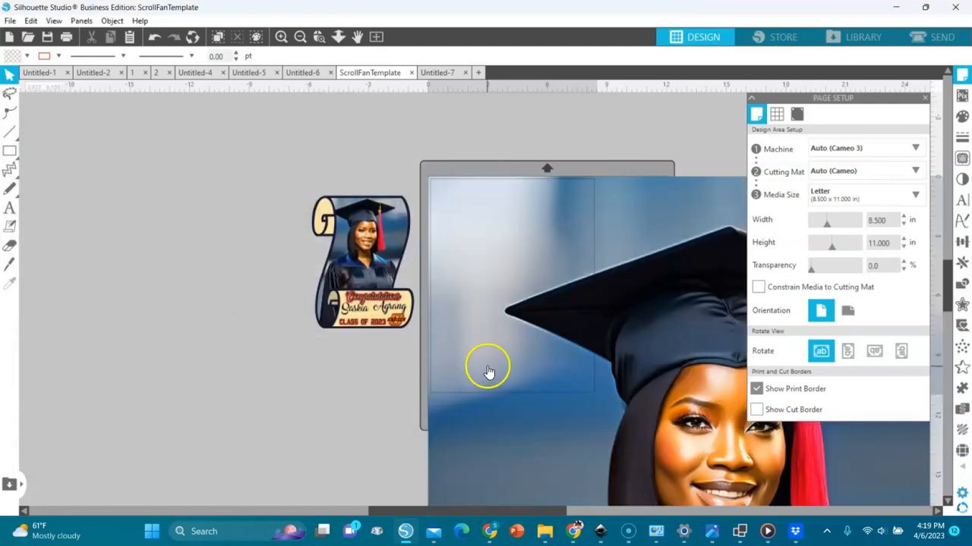
- Scale the graduate photo to 8 in tall (5.333 × 8.000 in)
left_click(655, 205)
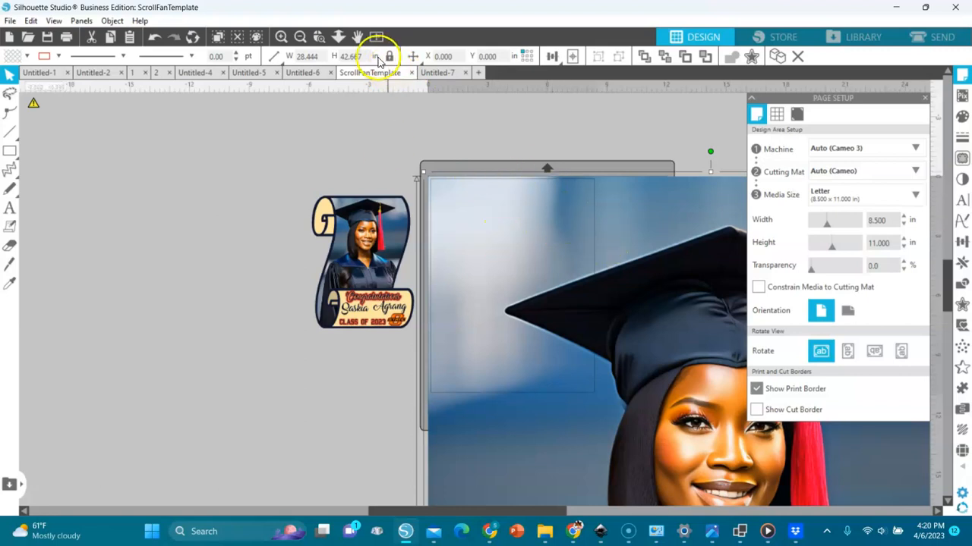
left_click_drag(364, 56, 338, 55)
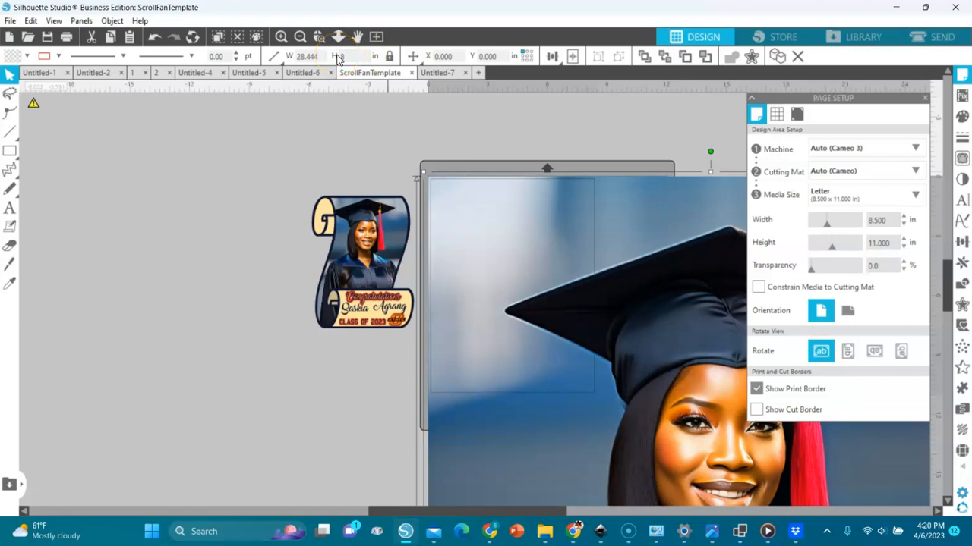
type("8")
key("Return")
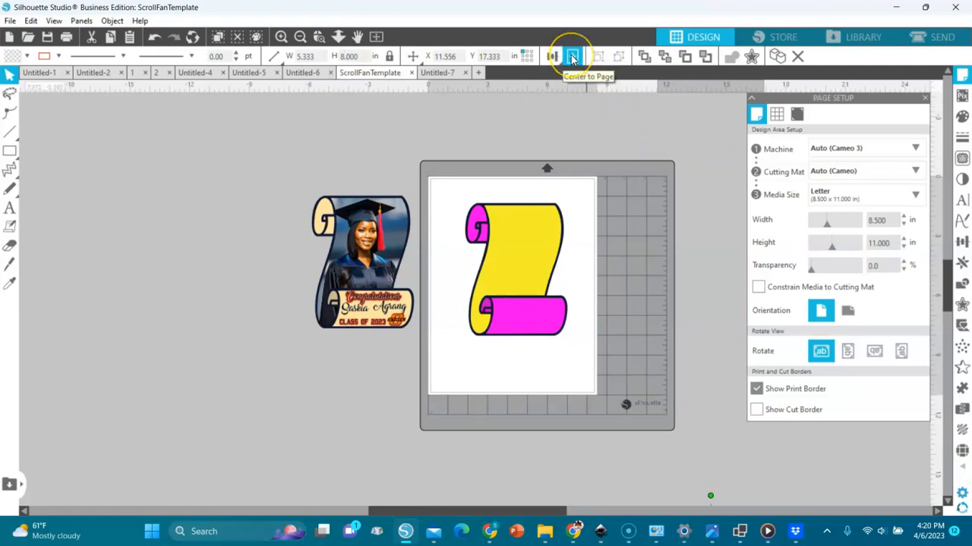
- Center the graduate photo, then drag it onto the page over the scroll
left_click(573, 59)
left_click_drag(533, 324, 558, 317)
left_click_drag(540, 286, 596, 272)
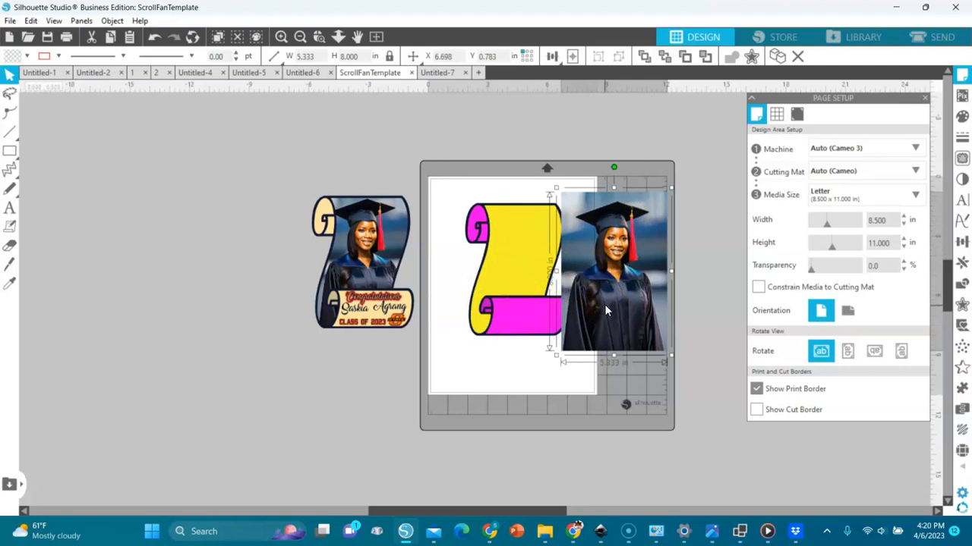
left_click(501, 241)
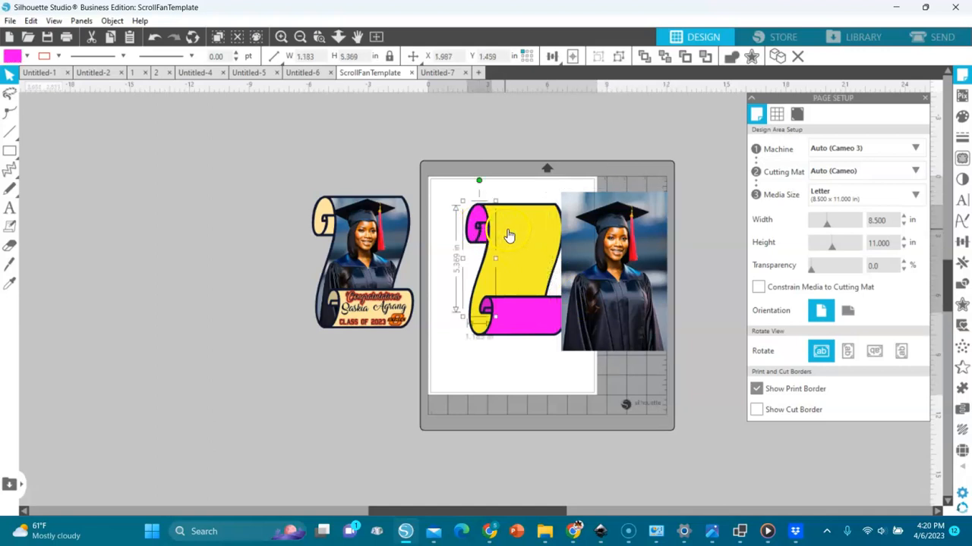
left_click(636, 296)
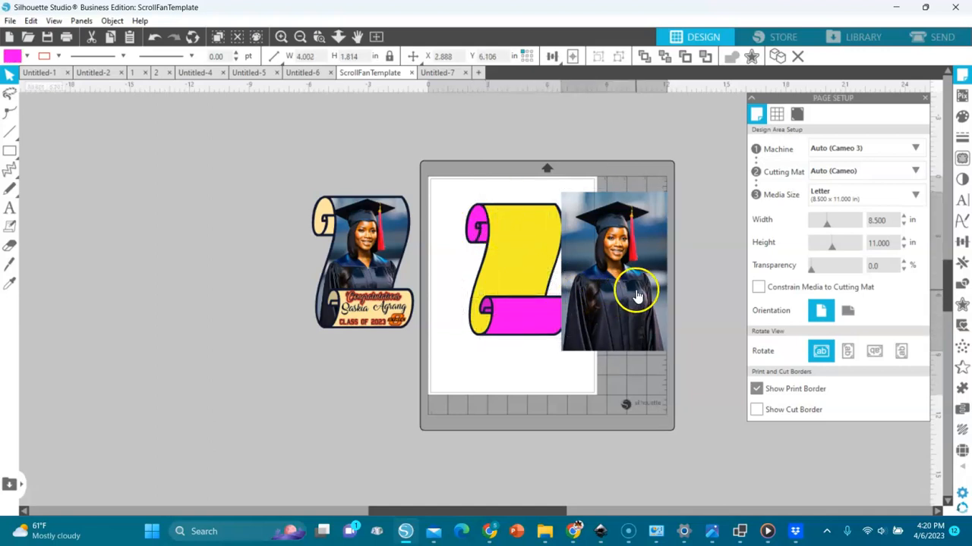
left_click_drag(620, 278, 528, 274)
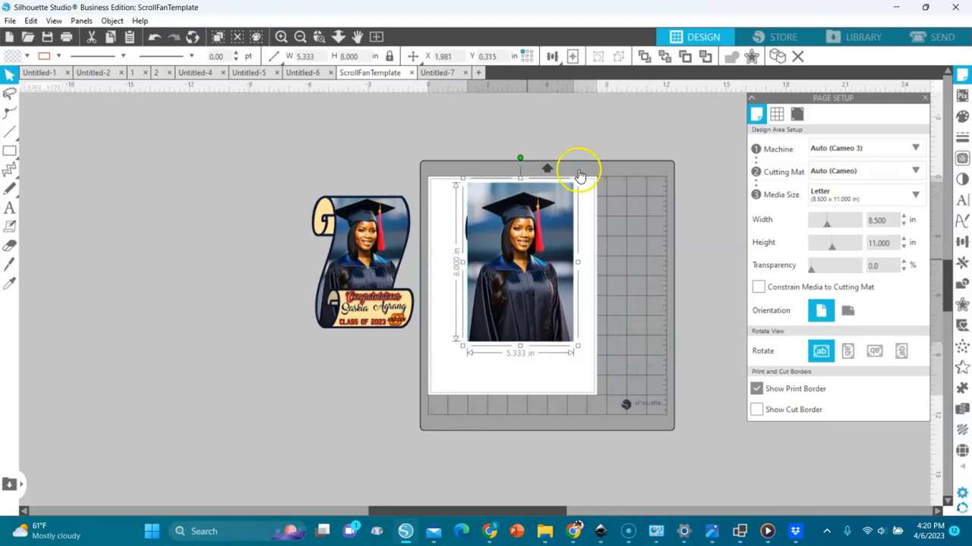
- Send the photo back three layers behind the yellow scroll, then select the scroll
left_click(706, 58)
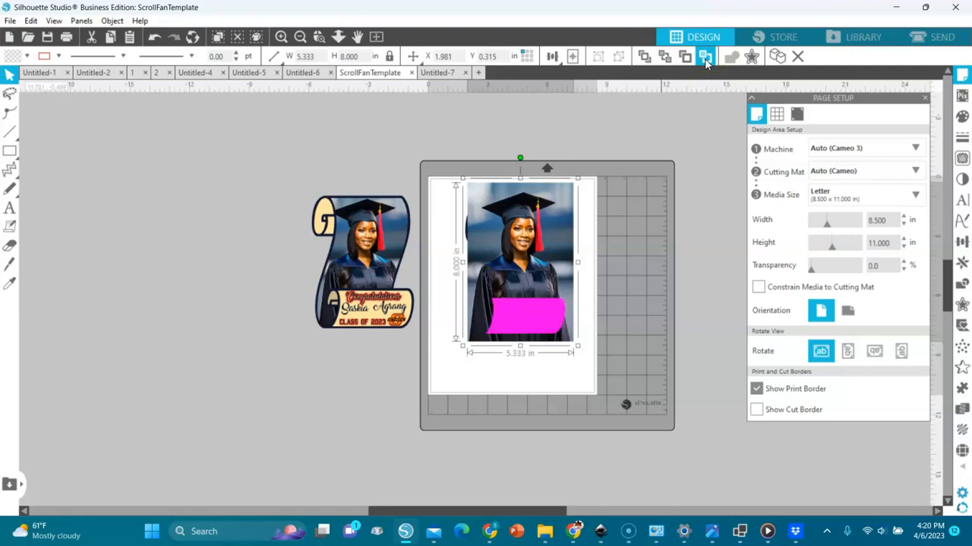
left_click(705, 59)
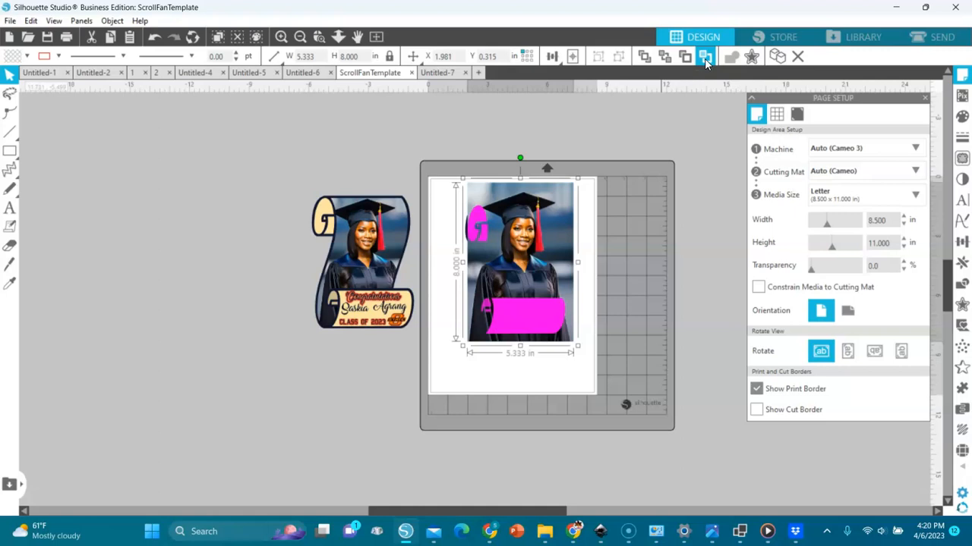
left_click(704, 58)
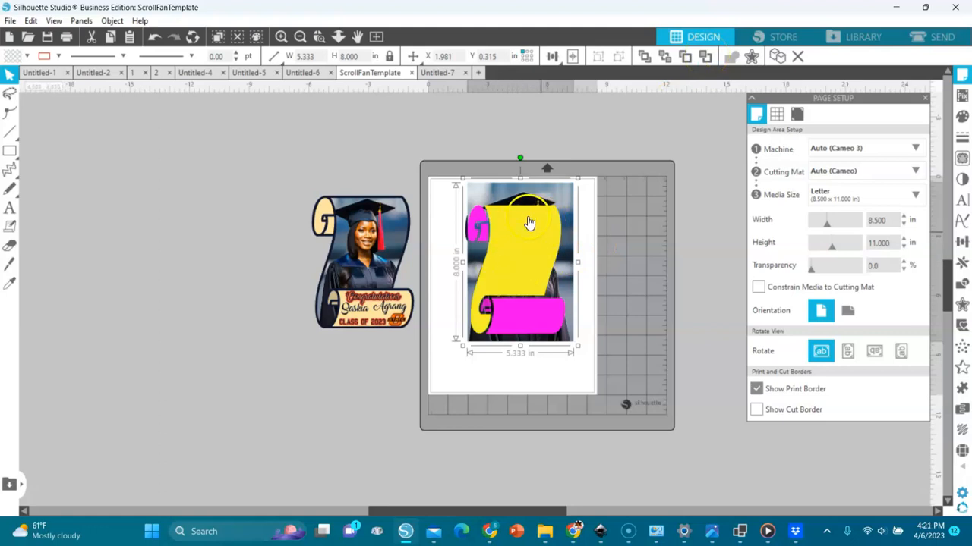
left_click(536, 262)
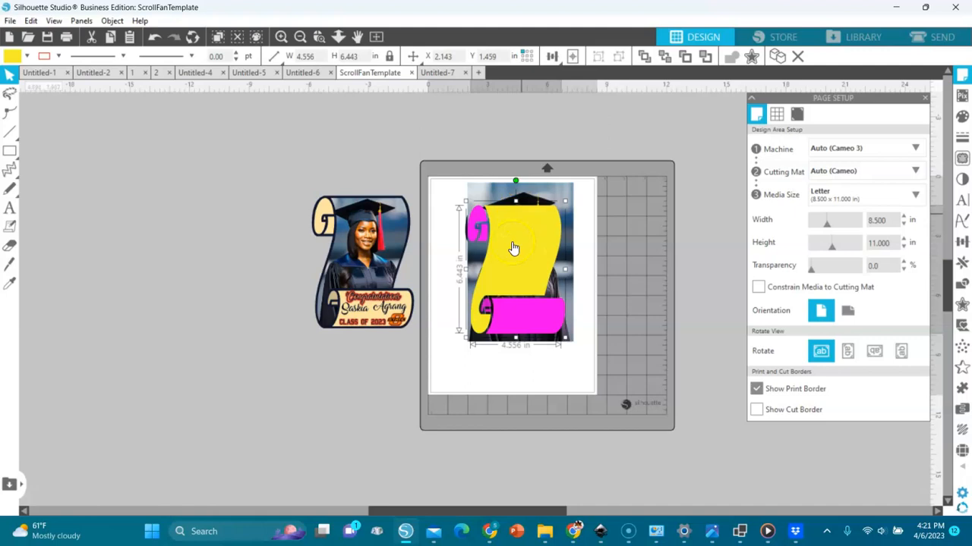
left_click(549, 220)
- Set the yellow scroll's fill transparency to 48% and zoom in on it
left_click(962, 119)
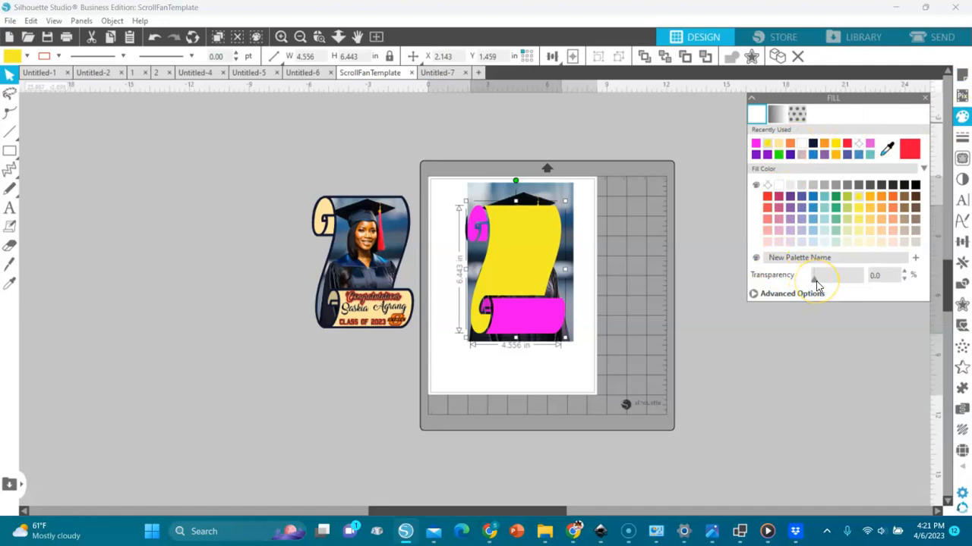
left_click_drag(814, 282, 838, 286)
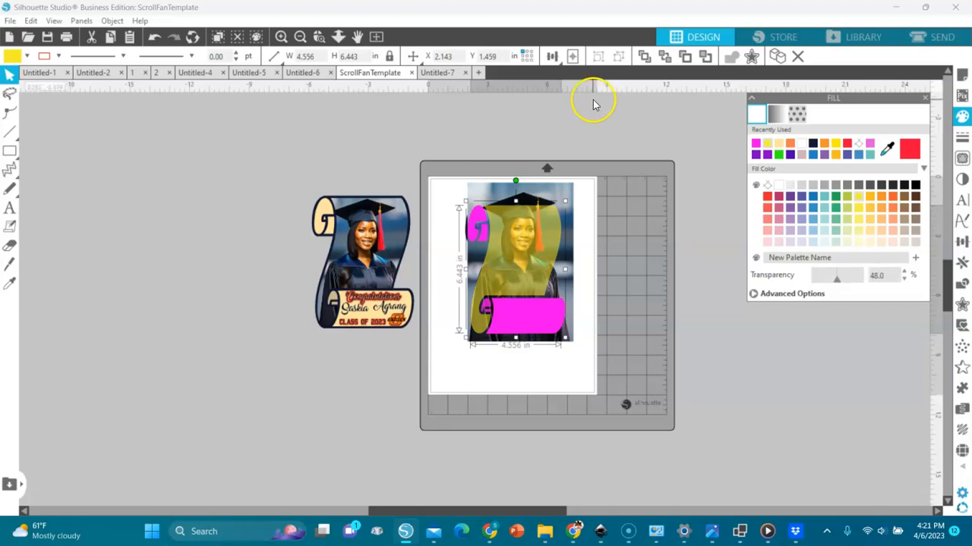
left_click(317, 38)
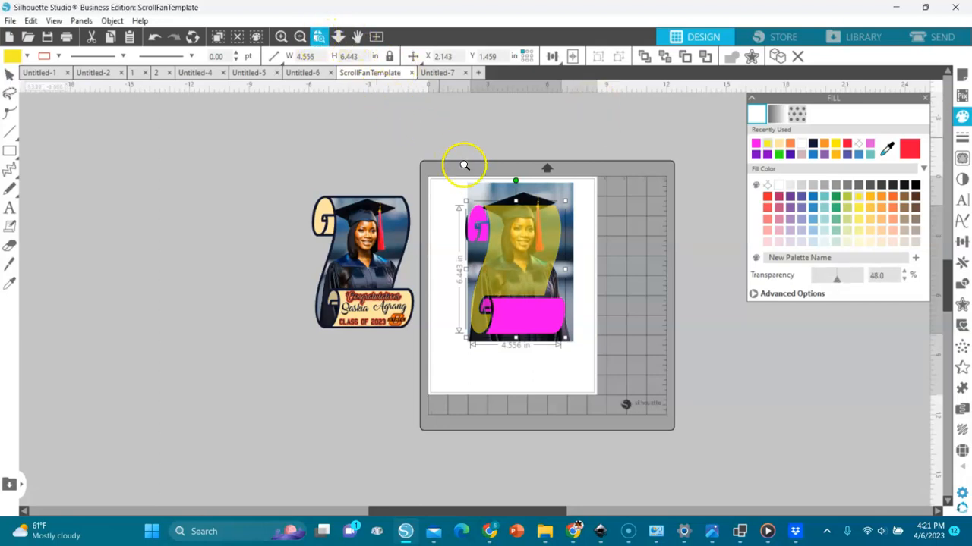
left_click_drag(459, 180, 599, 347)
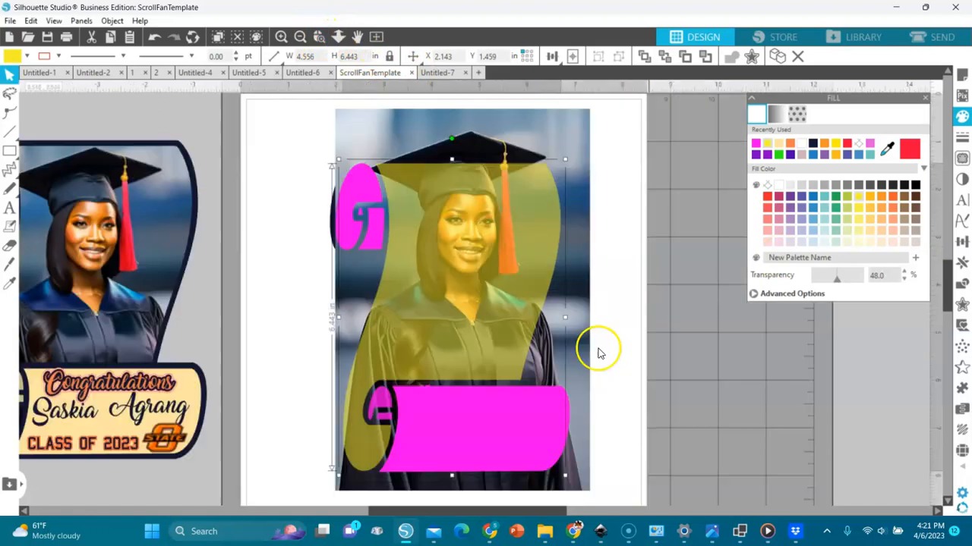
- Resize the graduate photo to 5.129 × 7.693 in behind the scroll, then select both
left_click(546, 119)
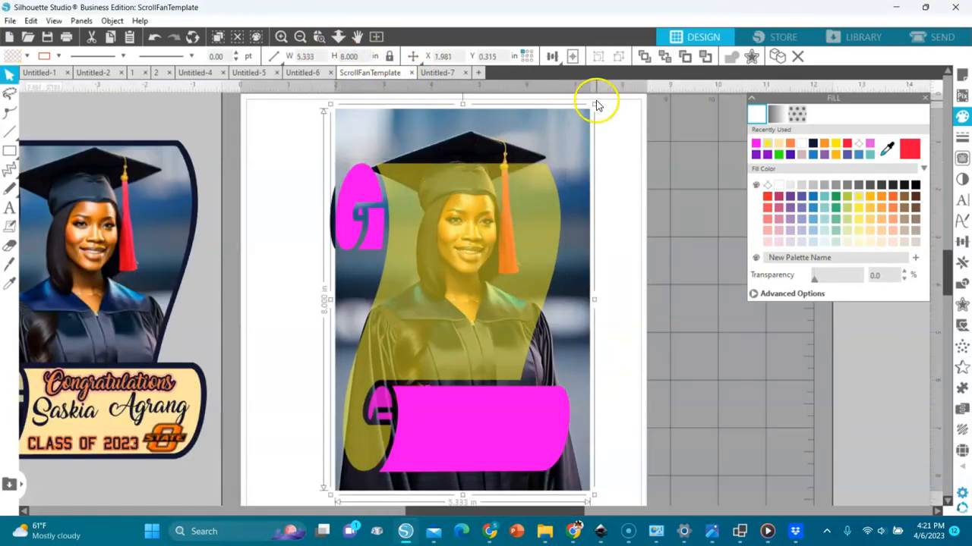
left_click_drag(594, 102, 572, 150)
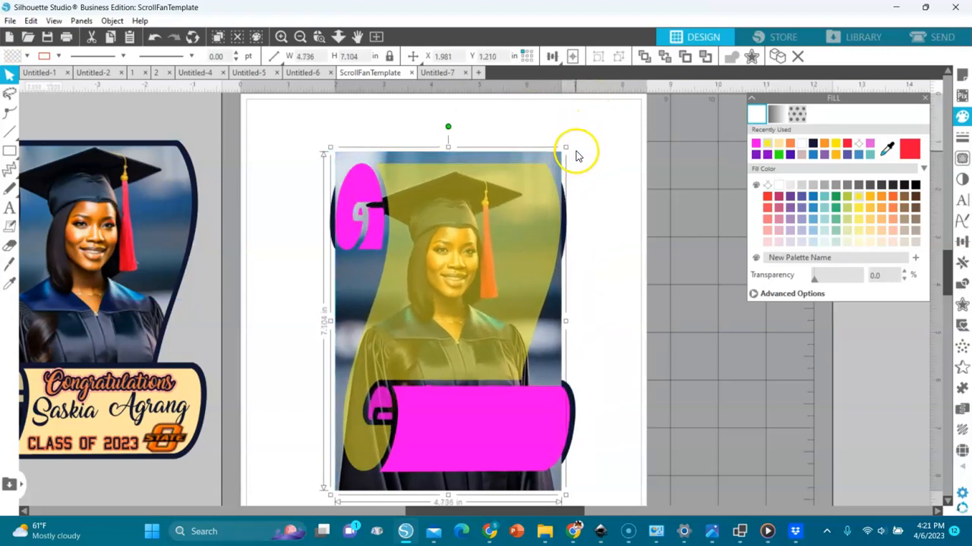
mouse_move(331, 147)
left_mouse_down()
mouse_move(346, 160)
mouse_move(343, 147)
left_mouse_up()
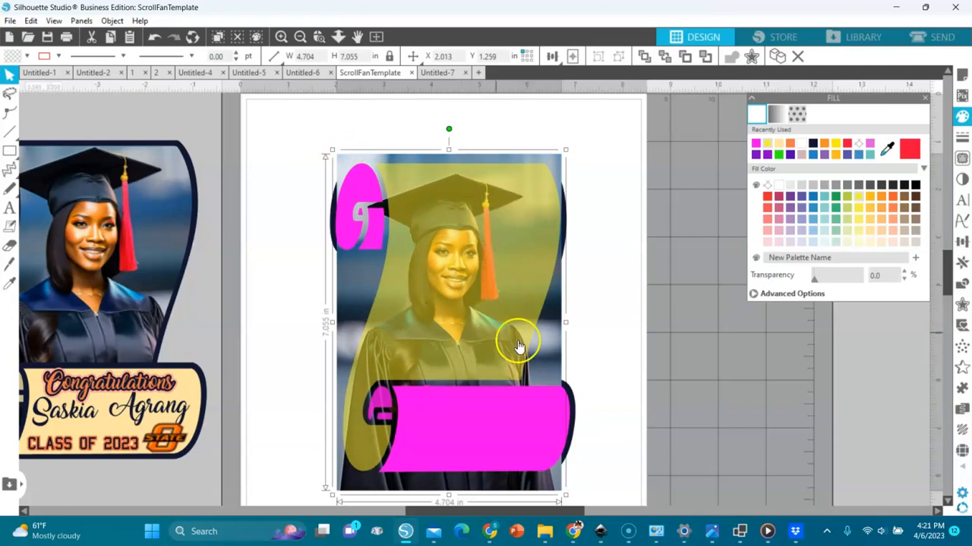
left_click_drag(555, 353, 575, 353)
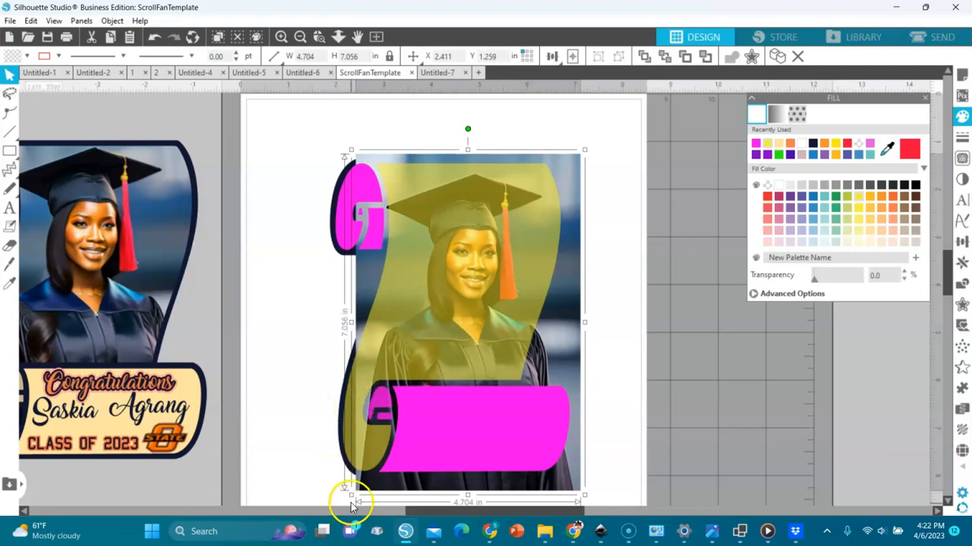
left_click_drag(349, 495, 328, 522)
left_click_drag(576, 282, 596, 275)
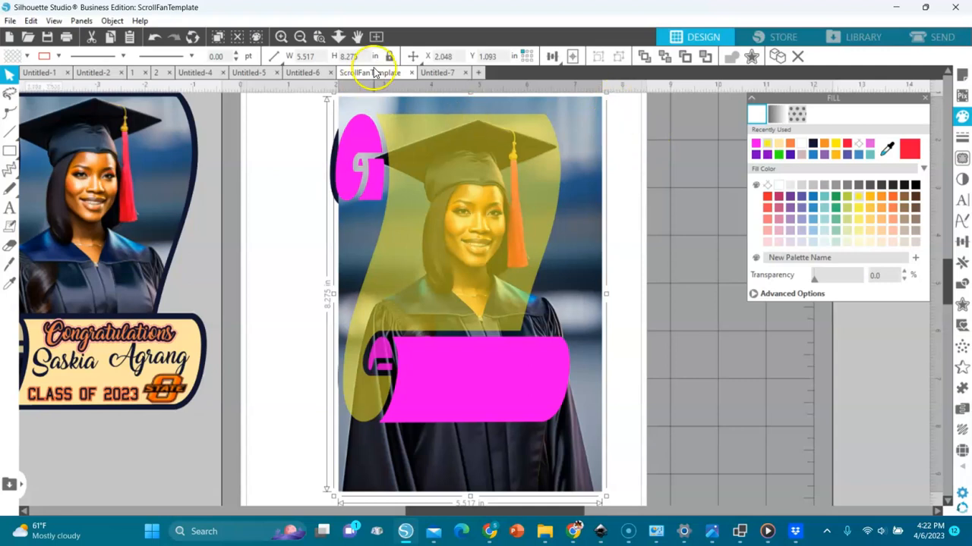
left_click(301, 37)
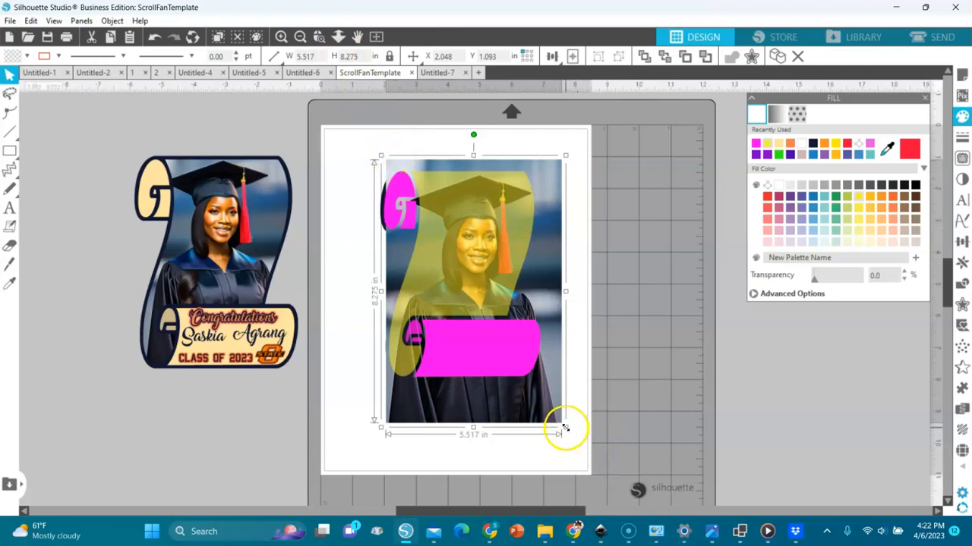
left_click_drag(565, 432, 553, 410)
left_click_drag(542, 331, 547, 333)
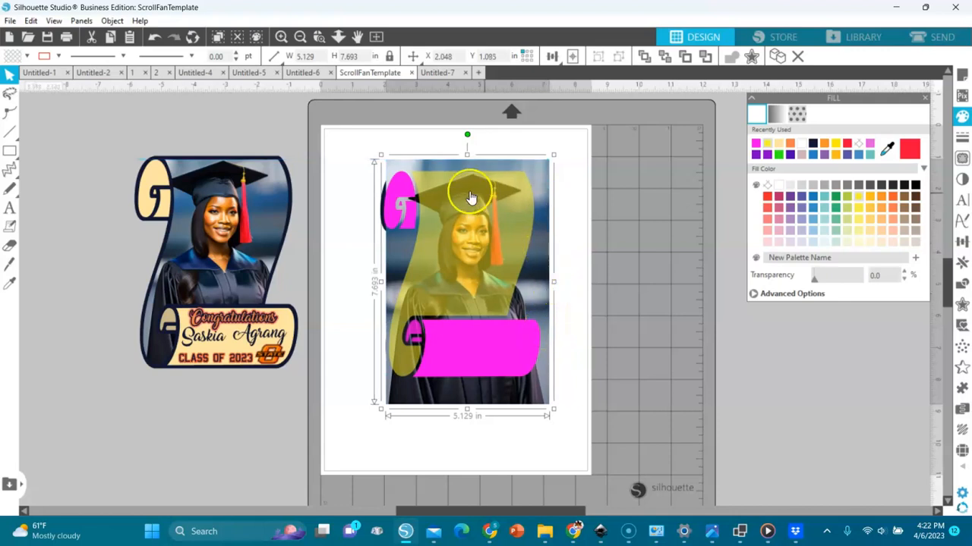
left_click(493, 241)
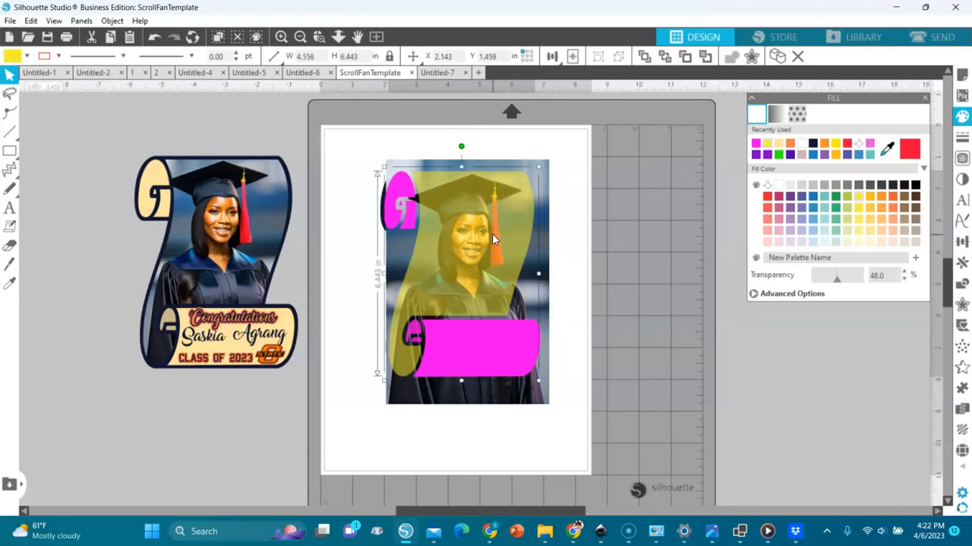
left_click(546, 168, "shift")
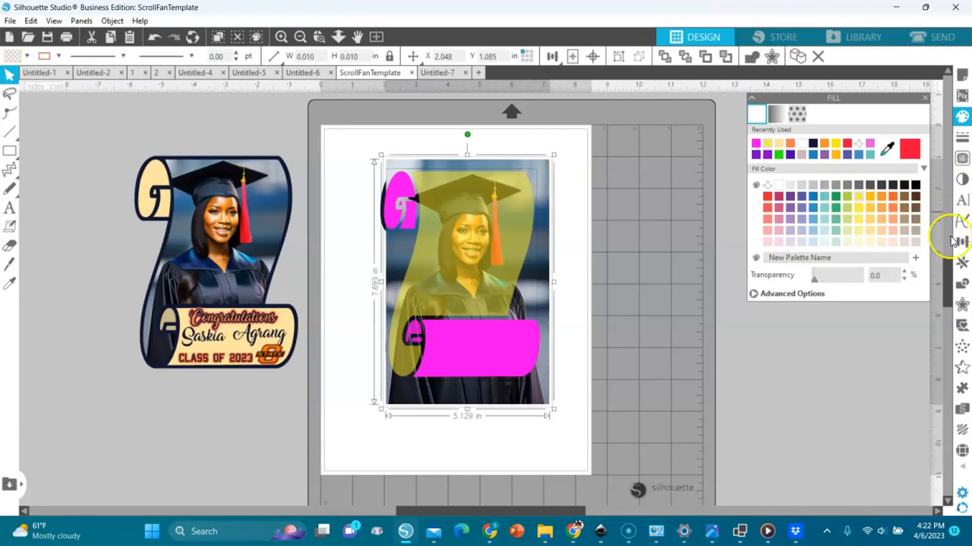
- Crop the graduate photo to the scroll outline with Modify > Crop
left_click(960, 287)
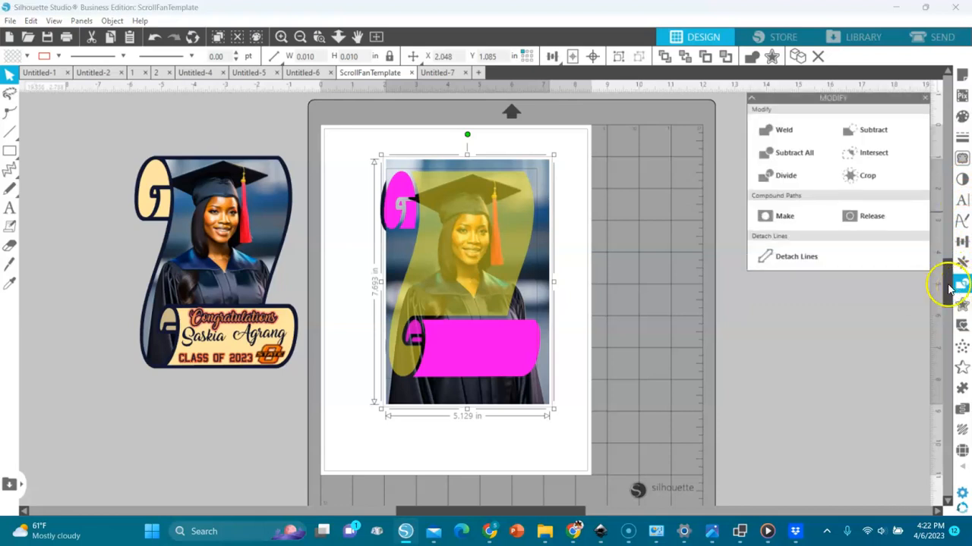
left_click(850, 177)
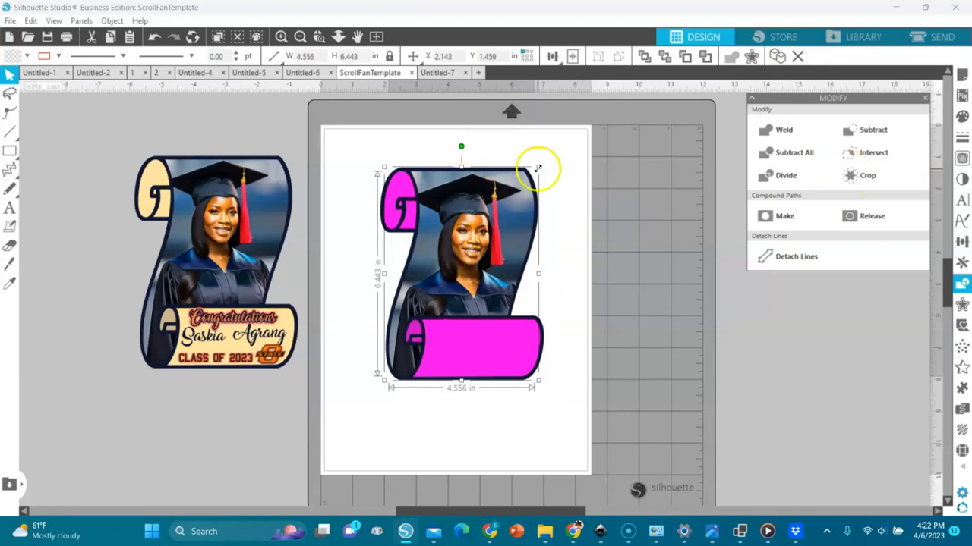
left_click(396, 205)
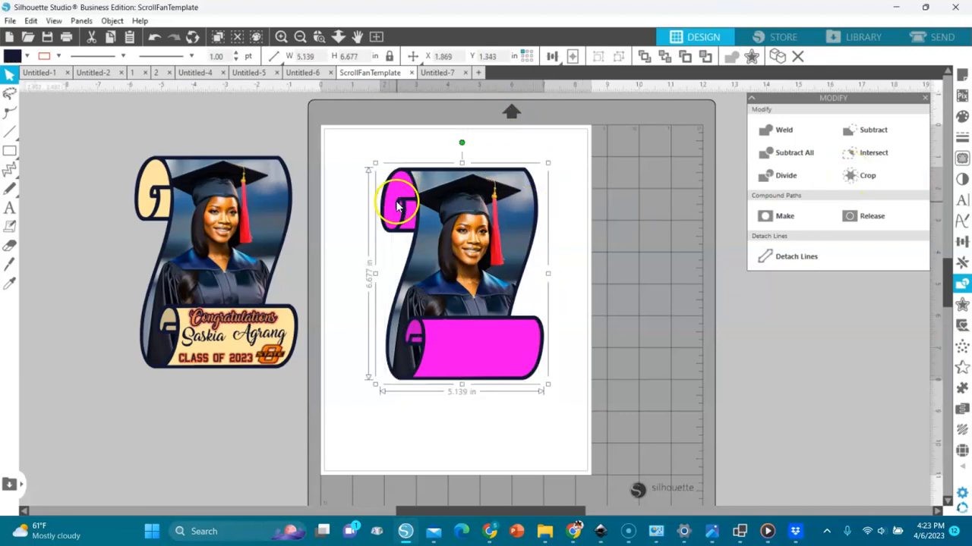
left_click(502, 355)
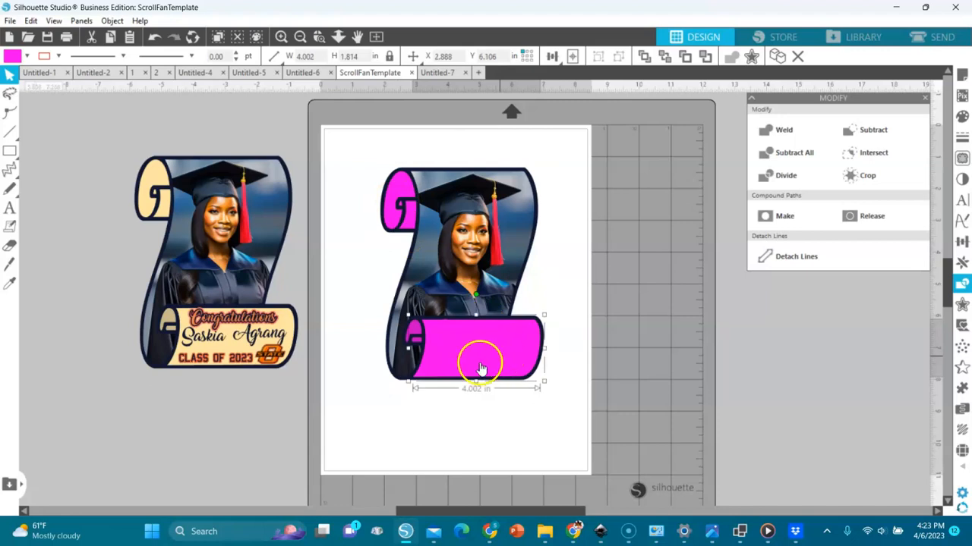
left_click(249, 134)
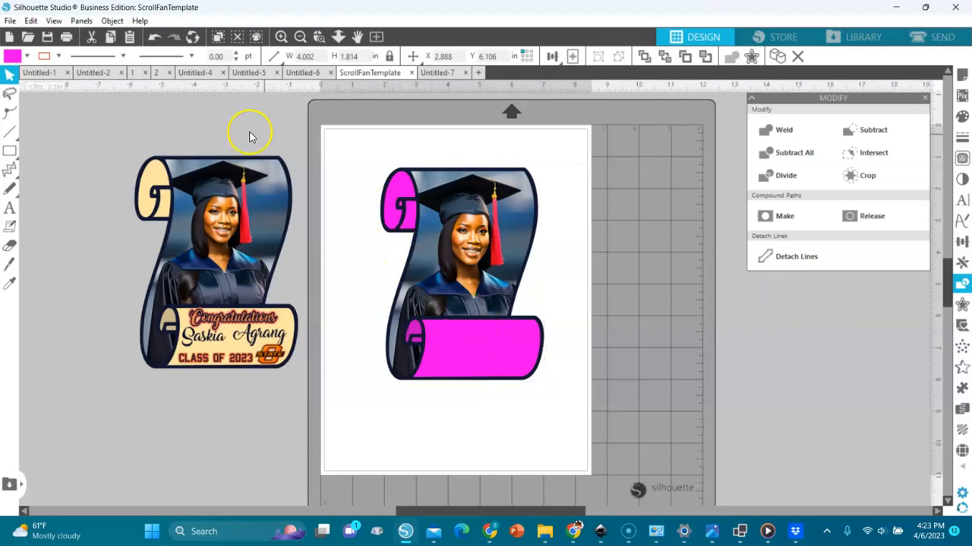
- Merge the CEP_007_OMBRE_GLITTER_08 glitter image into the design
left_click(10, 20)
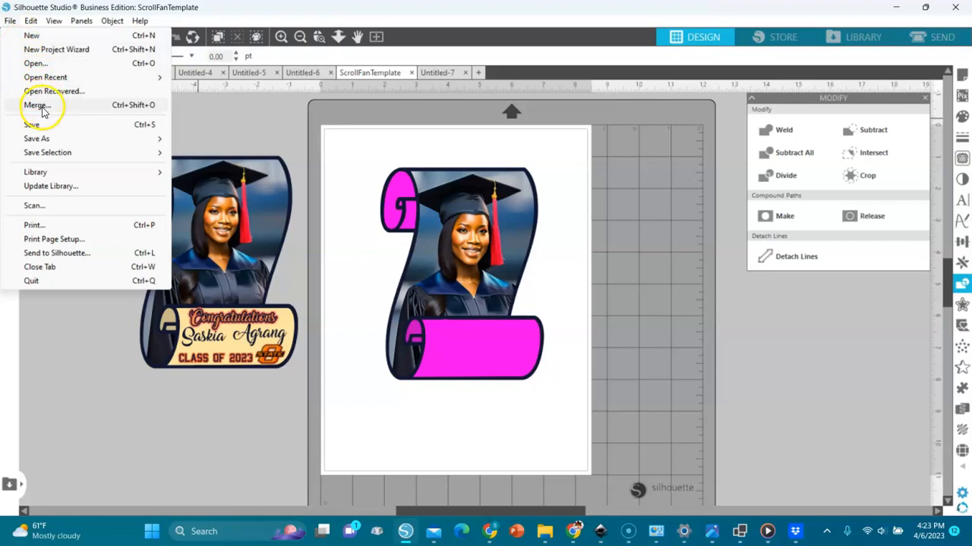
left_click(30, 106)
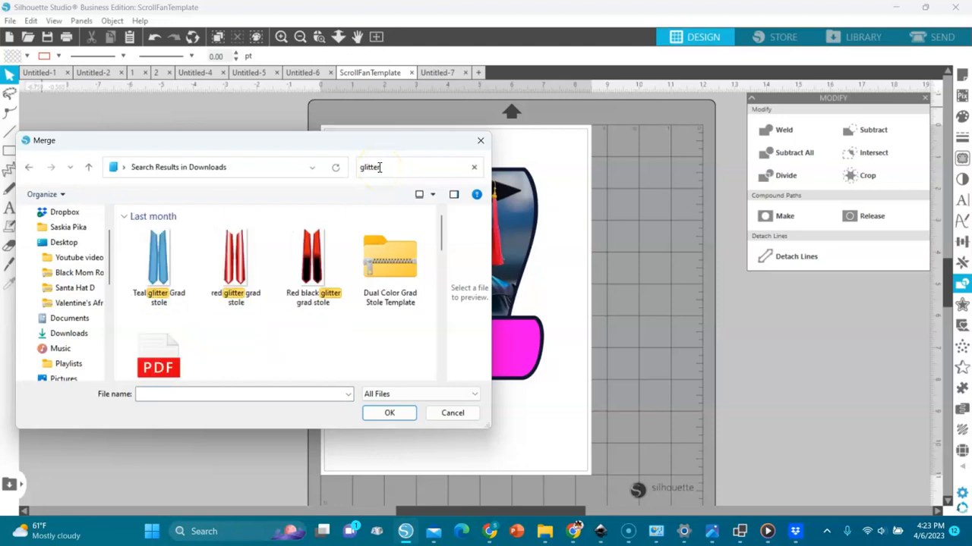
scroll(436, 289, "down", 3)
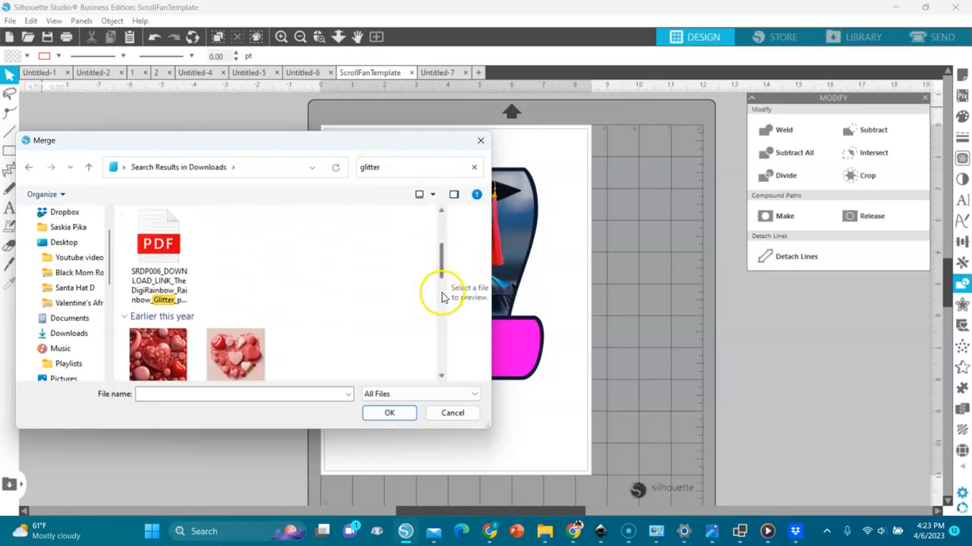
scroll(444, 307, "down", 3)
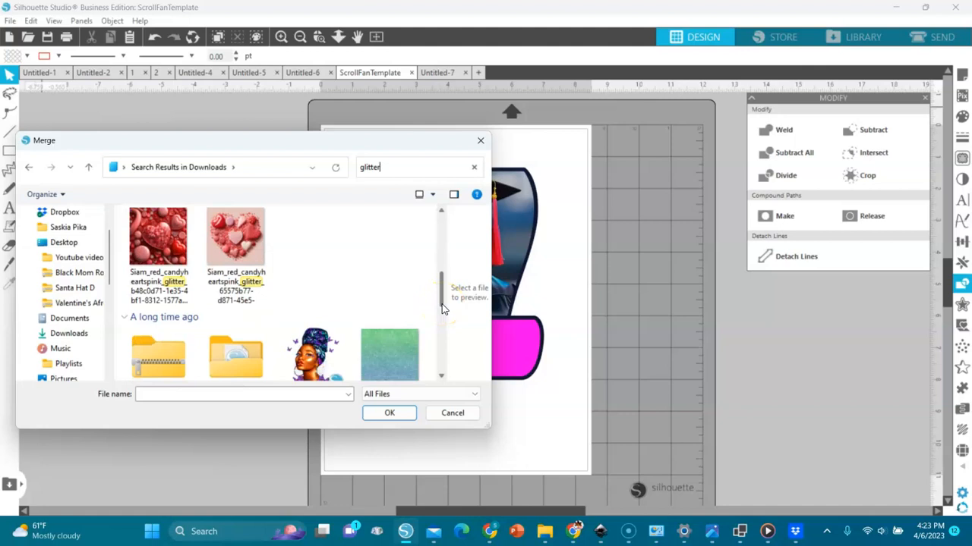
left_click_drag(440, 295, 440, 336)
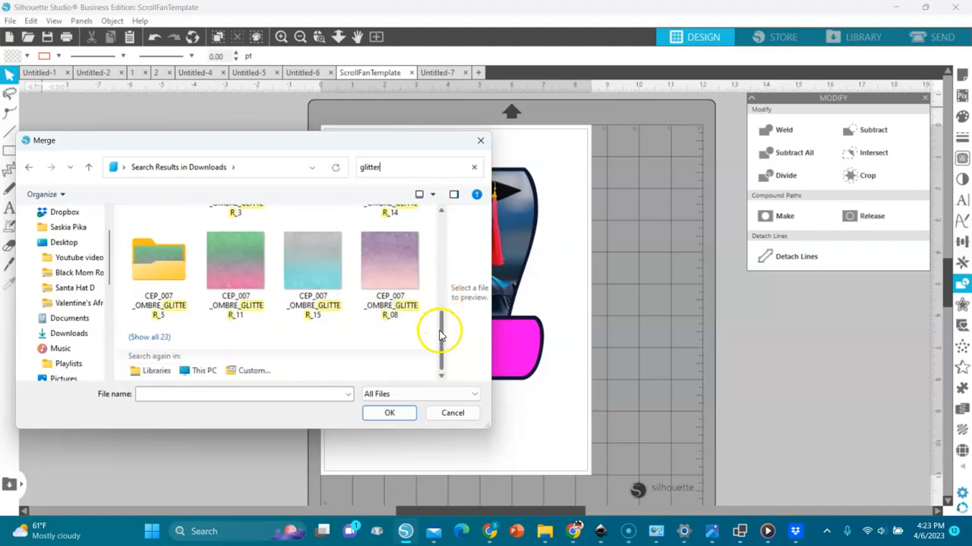
double_click(383, 261)
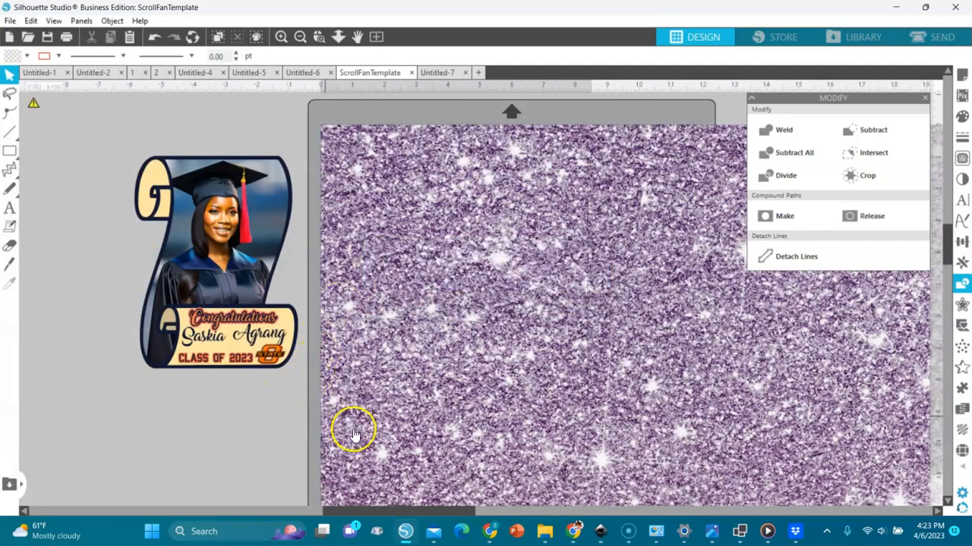
- Scale the glitter to a 5 × 5 in square, center it, and paste a copy
left_click(380, 427)
left_click(336, 83)
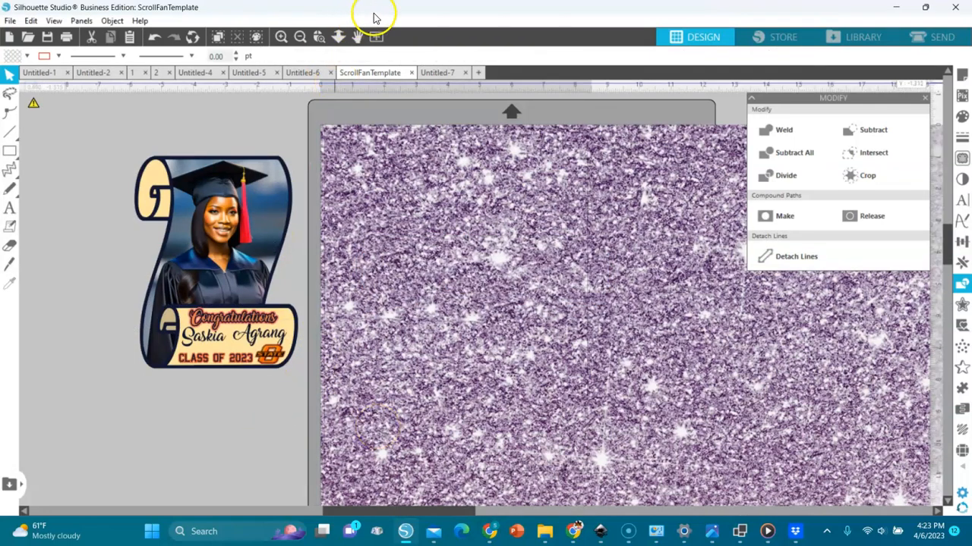
left_click(324, 135)
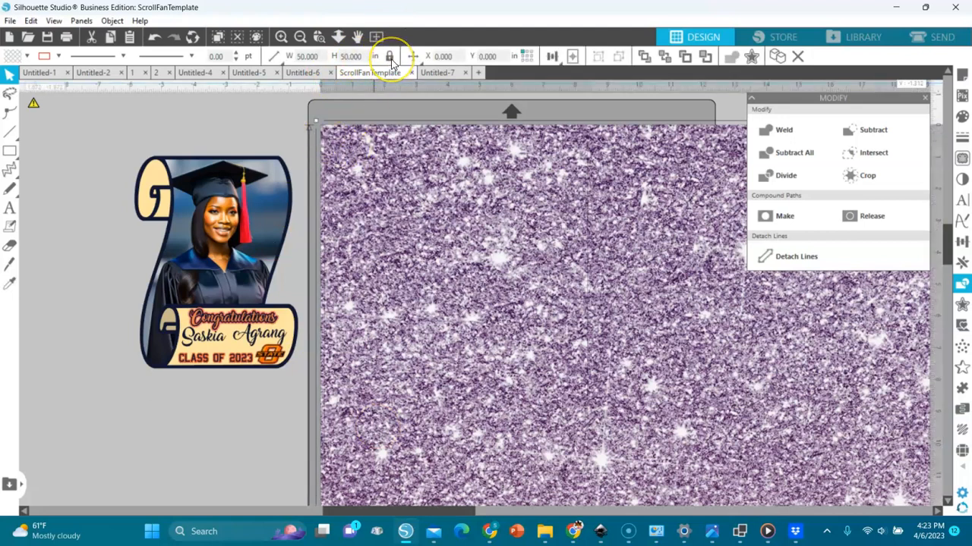
left_click_drag(366, 55, 335, 56)
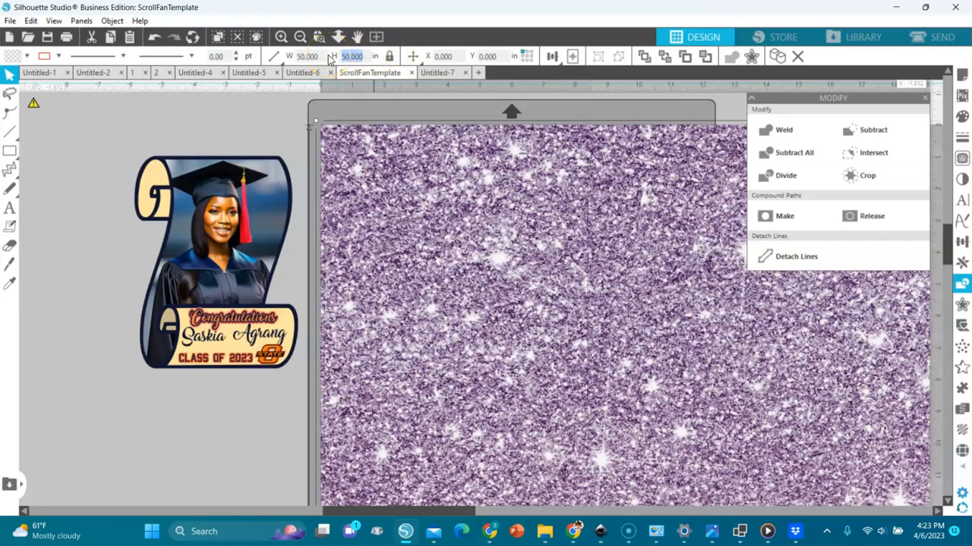
key("Return")
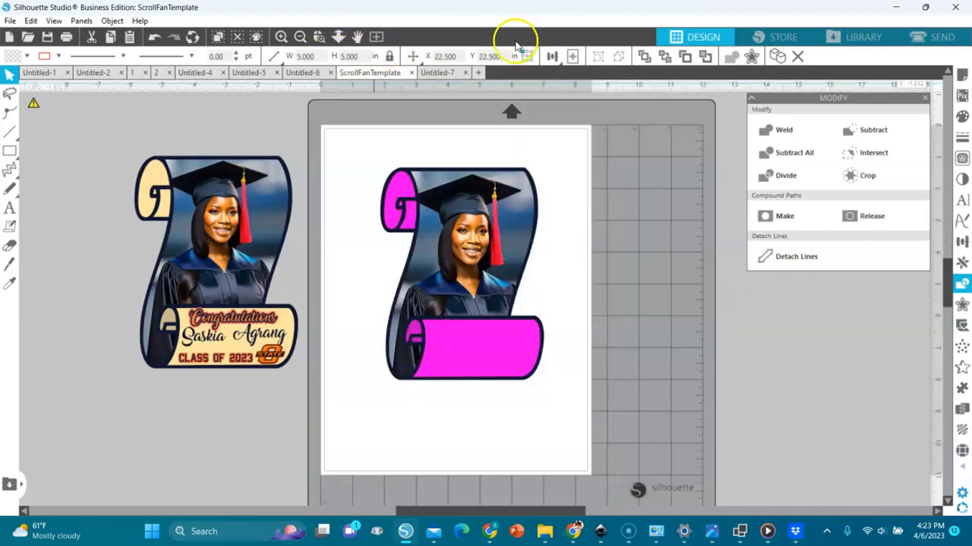
left_click(572, 60)
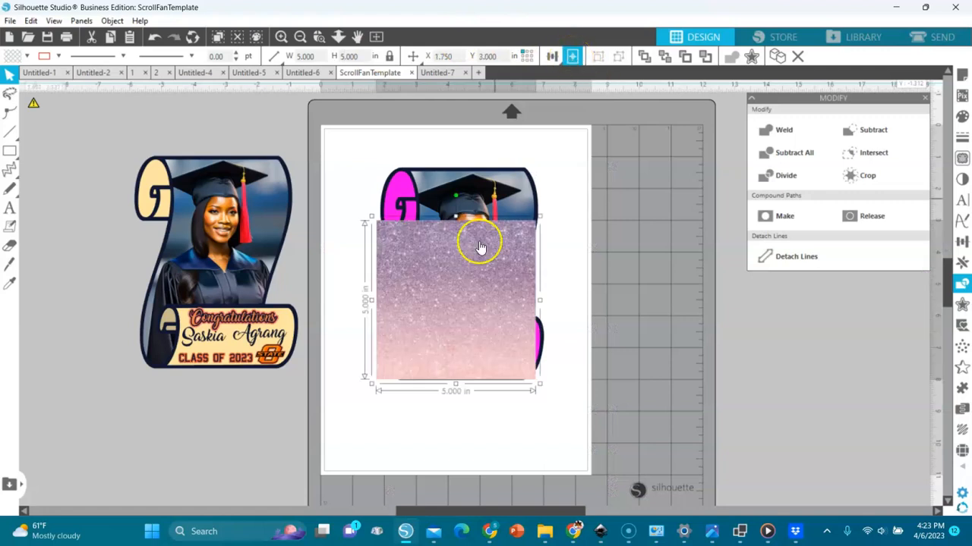
left_click_drag(446, 319, 465, 426)
key("ctrl+c")
key("ctrl+v")
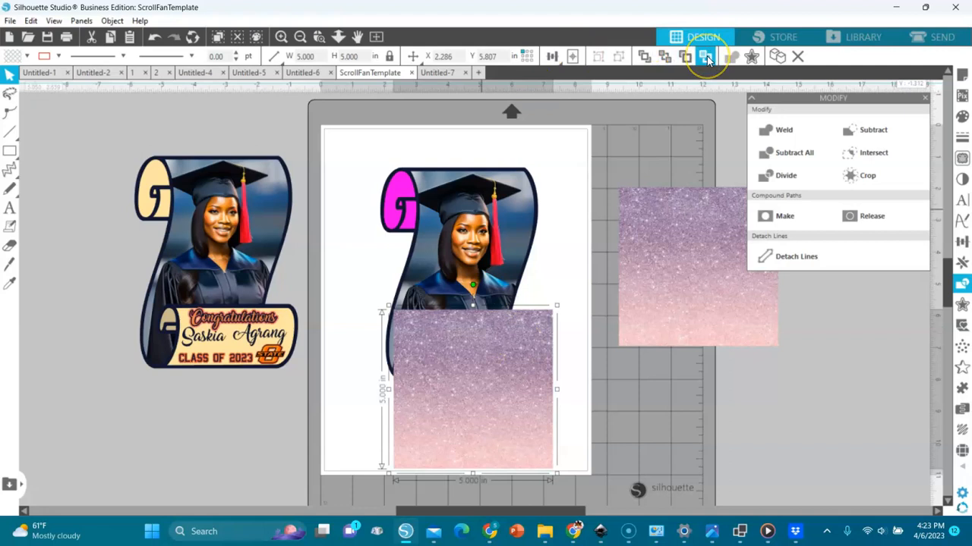
- Crop one glitter square into the bottom banner and move the spare over the scroll
left_click(707, 60)
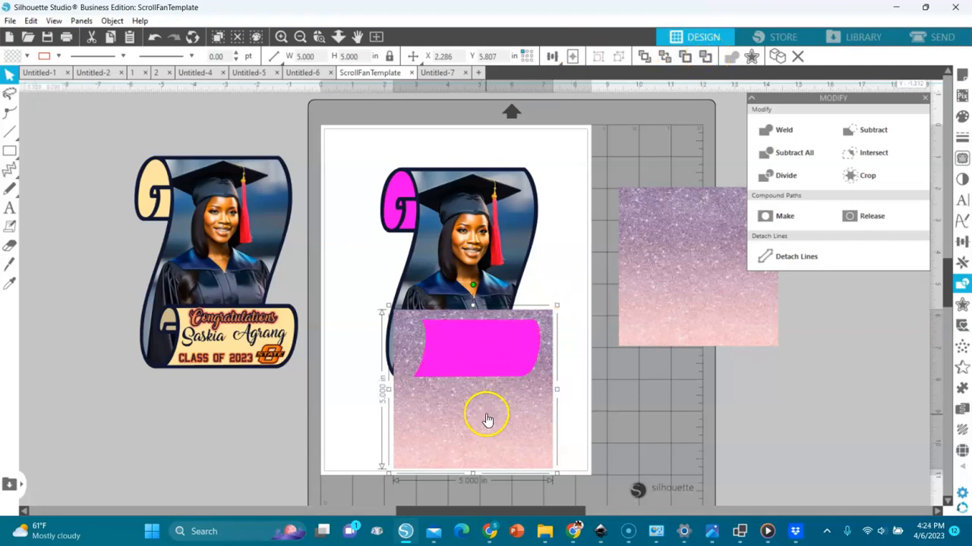
left_click(488, 349)
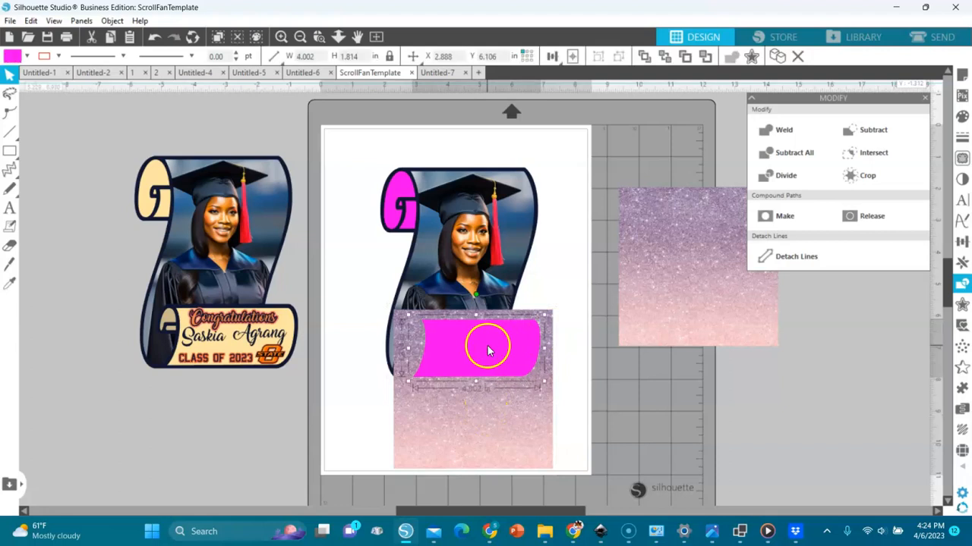
left_click(488, 430, "shift")
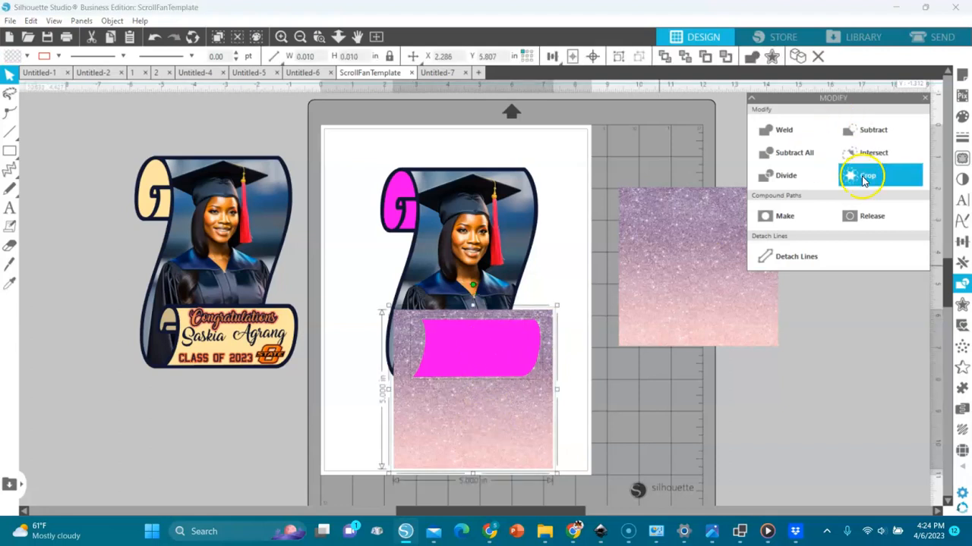
left_click(864, 180)
left_click_drag(706, 284, 417, 250)
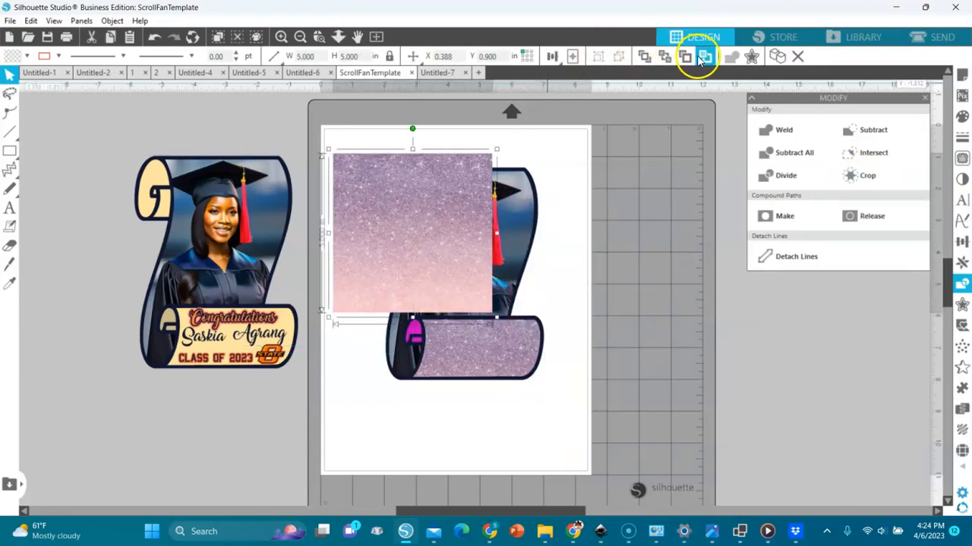
- Rotate the glitter square 90°, enlarge it to 6.545 in, and crop it into the top curl
left_click(706, 59)
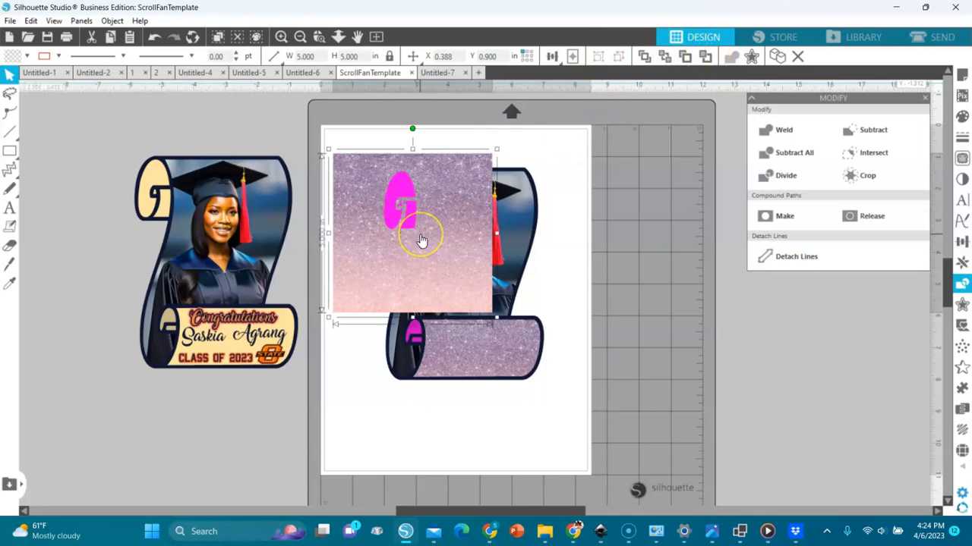
left_click(407, 195)
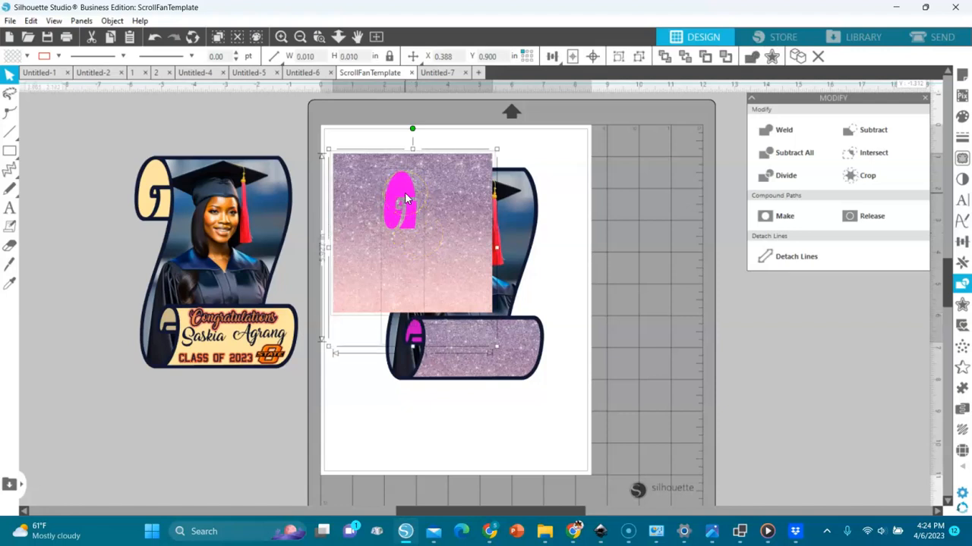
left_click(405, 255)
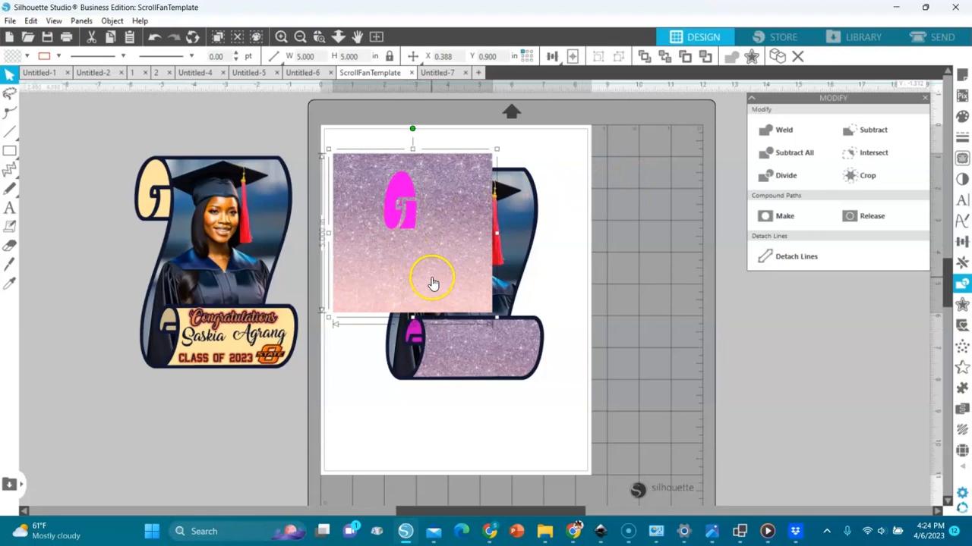
left_click_drag(413, 127, 478, 239)
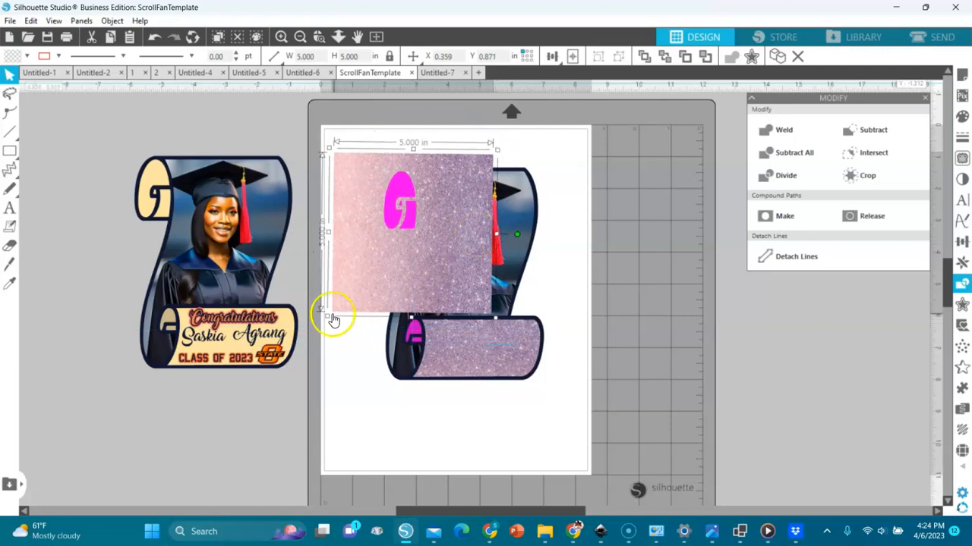
left_click_drag(327, 316, 289, 381)
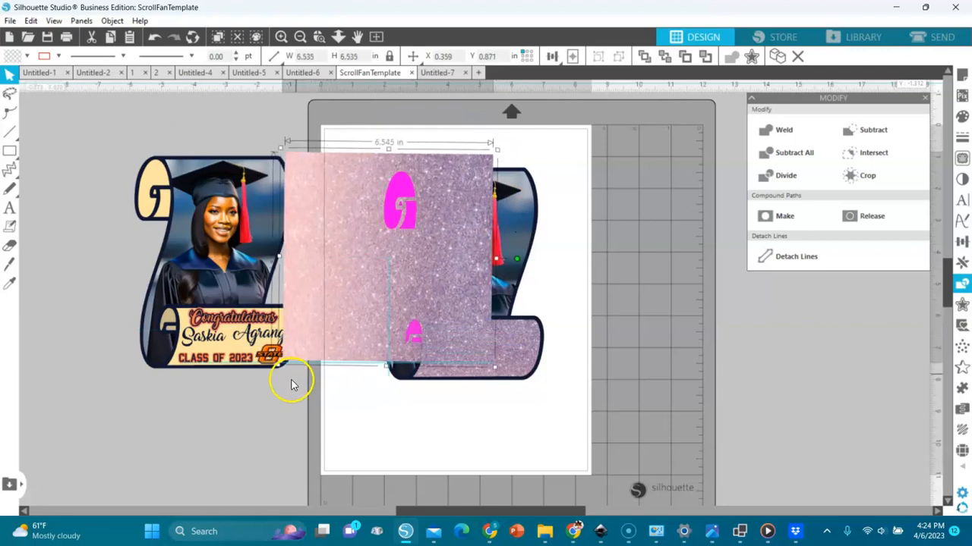
left_click_drag(339, 323, 320, 317)
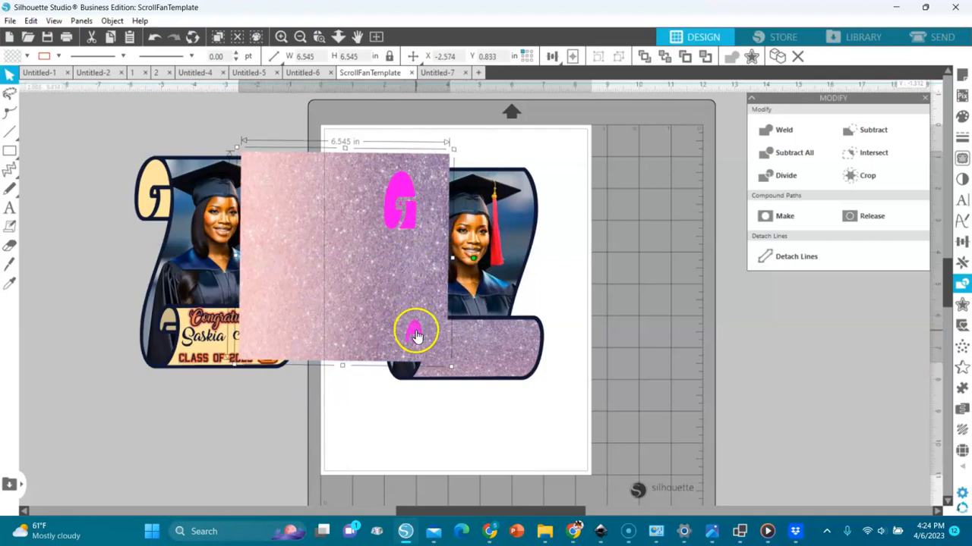
left_click(416, 333)
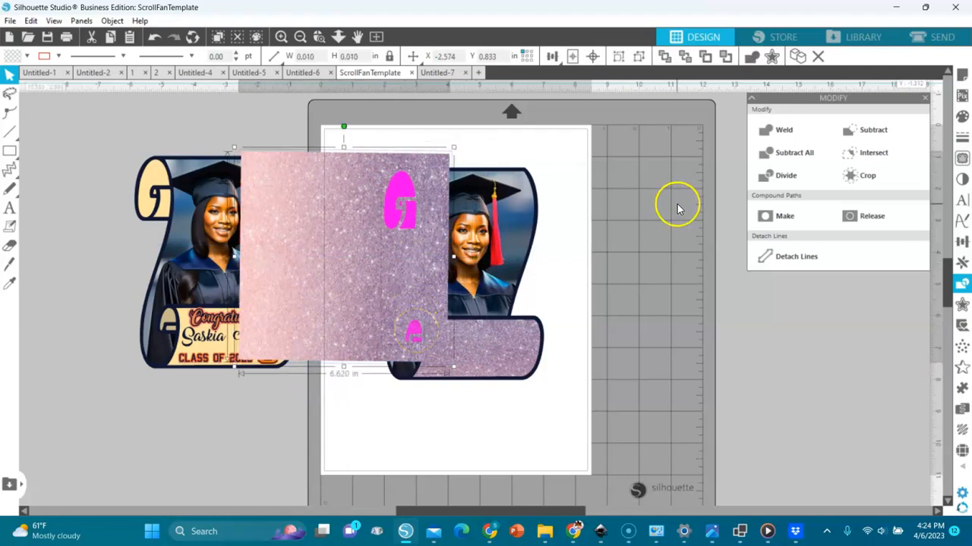
left_click(850, 176)
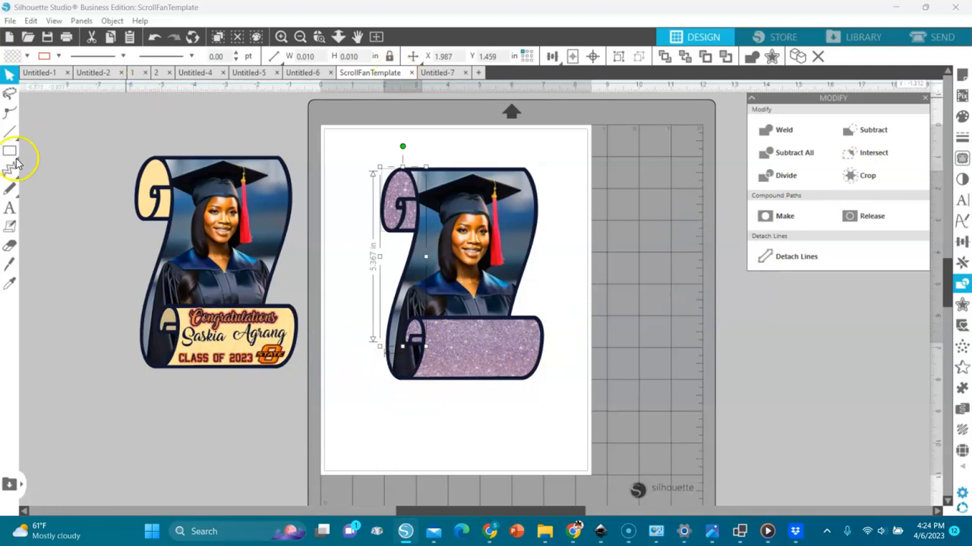
- Add a 'Congratulation' text line below the scroll
left_click(9, 207)
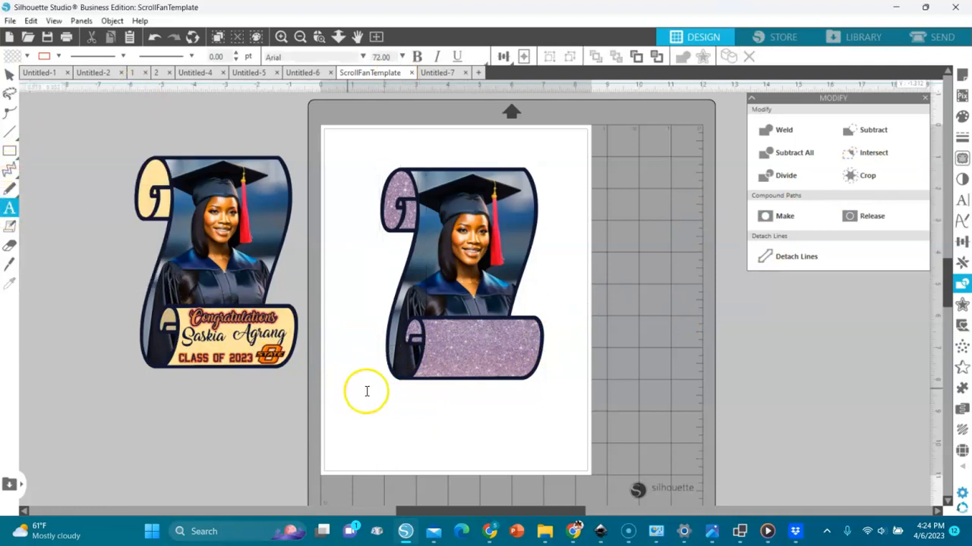
left_click(389, 410)
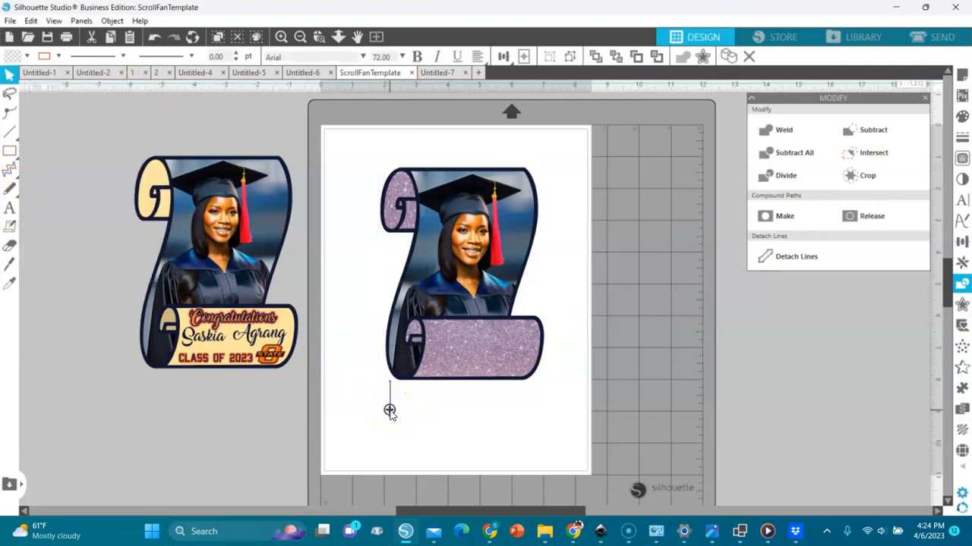
type("Co")
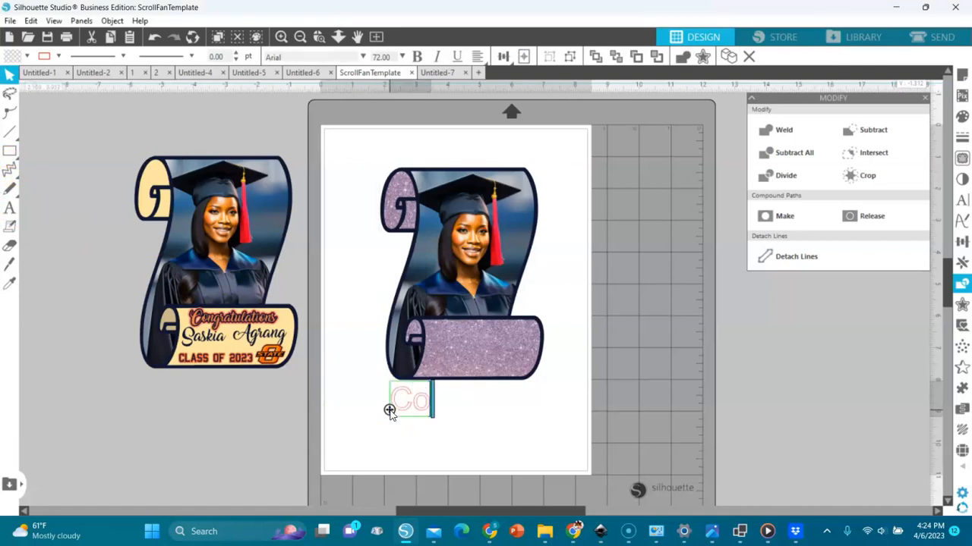
type("ngratulations")
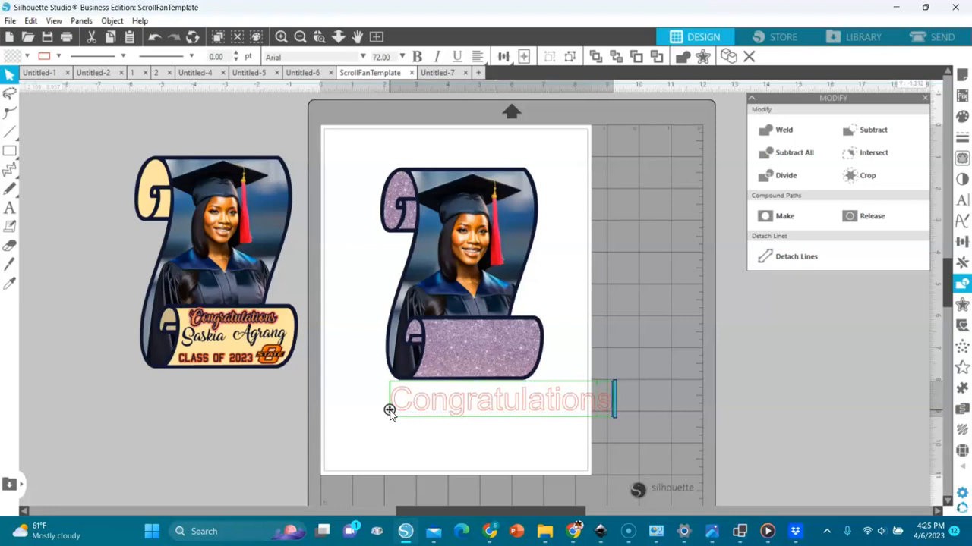
left_click(451, 431)
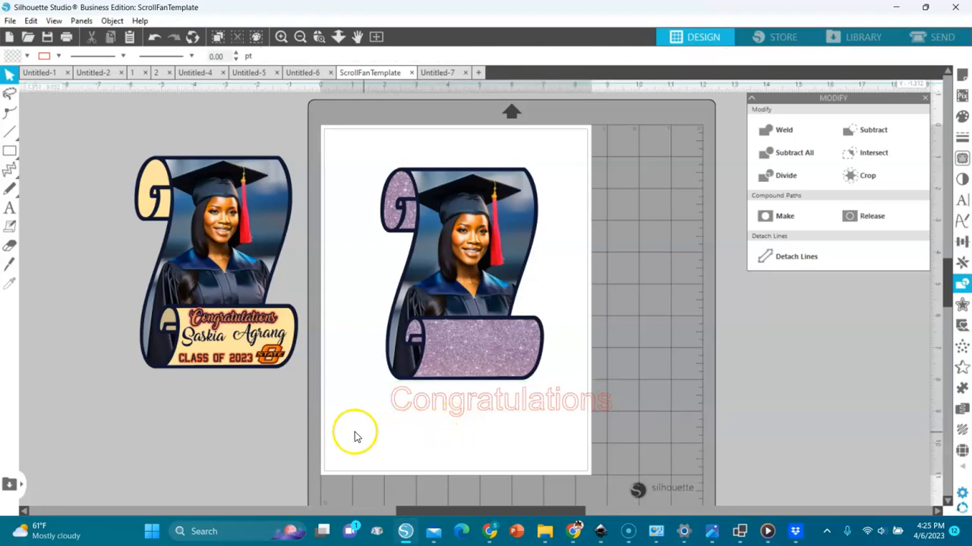
- Add a text line with the graduate's full name below it
left_click(9, 208)
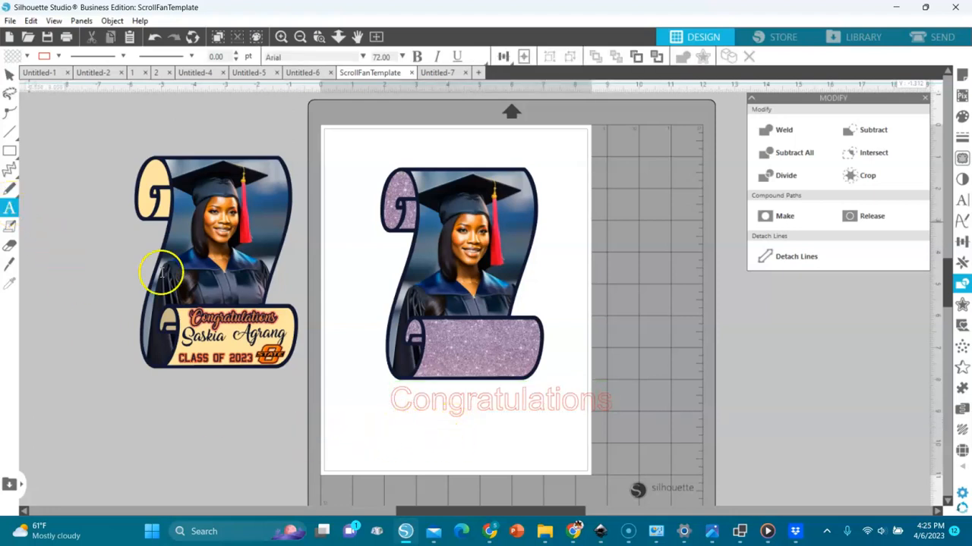
left_click(355, 444)
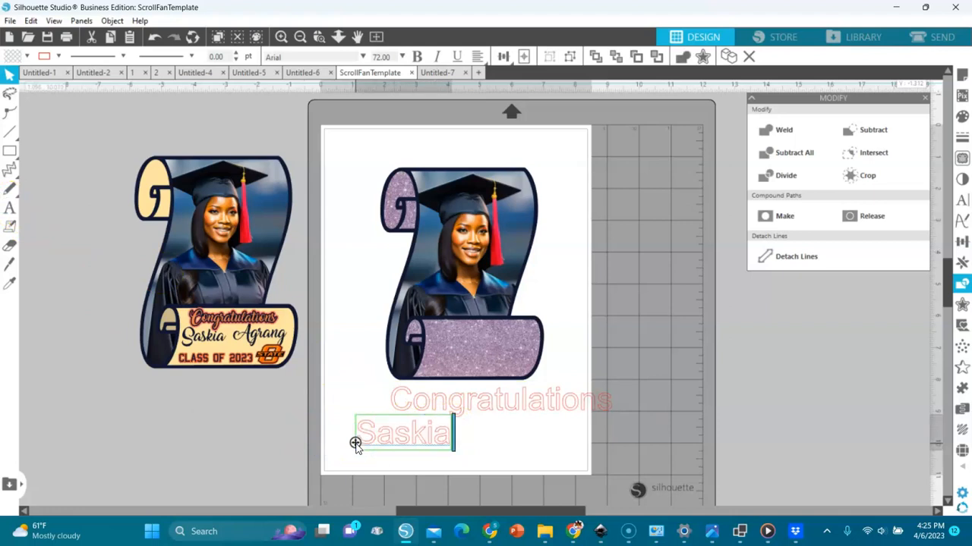
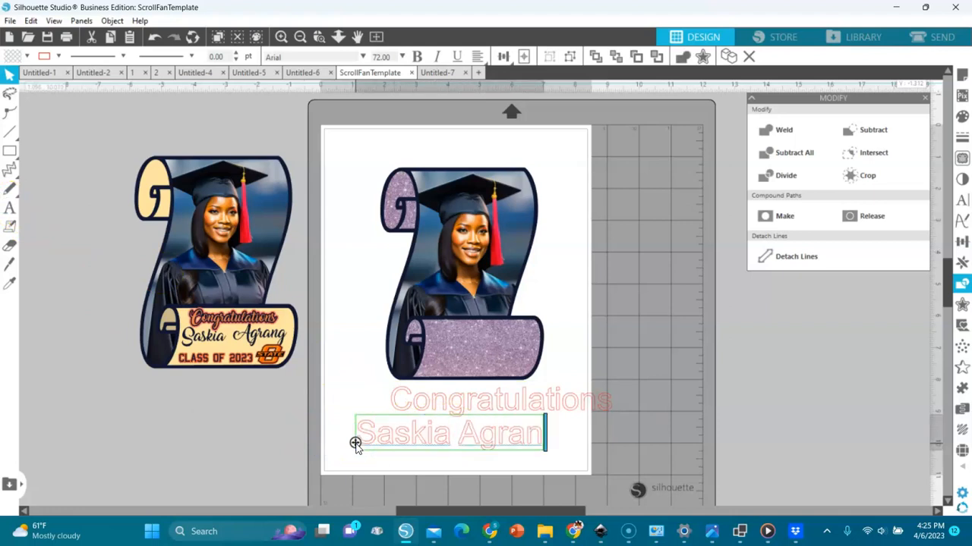
left_click(384, 477)
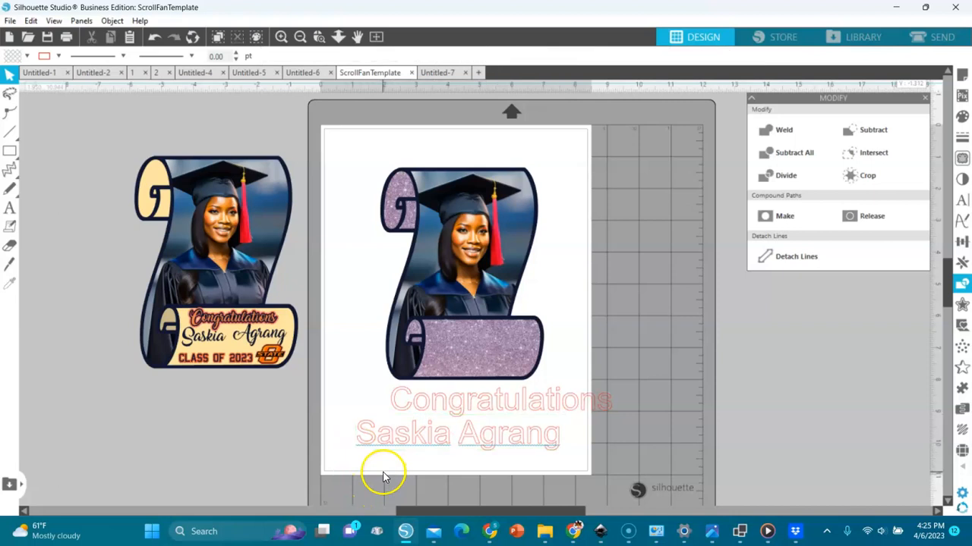
- Add a third text line reading 'Class Of 2023' under the name
left_click(9, 208)
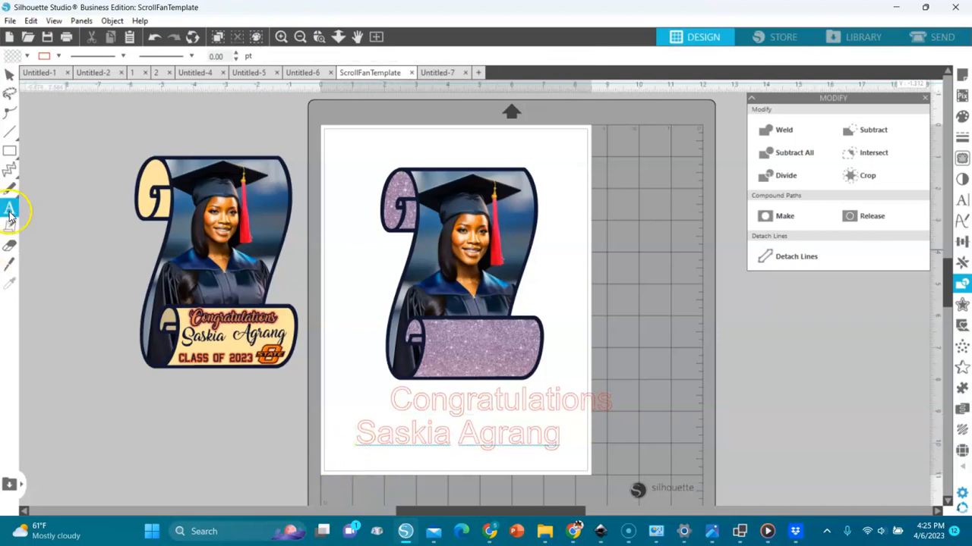
left_click(327, 463)
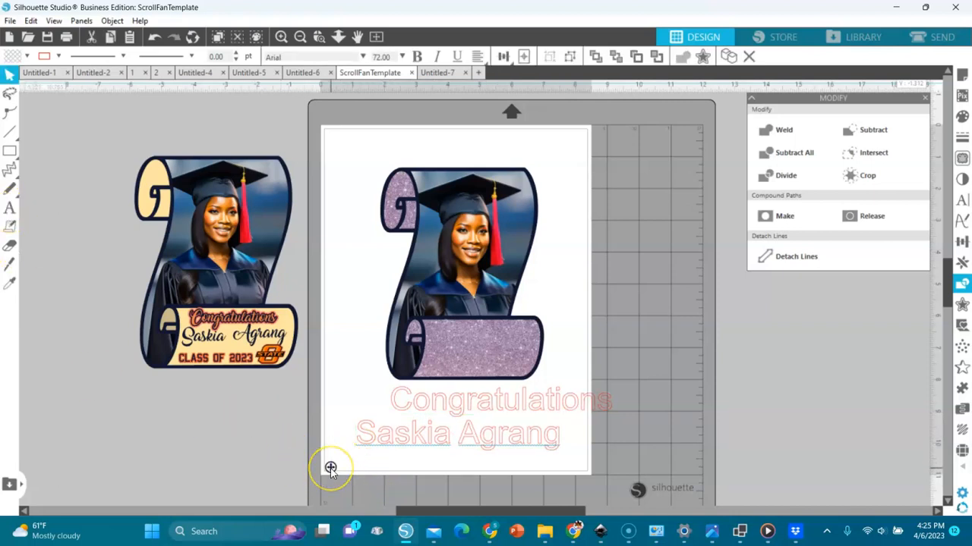
type("Class")
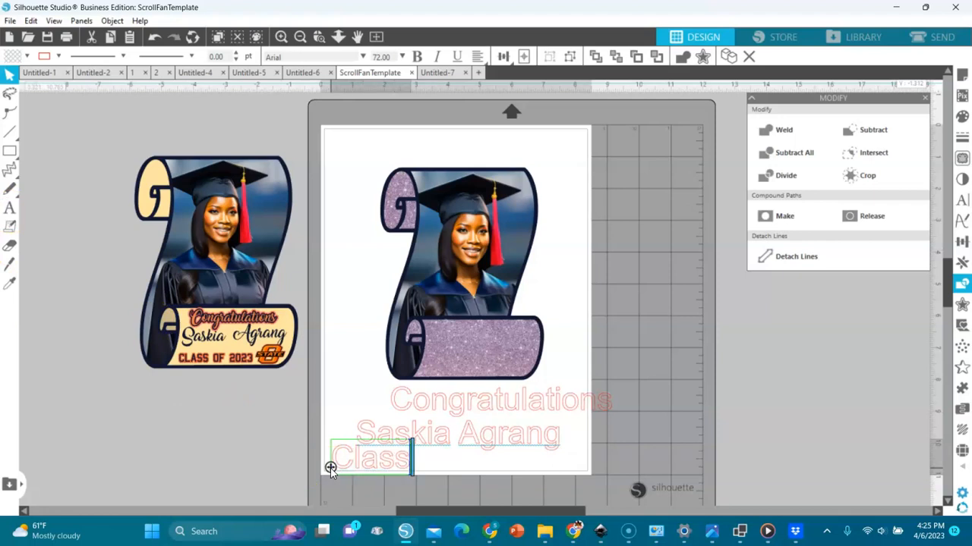
type(" Odf")
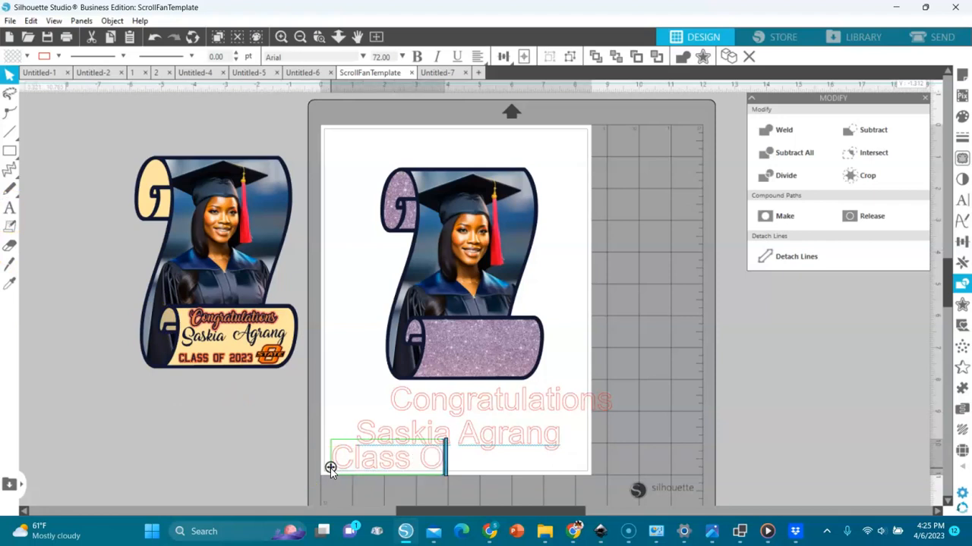
key("BackSpace")
key("BackSpace")
type("f 2023")
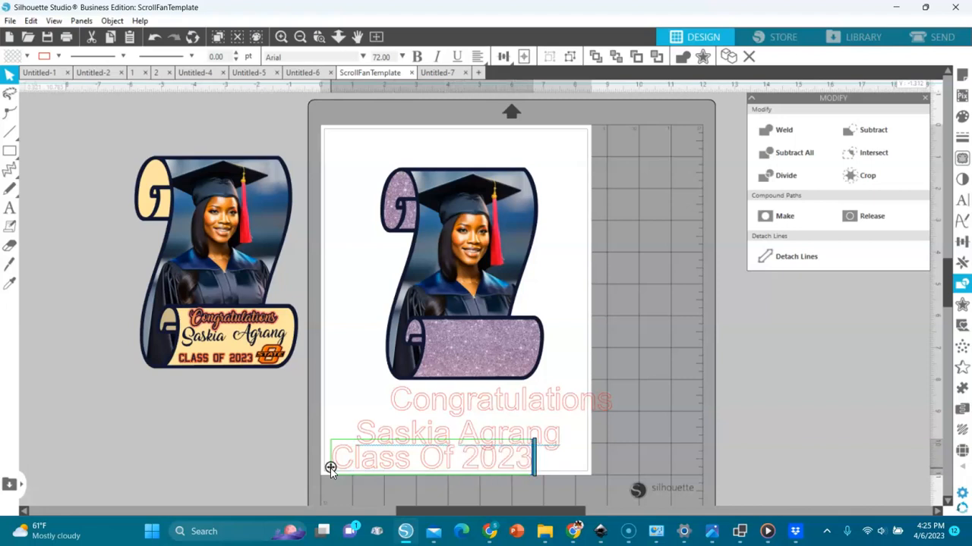
left_click(599, 448)
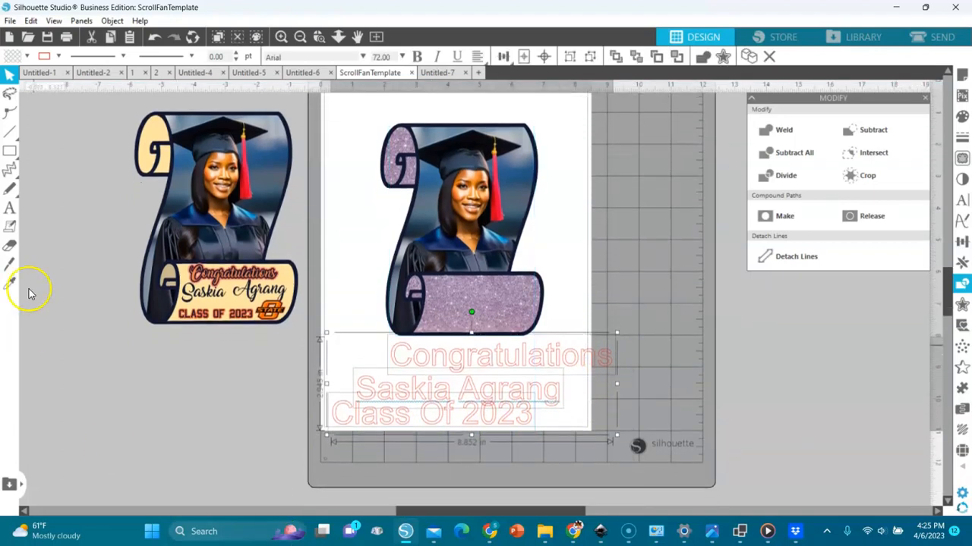
left_click(25, 56)
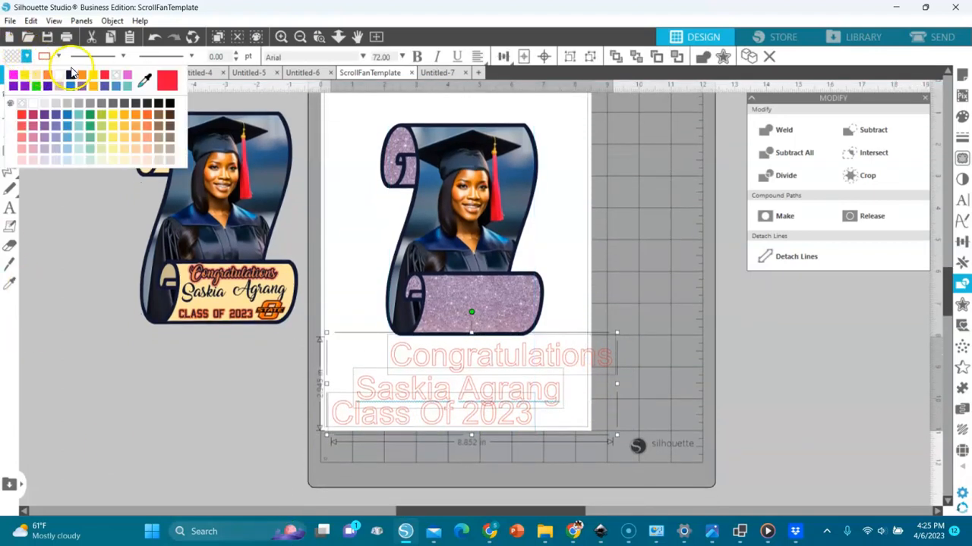
- Fill the three text lines navy and make their outline transparent
left_click(70, 74)
left_click(58, 56)
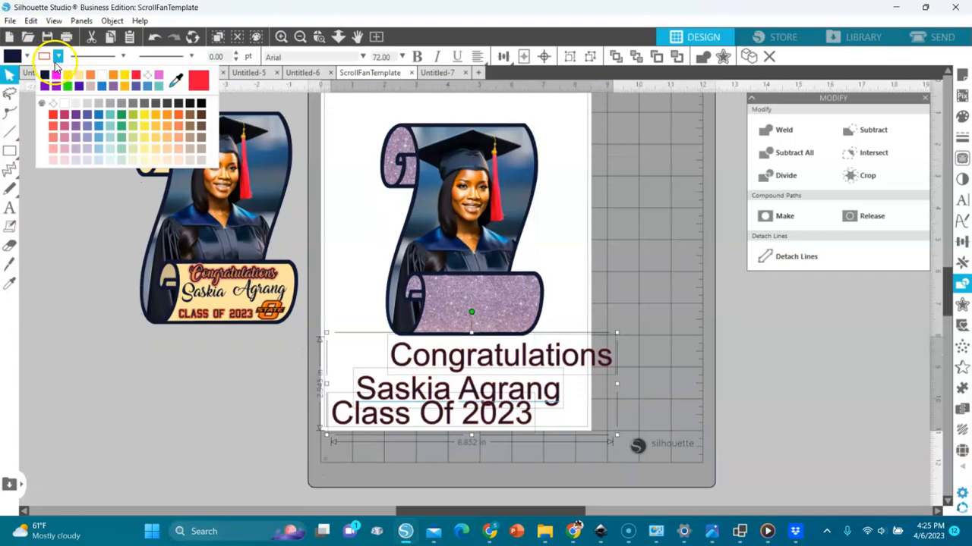
left_click(148, 75)
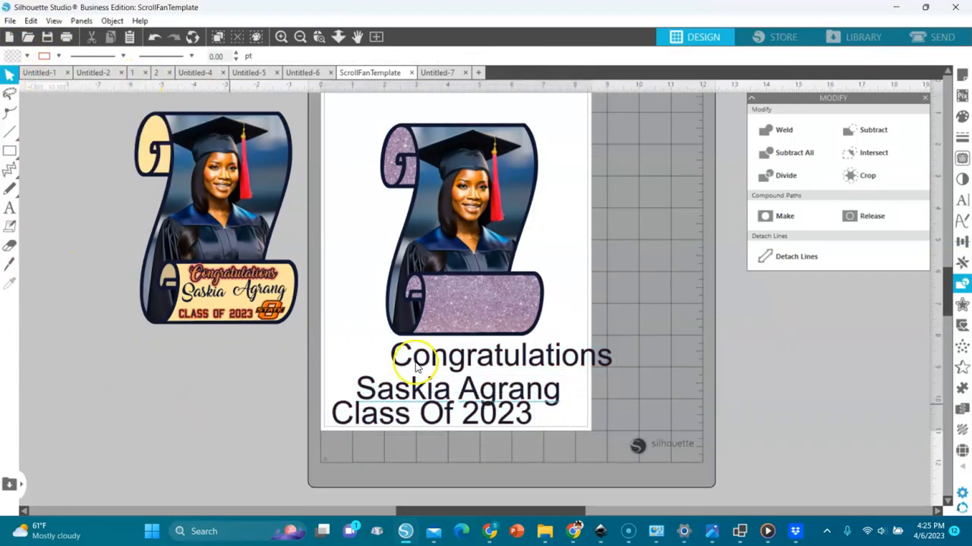
- Set Congratulations in Amarillo, about 3.875 in wide, beside the scroll
left_click(455, 361)
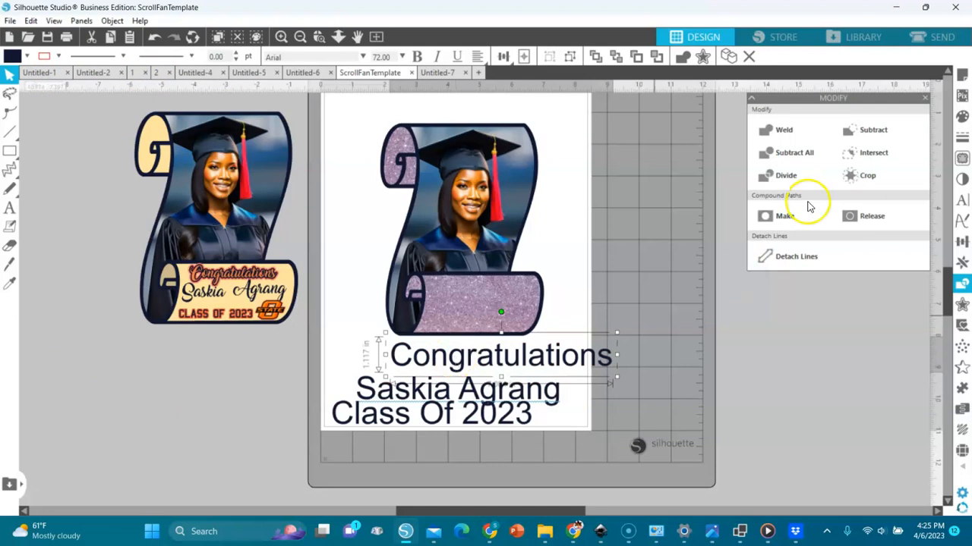
left_click(961, 200)
left_click(788, 182)
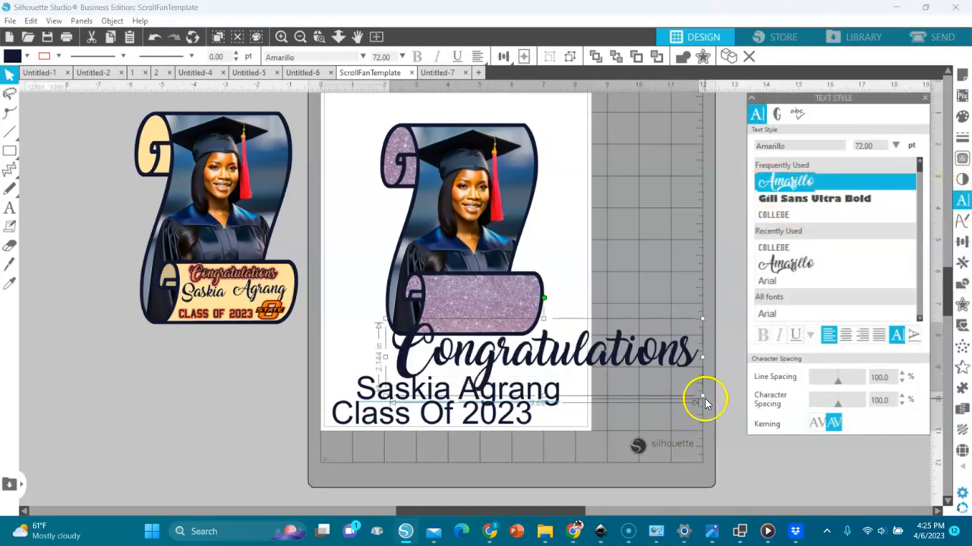
left_click_drag(699, 395, 514, 387)
left_click_drag(485, 344, 648, 339)
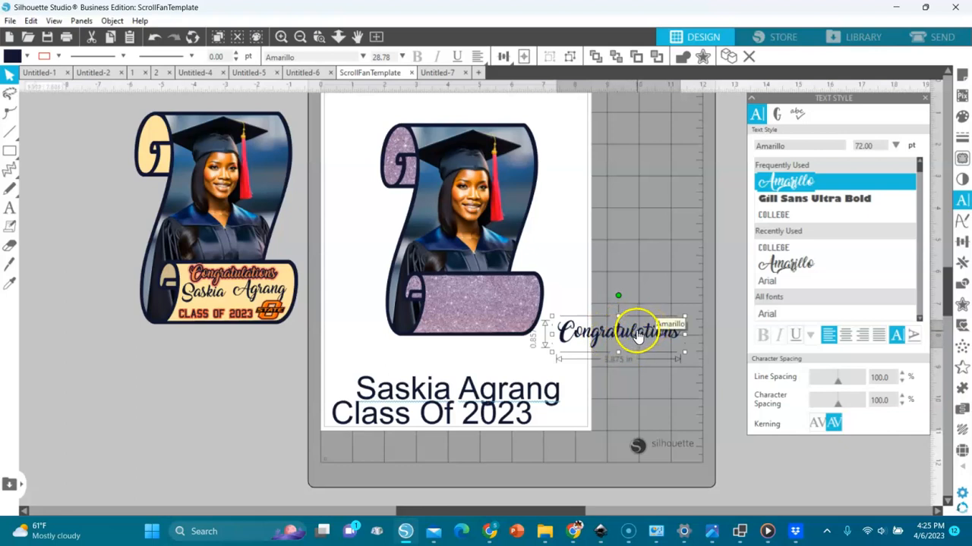
- Add a 0.095 in outer offset around Congratulations and fill it green
left_click(962, 306)
left_click(818, 135)
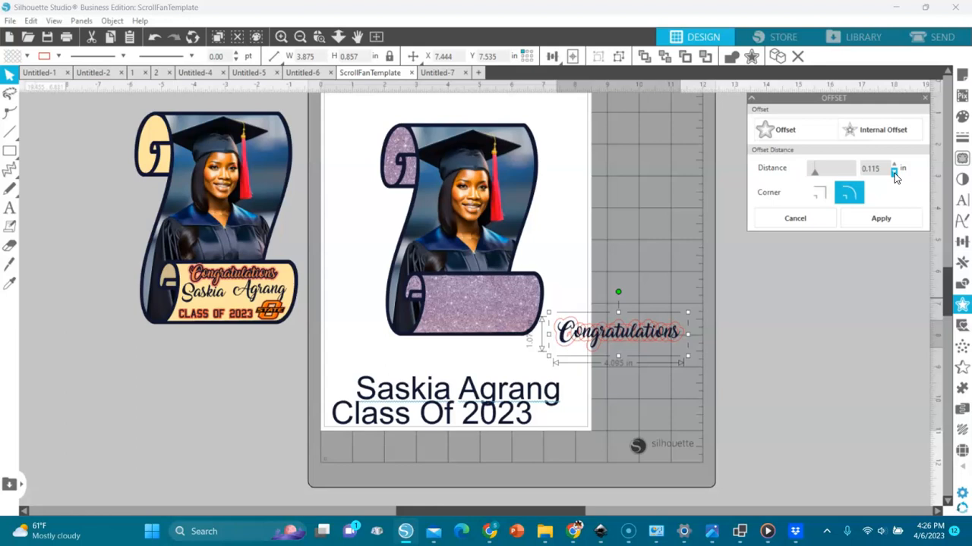
left_click(879, 220)
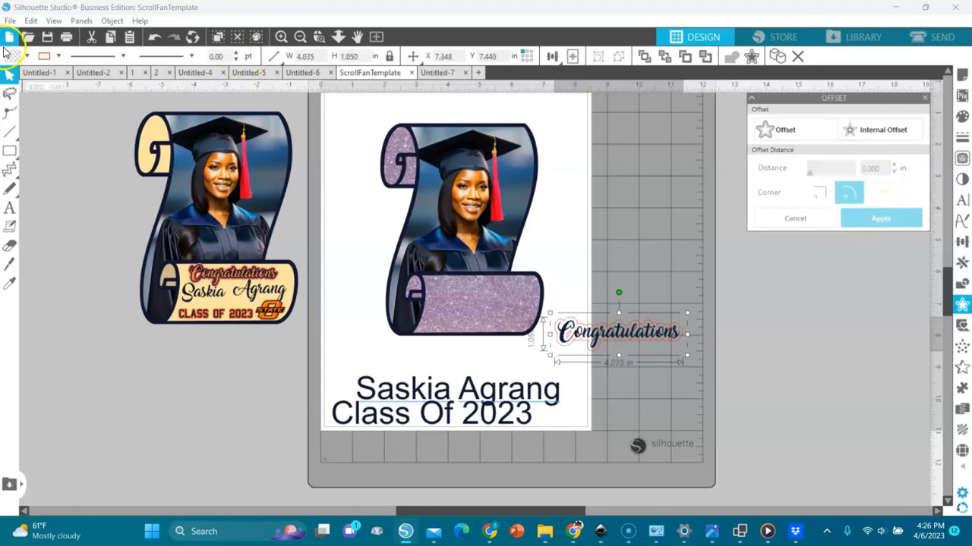
left_click(27, 56)
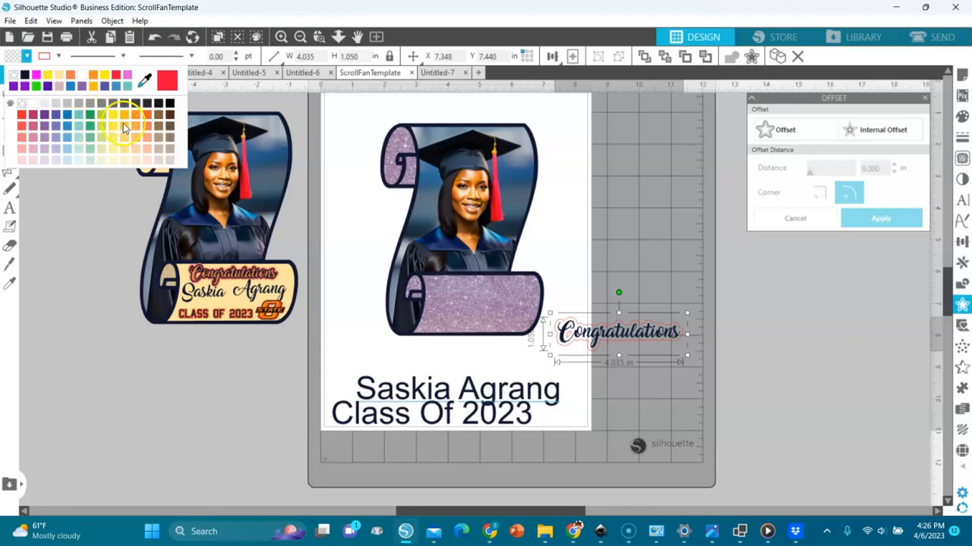
left_click(55, 118)
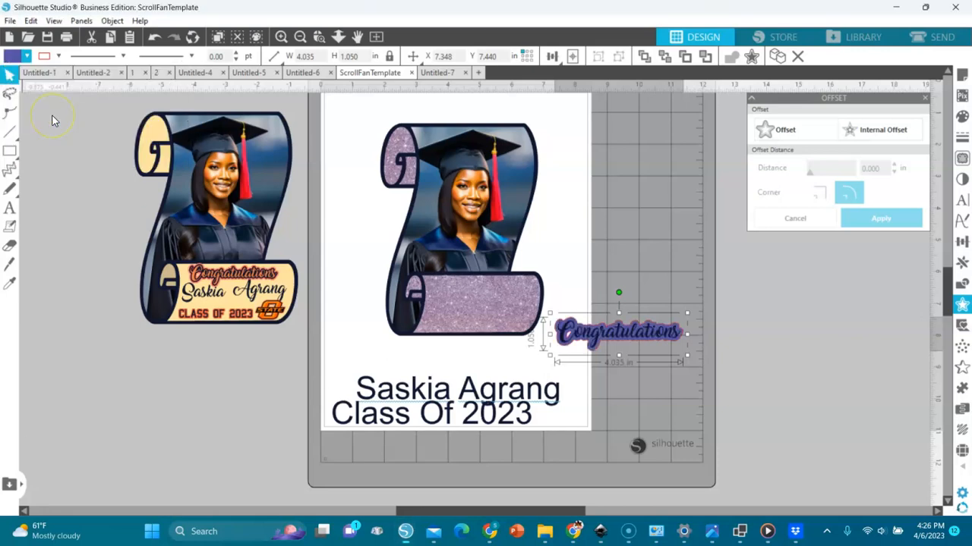
left_click(26, 57)
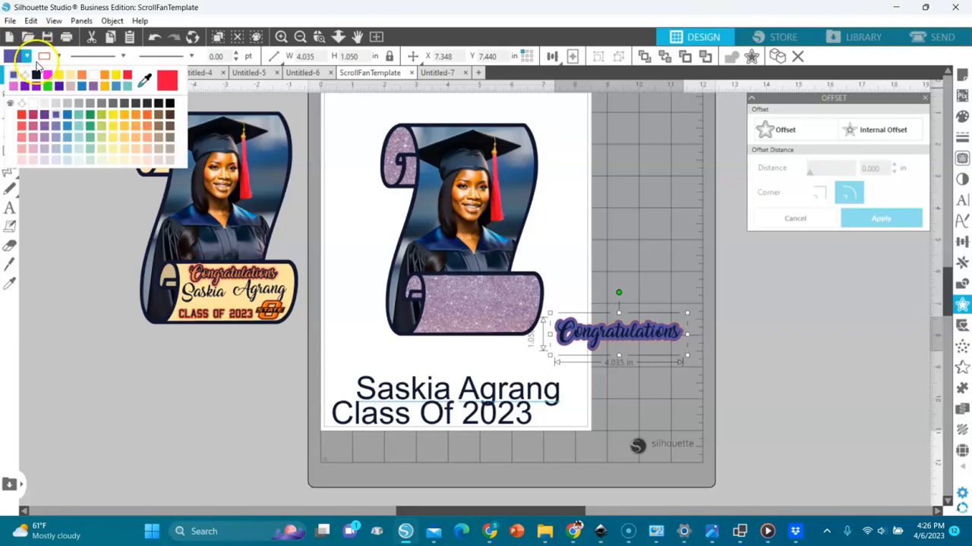
left_click(46, 152)
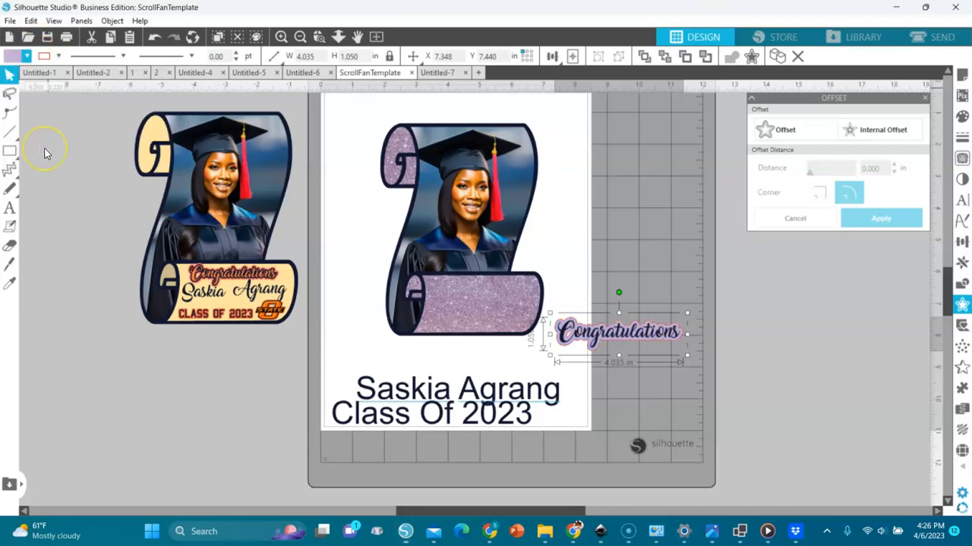
left_click(27, 56)
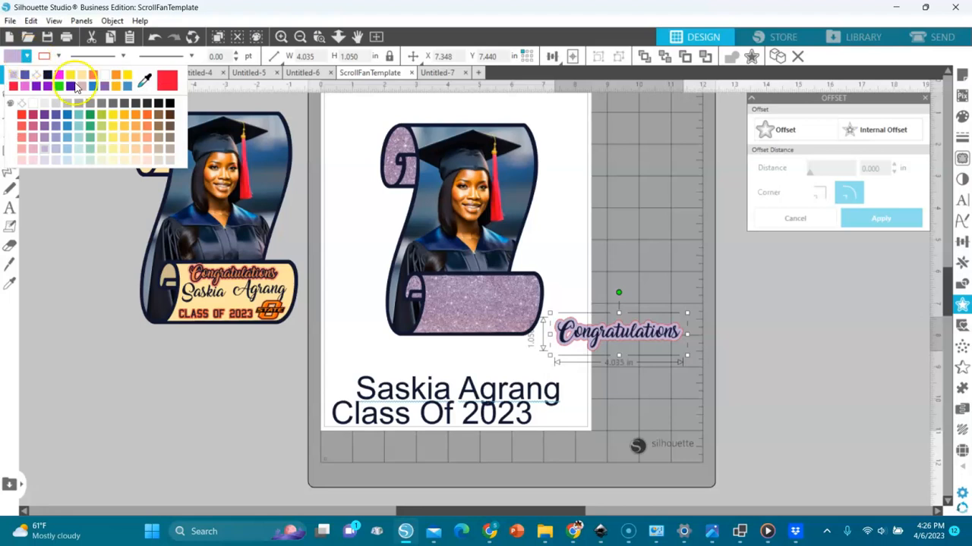
left_click(90, 129)
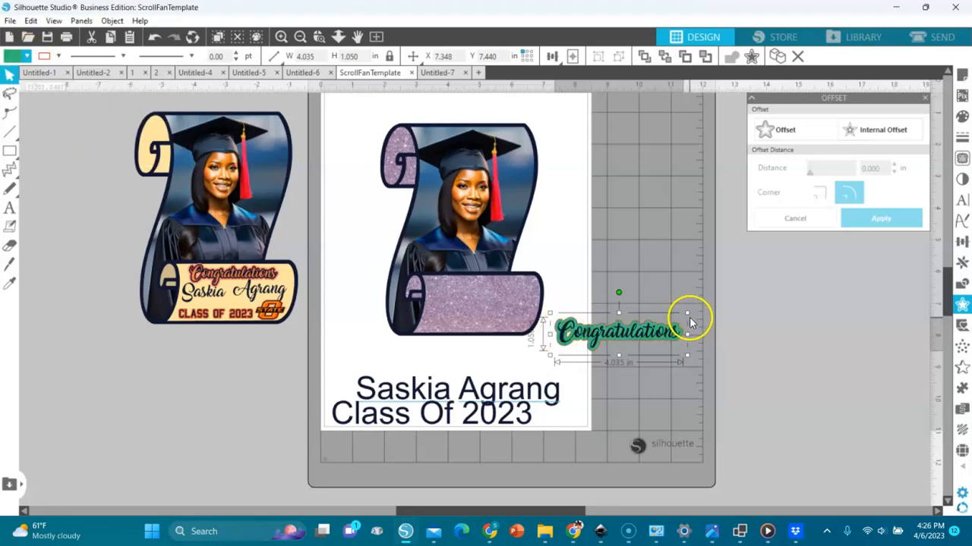
- Add a second 0.095 in offset around Congratulations and fill it white
left_click(778, 131)
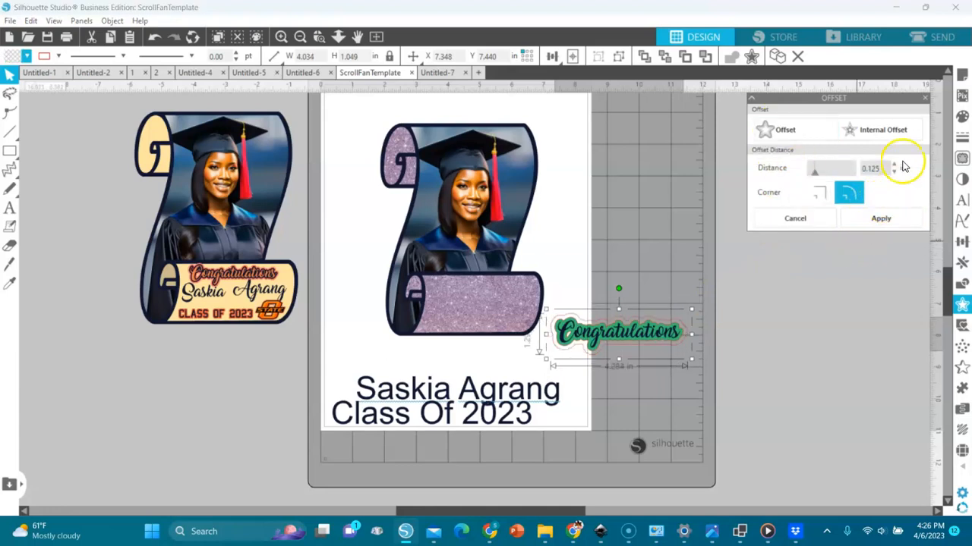
left_click(894, 172)
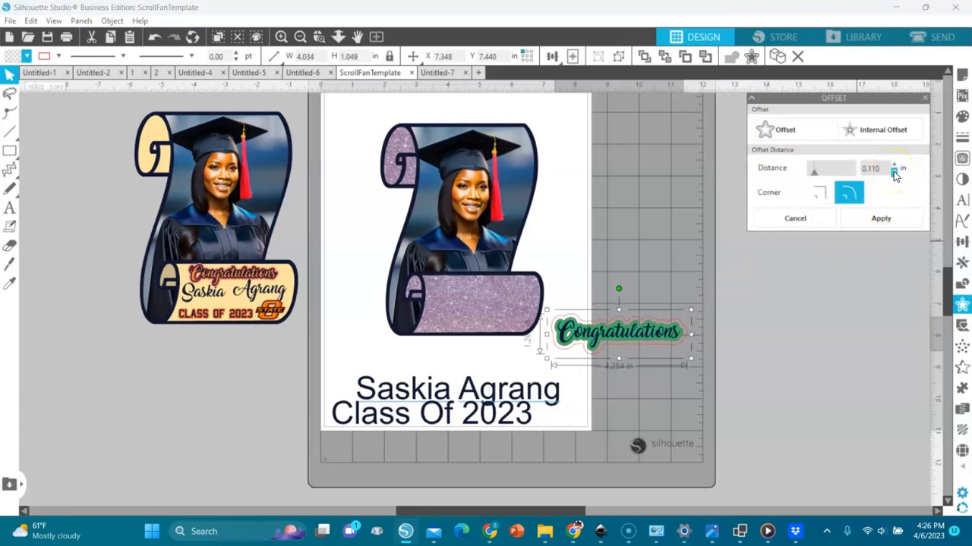
left_click(880, 219)
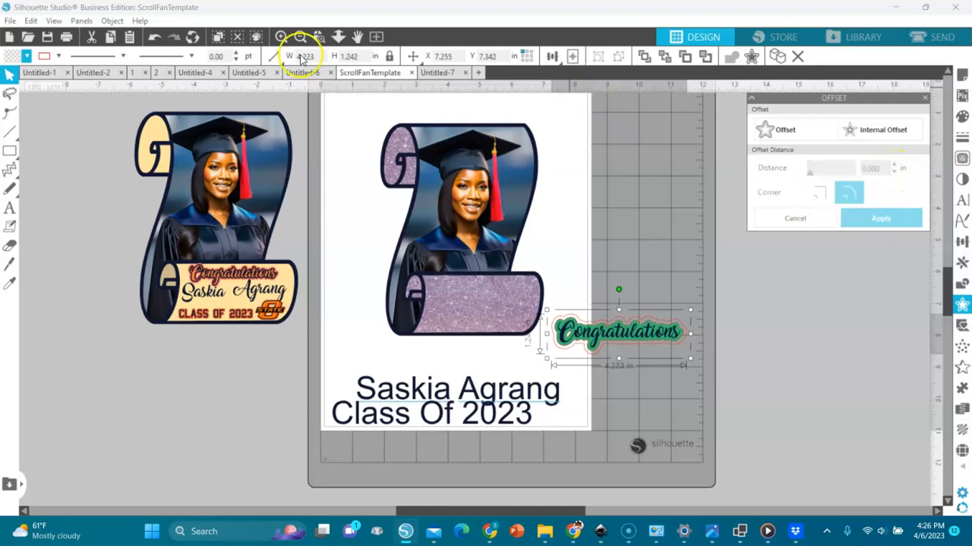
left_click(25, 56)
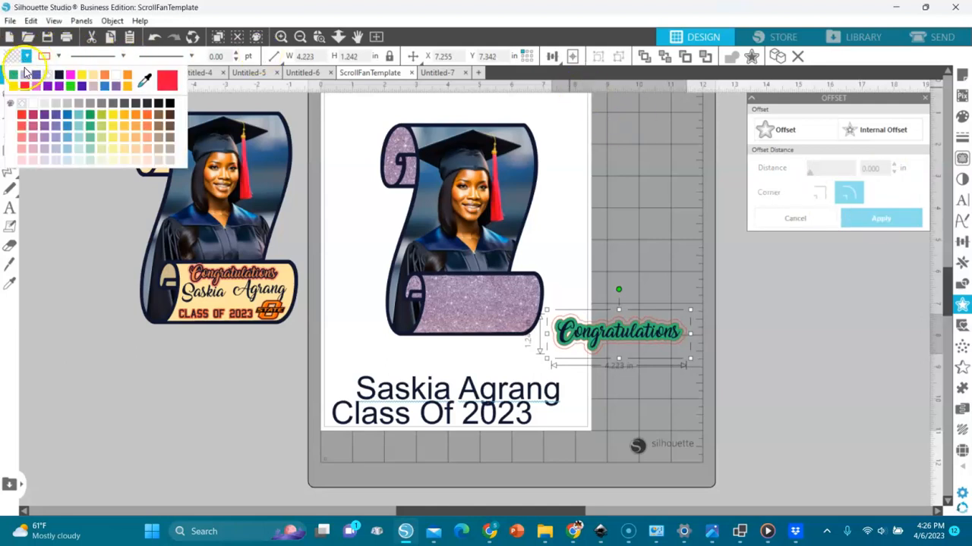
left_click(29, 108)
- Recolor the group's outline and shrink the Congratulations group to 2.241 × 0.659 in
left_click_drag(727, 307, 542, 373)
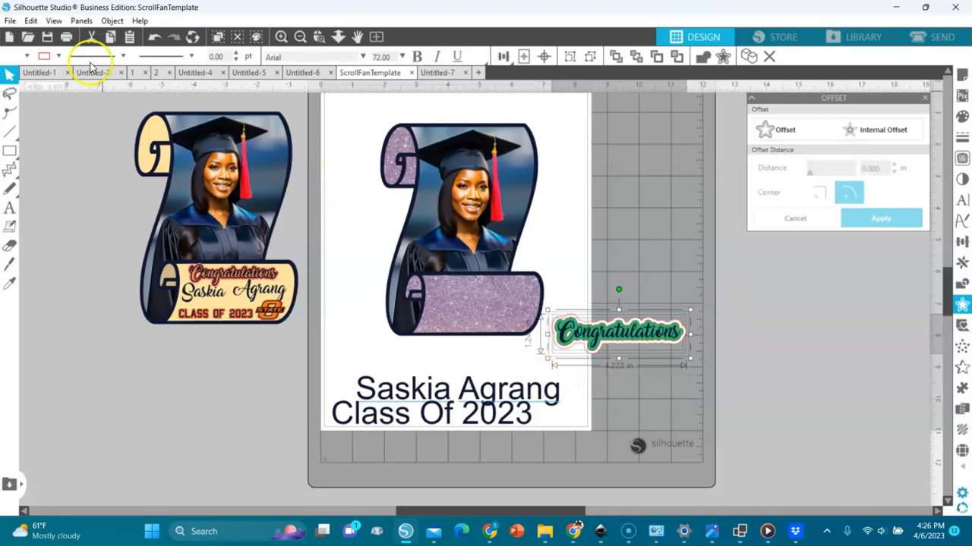
left_click(59, 56)
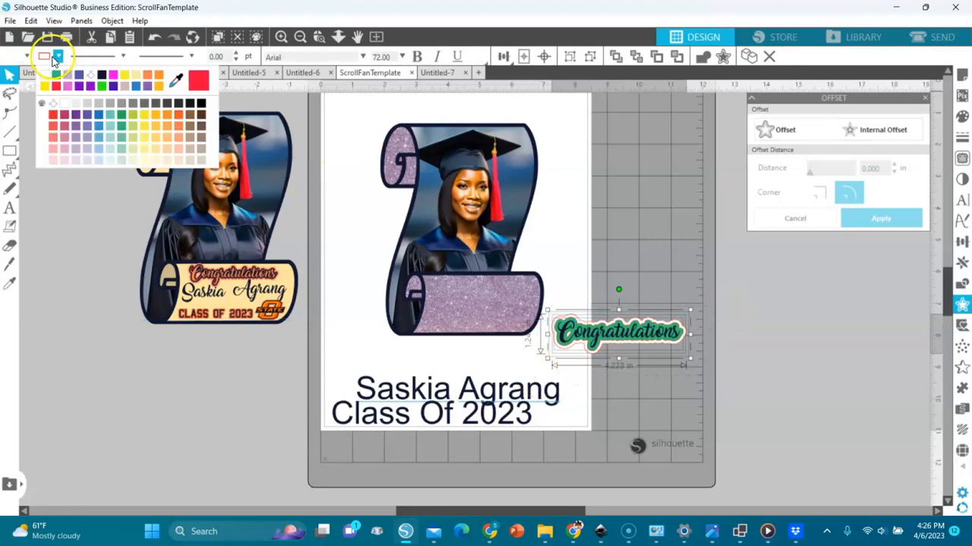
left_click(89, 80)
left_click_drag(690, 356, 501, 297)
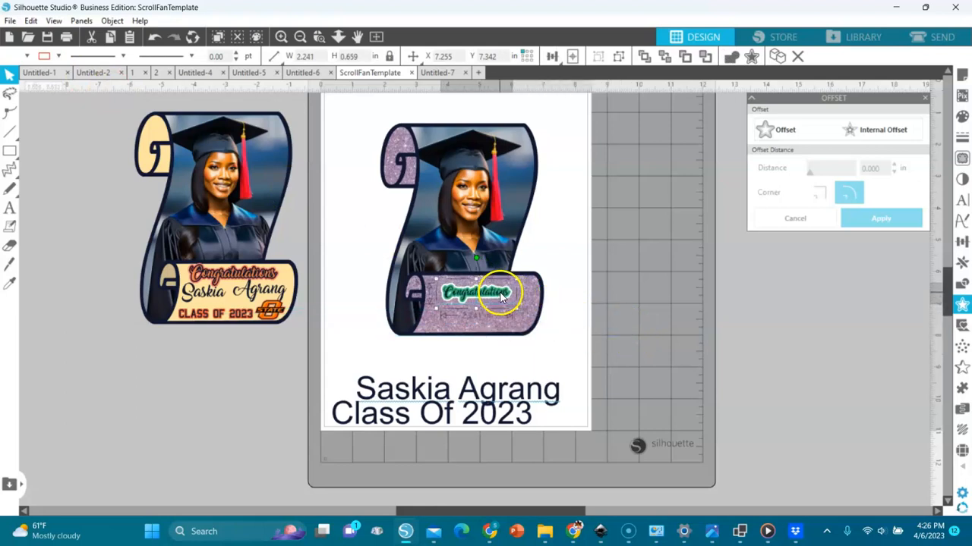
- Set the graduate's name in Krinkes Decor script and move it above the Class Of 2023 line
left_click(534, 400)
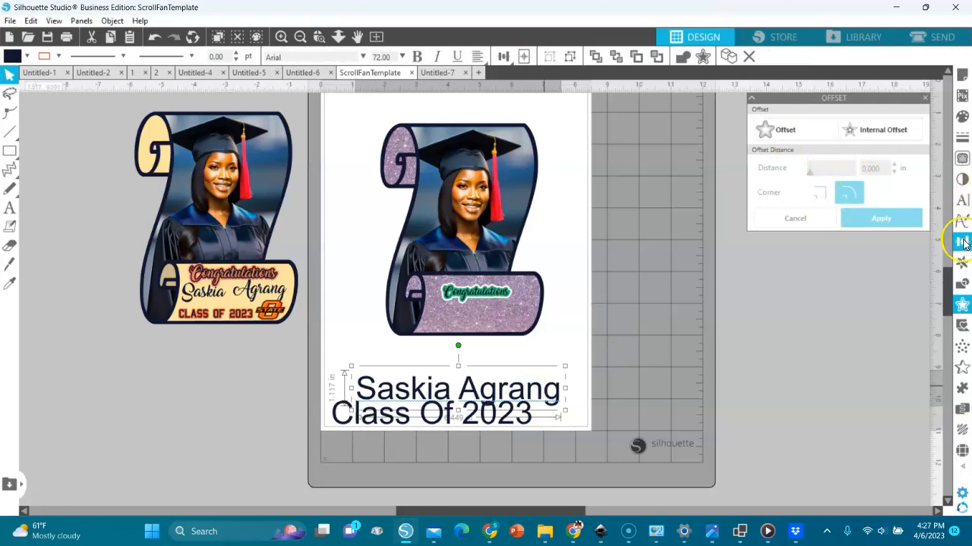
left_click(963, 200)
left_click(807, 182)
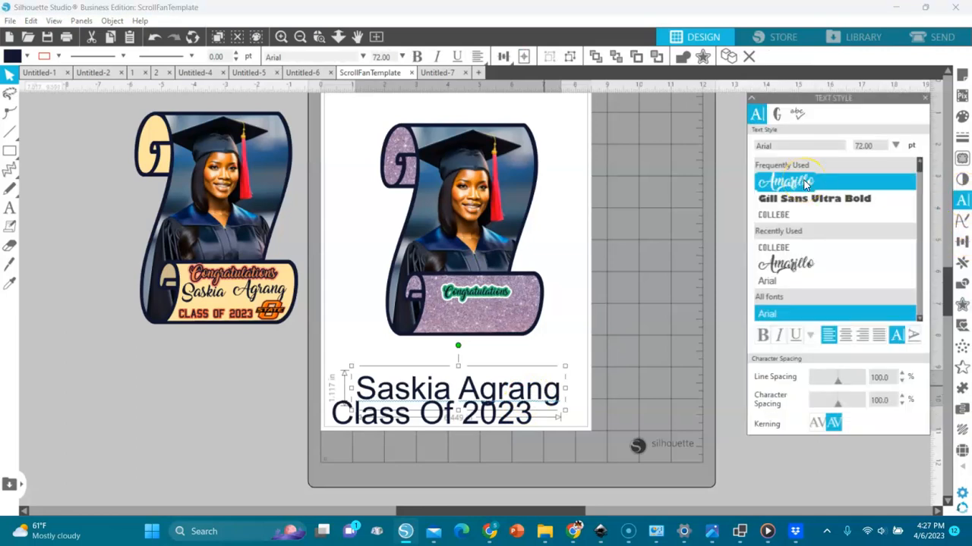
left_click_drag(918, 169, 916, 242)
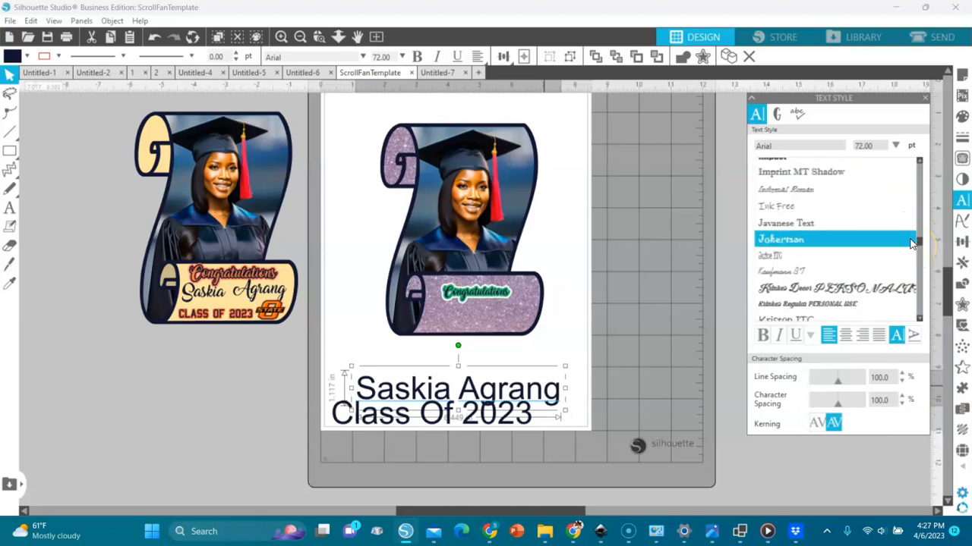
left_click(826, 284)
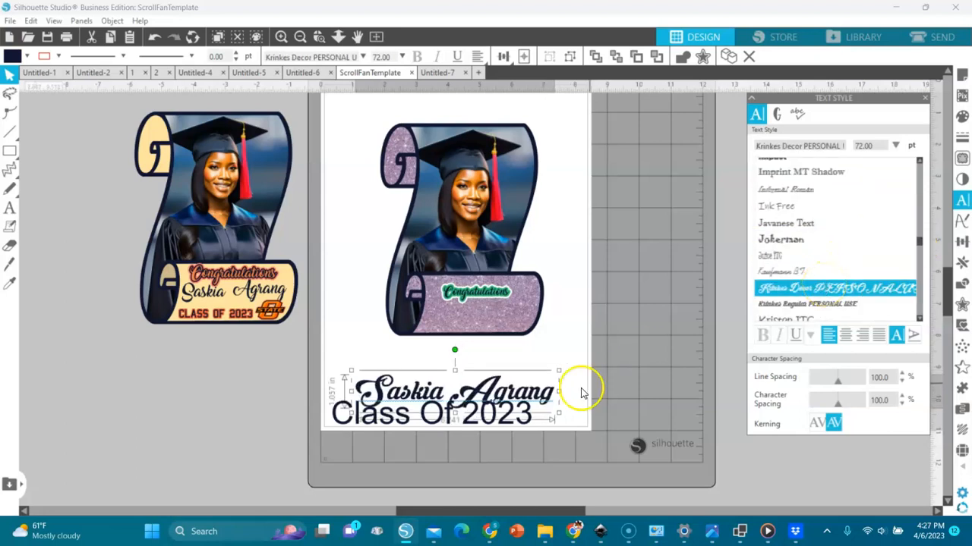
left_click_drag(544, 401, 550, 363)
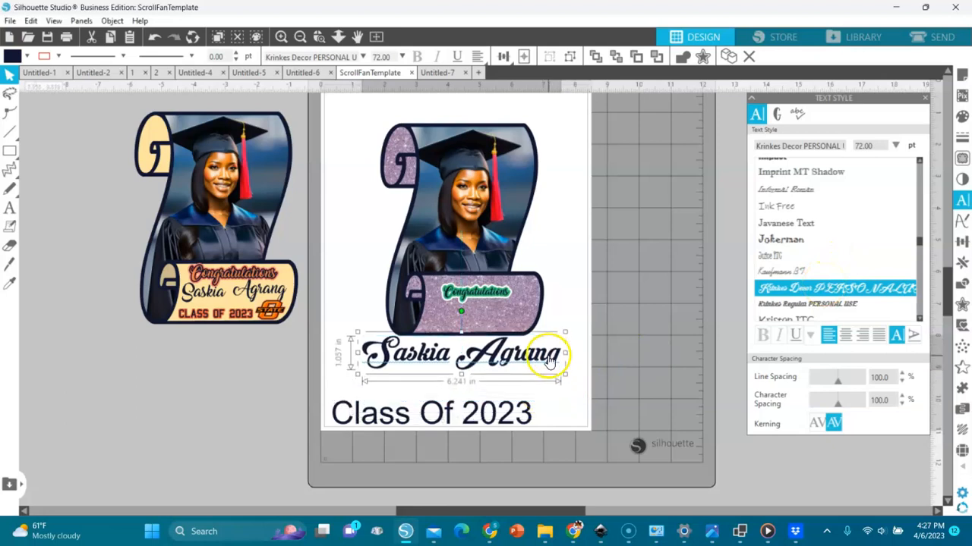
left_click(501, 416)
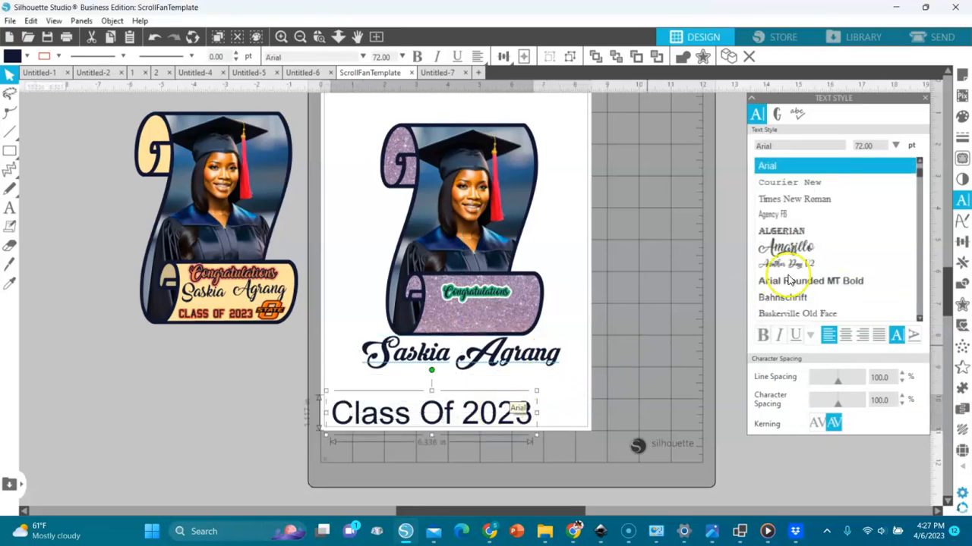
- Change the Class Of 2023 text to the College font
left_click(783, 146)
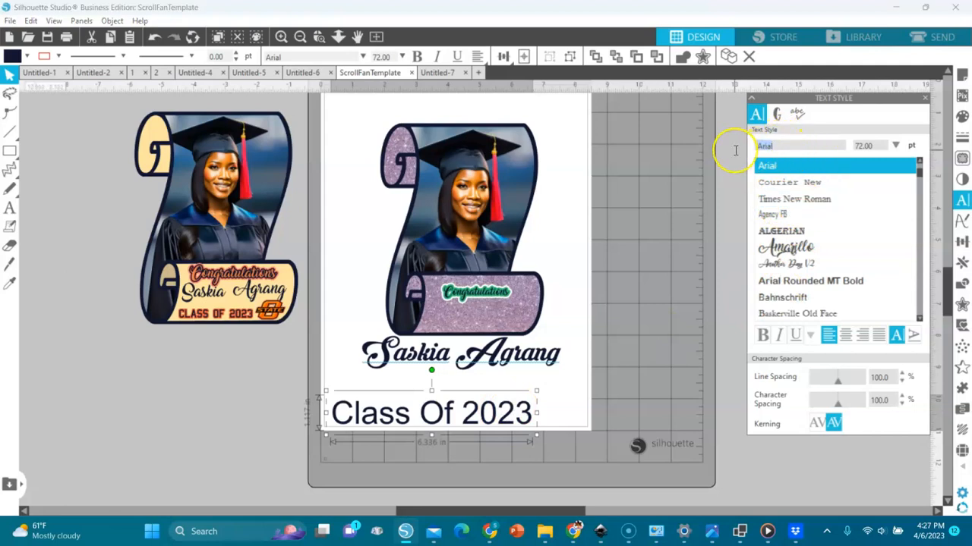
type("college")
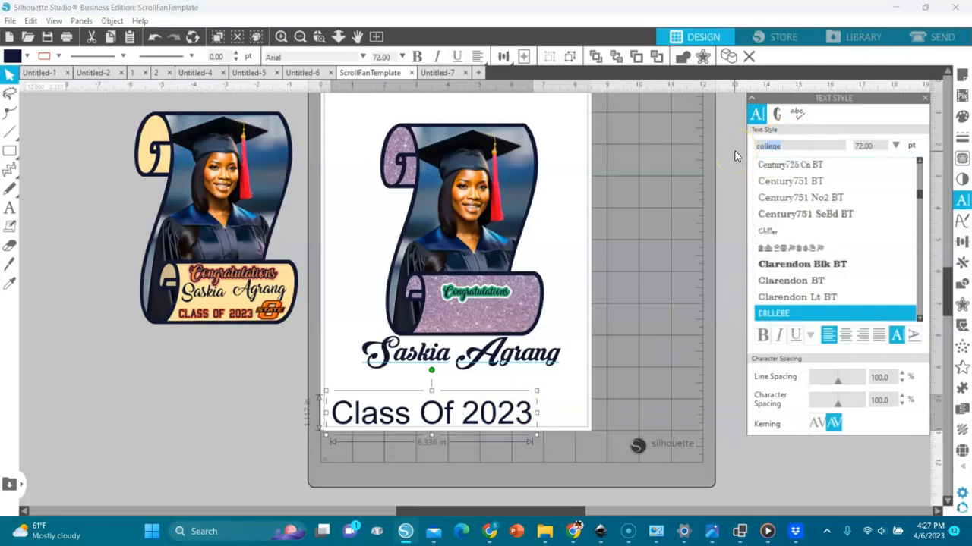
key("Return")
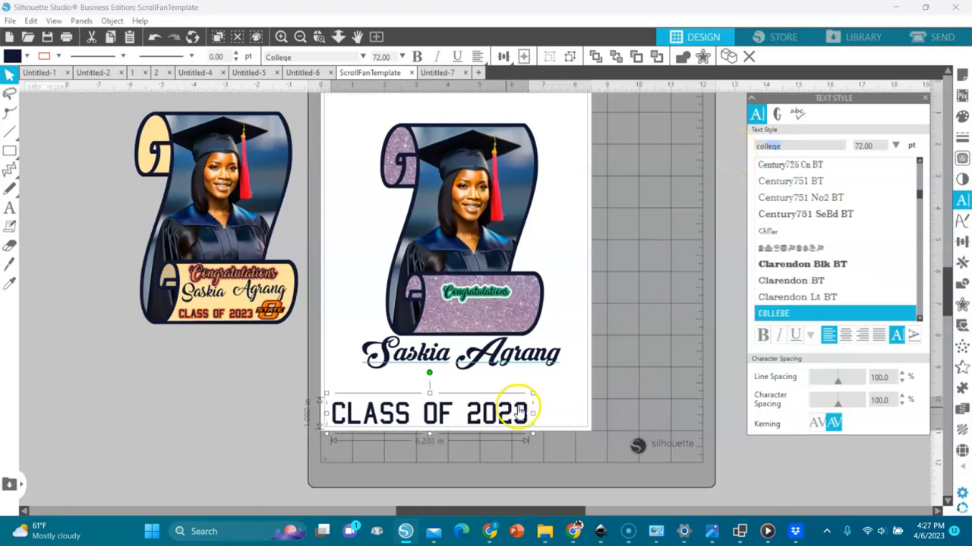
- Add a 0.105 in sharp-cornered offset around CLASS OF 2023 and fill the text yellow-green
left_click(962, 304)
left_click(768, 130)
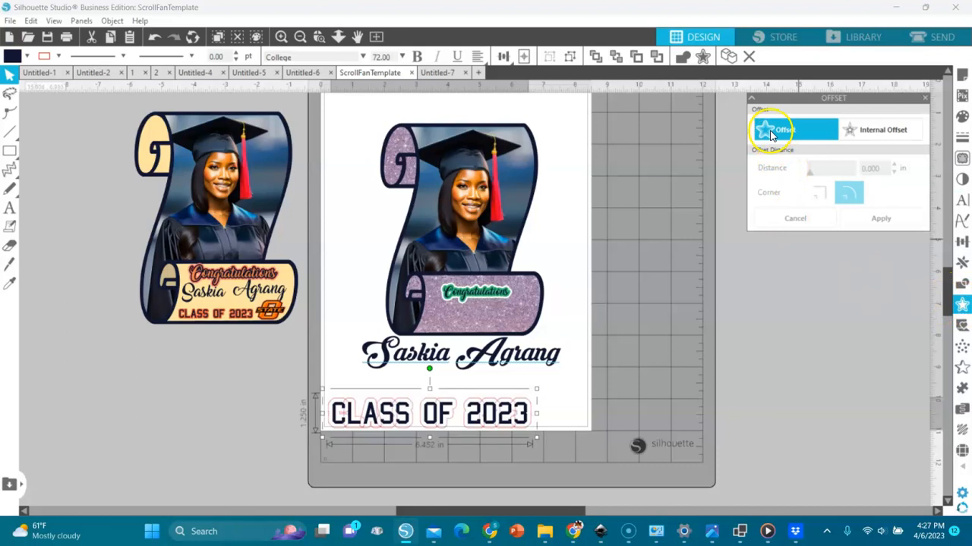
left_click(847, 145)
left_click(818, 193)
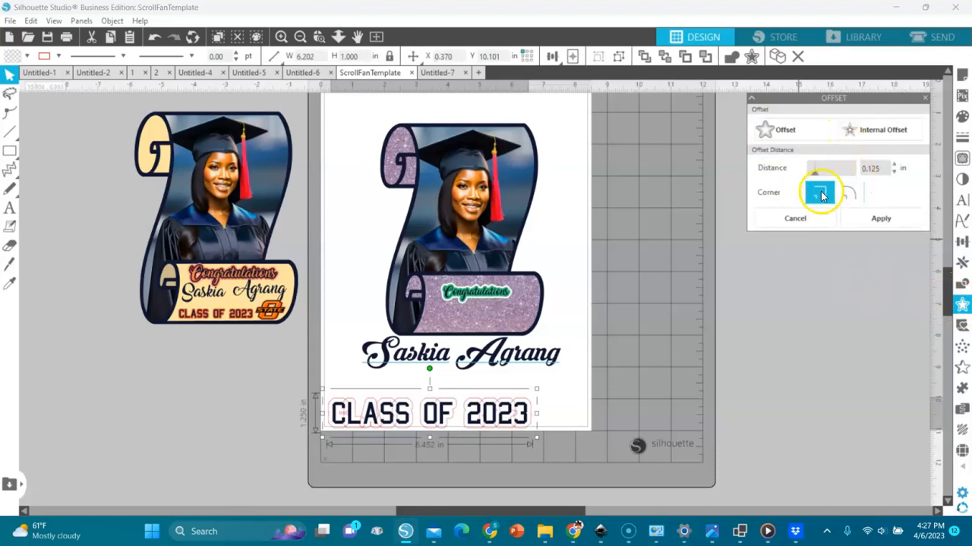
left_click(895, 173)
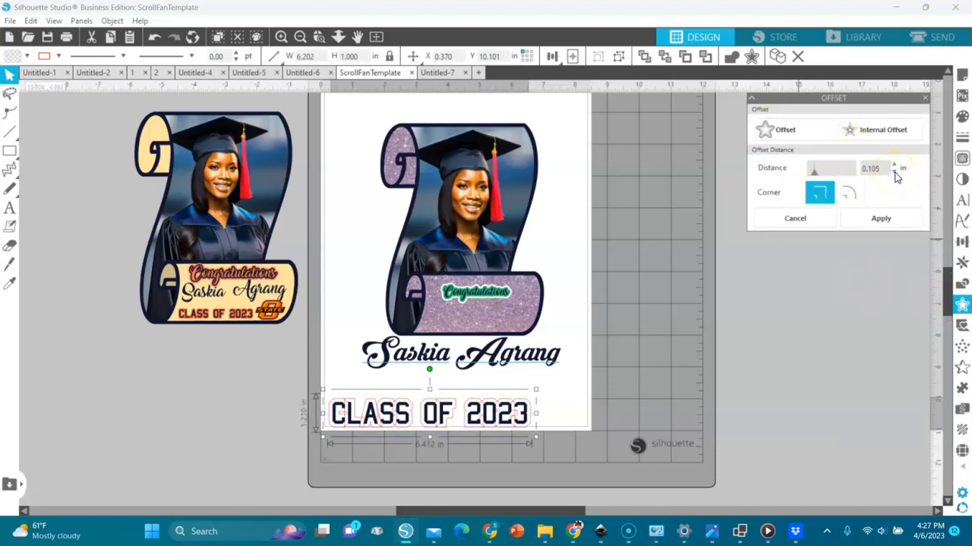
left_click(881, 219)
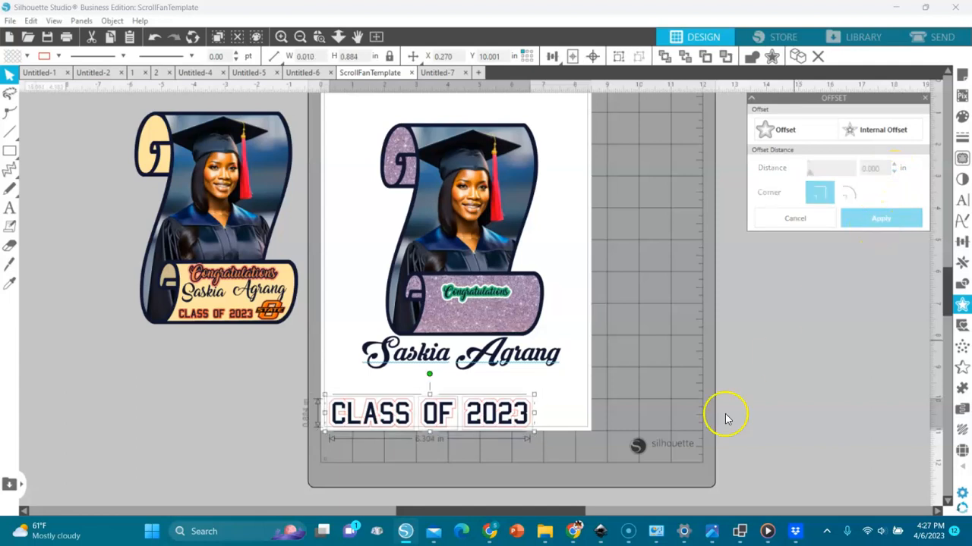
left_click(26, 56)
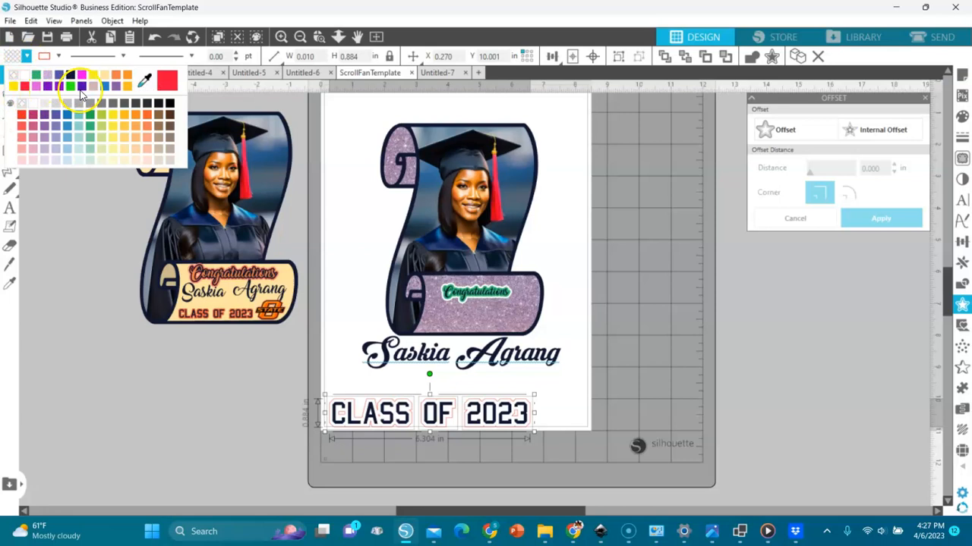
left_click(100, 129)
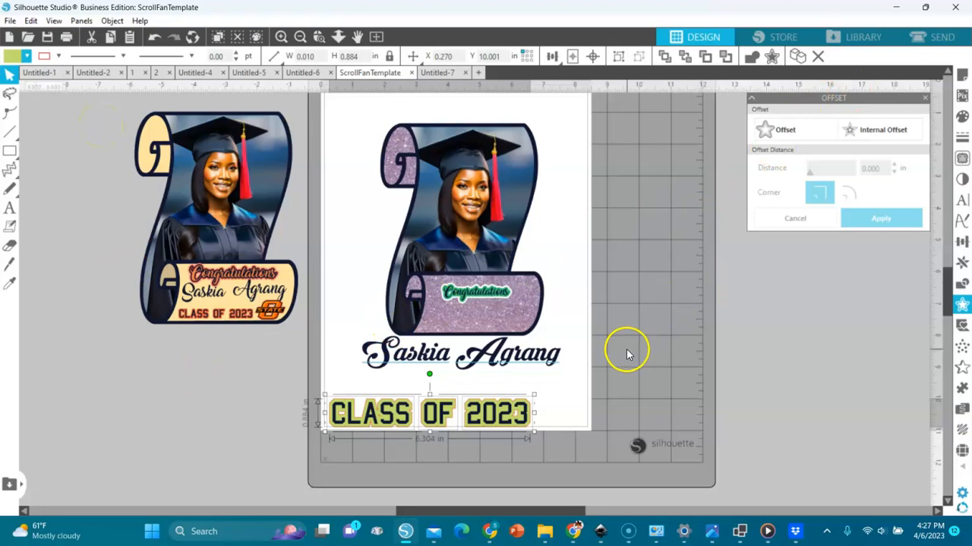
- Add a second offset outline around CLASS OF 2023 and set its fill and line colours
left_click(774, 134)
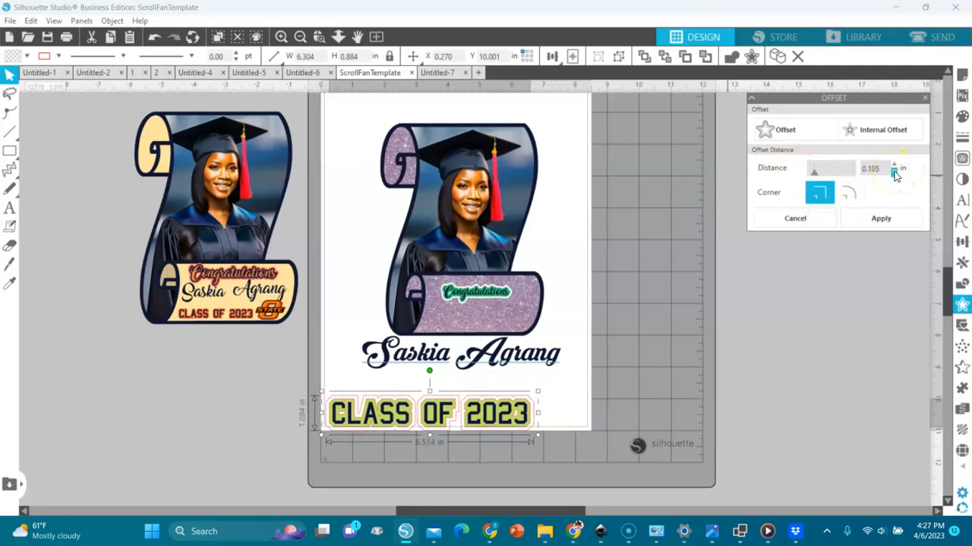
left_click(863, 222)
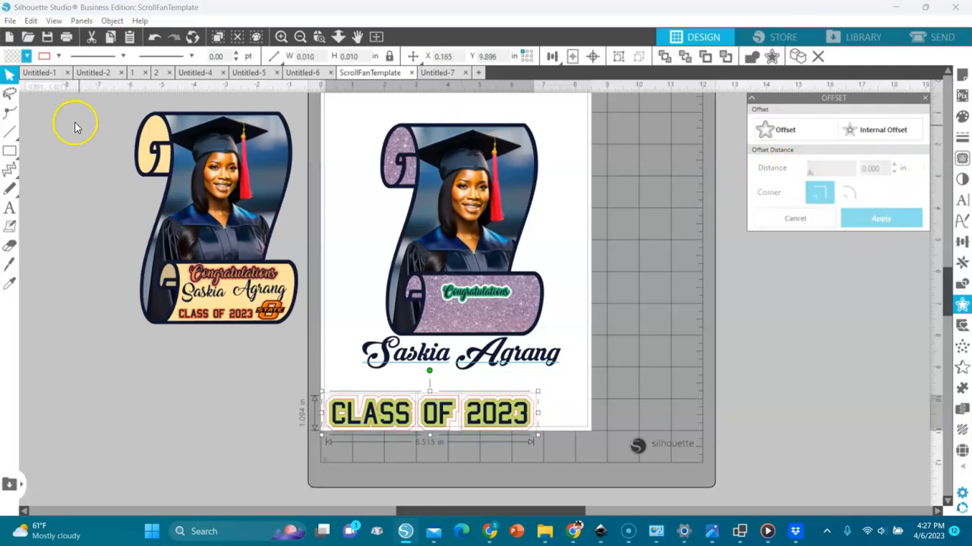
left_click(26, 56)
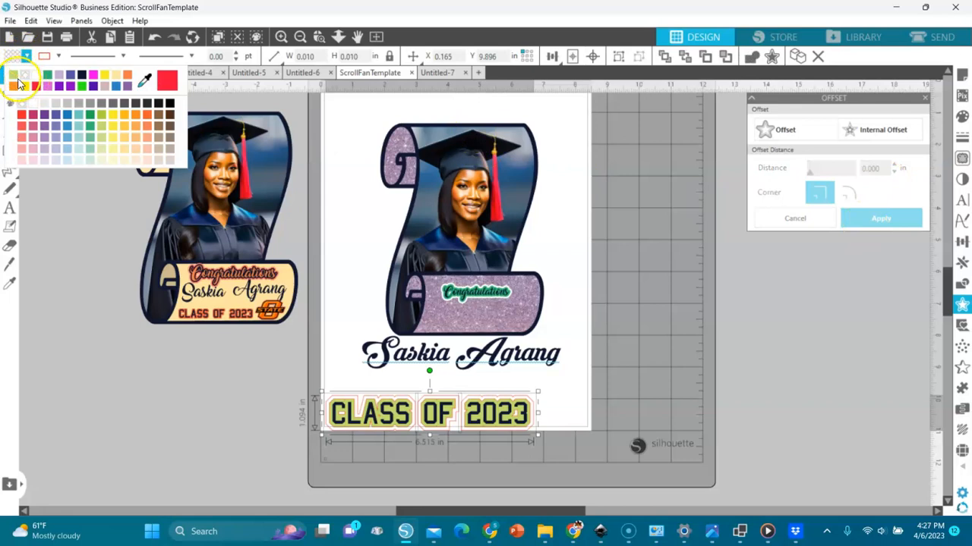
left_click(36, 76)
left_click(554, 458)
left_click(294, 402)
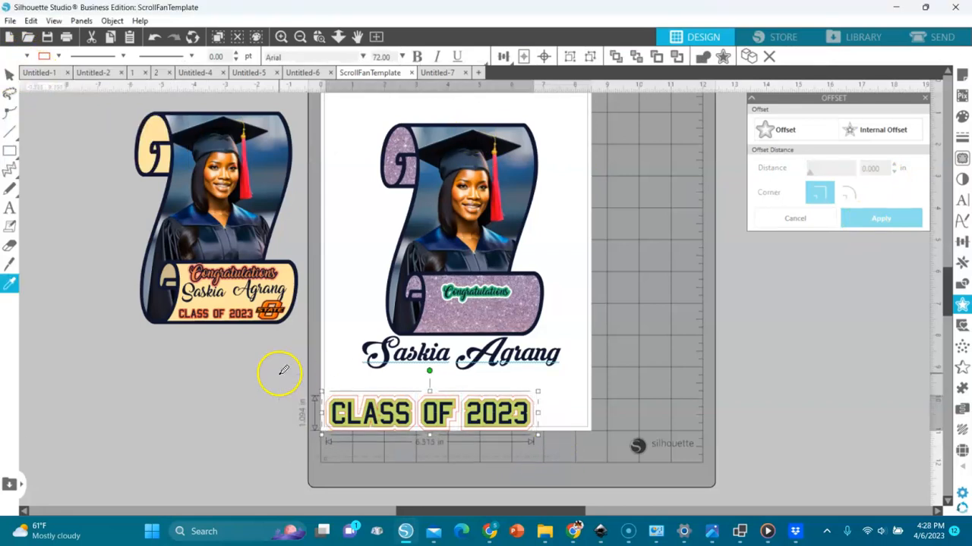
left_click(58, 56)
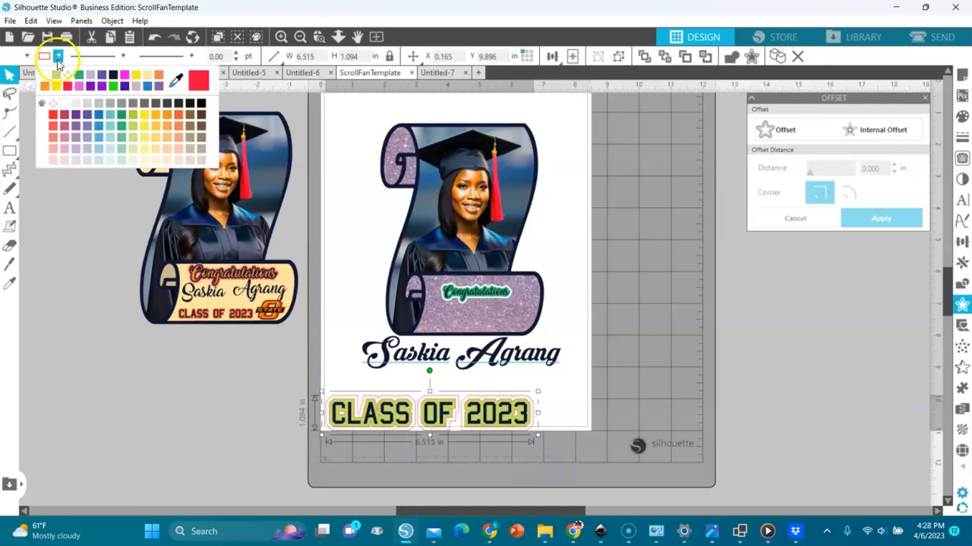
left_click(66, 83)
- Shrink CLASS OF 2023 to about 2.56 in wide, resize the name, and set both on the banner
left_click_drag(380, 416, 182, 446)
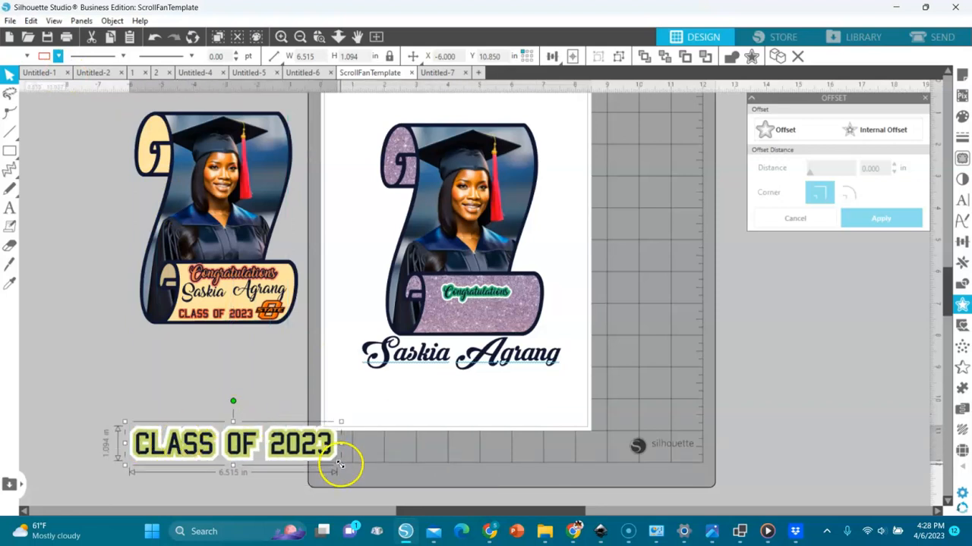
left_click_drag(340, 465, 527, 420)
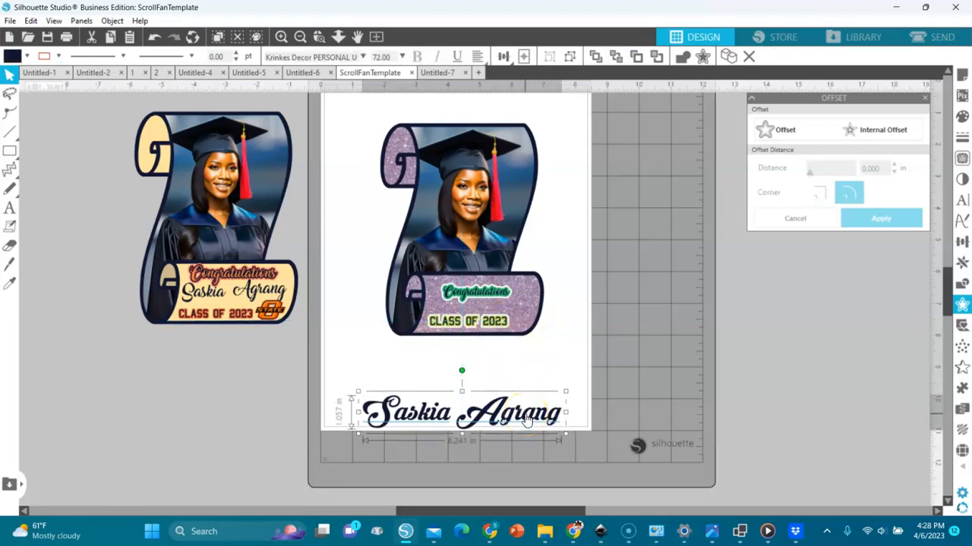
left_click_drag(565, 396, 515, 307)
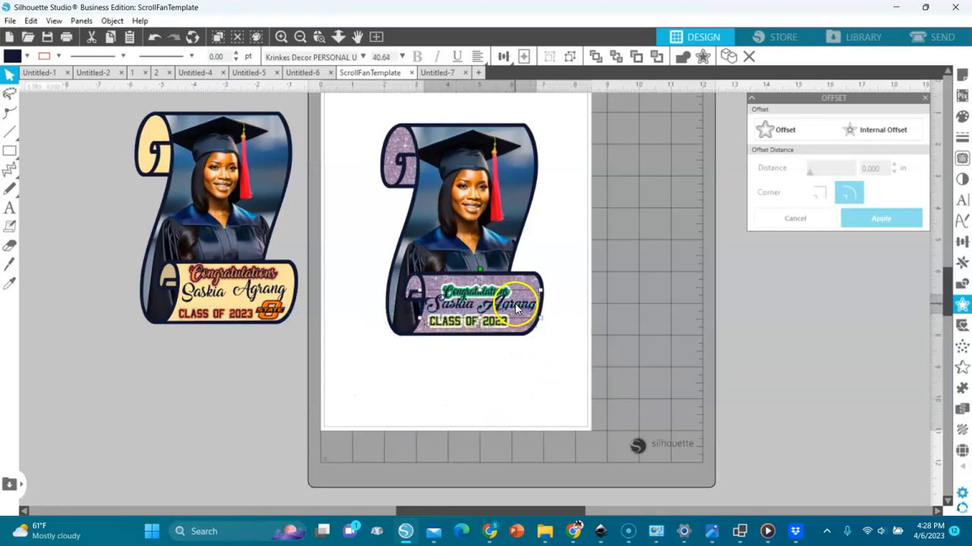
- Zoom in on the banner and move Congratulations slightly higher
left_click(317, 40)
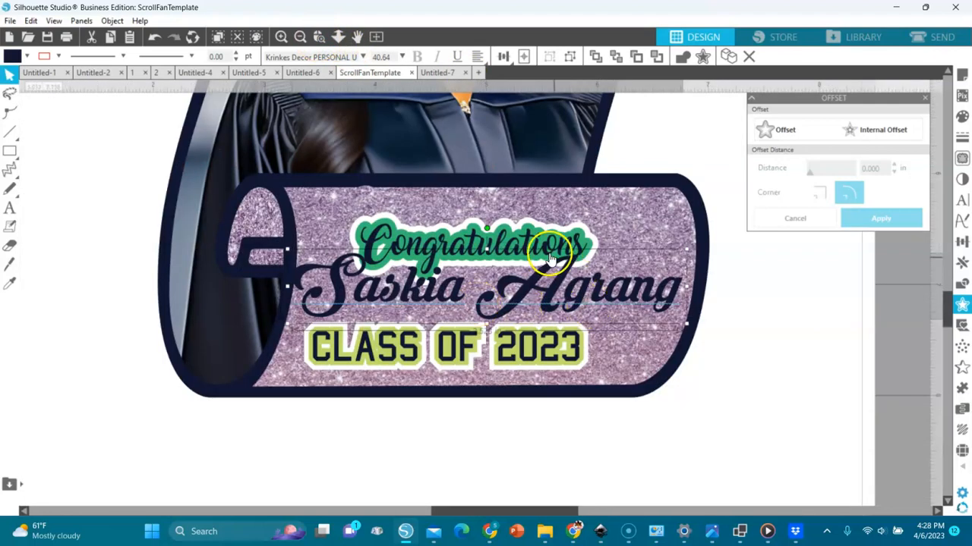
left_click(507, 237)
left_click_drag(507, 238, 508, 216)
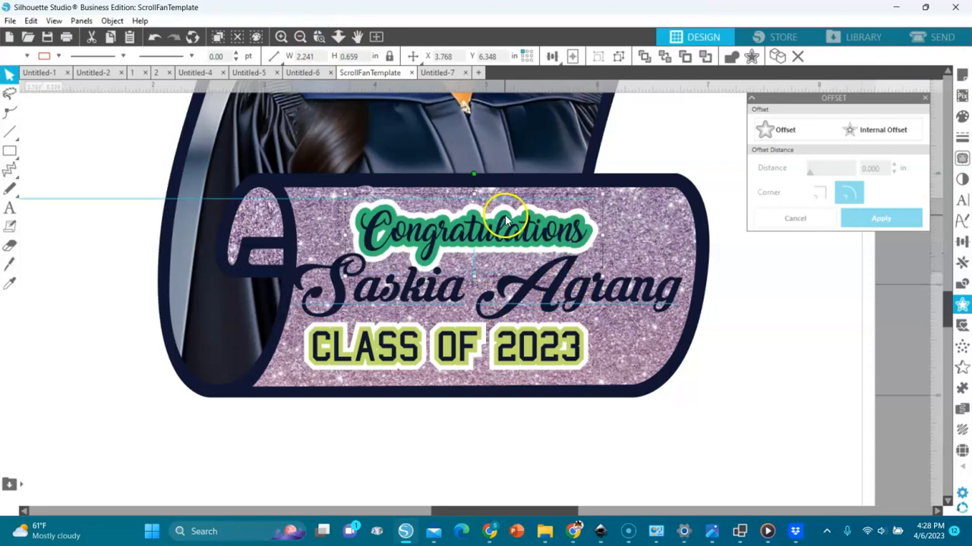
- Change the CLASS OF 2023 outline fill to pink
left_click(537, 343)
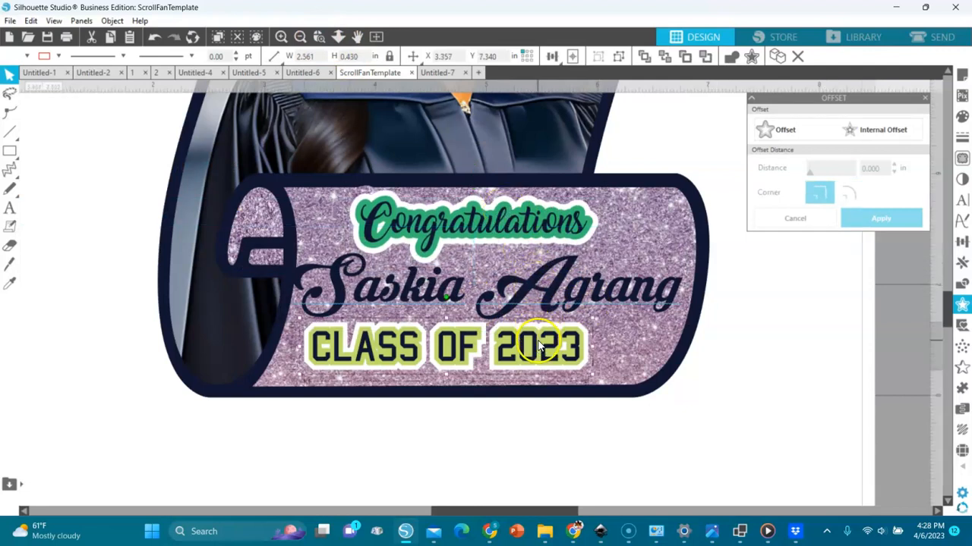
left_click(554, 455)
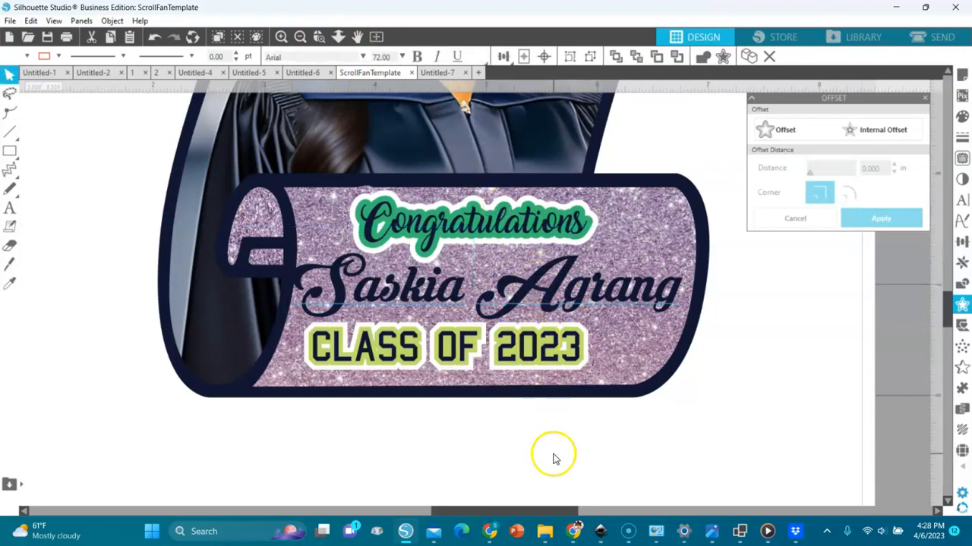
left_click(540, 348)
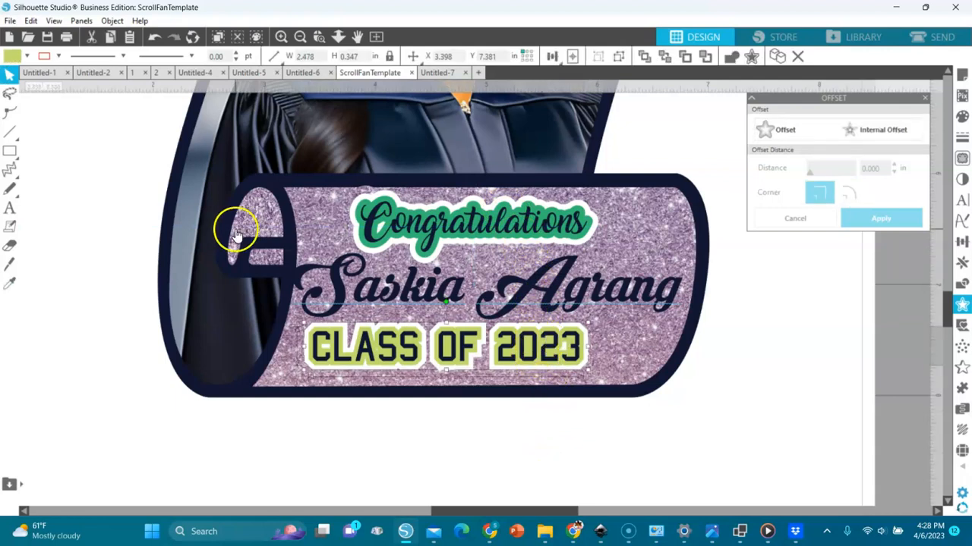
left_click(28, 57)
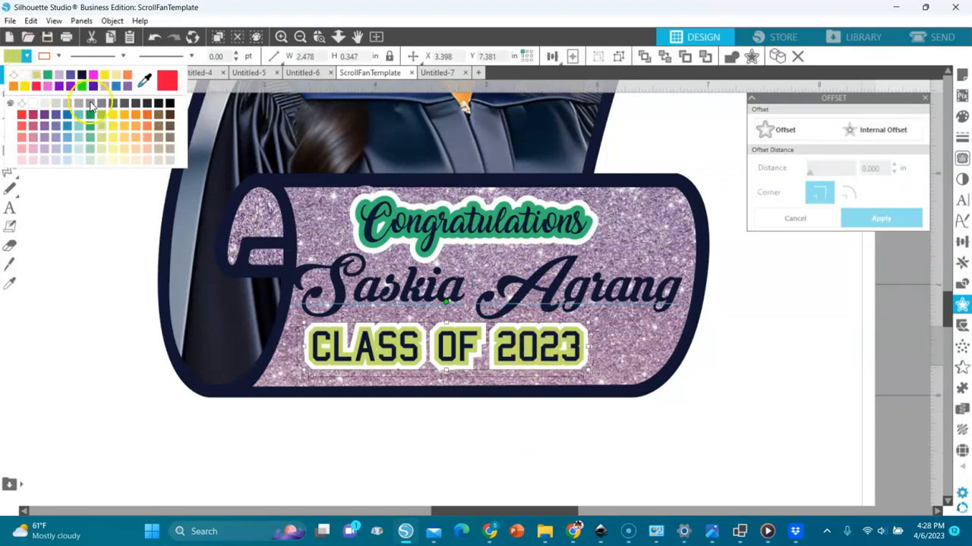
left_click(49, 87)
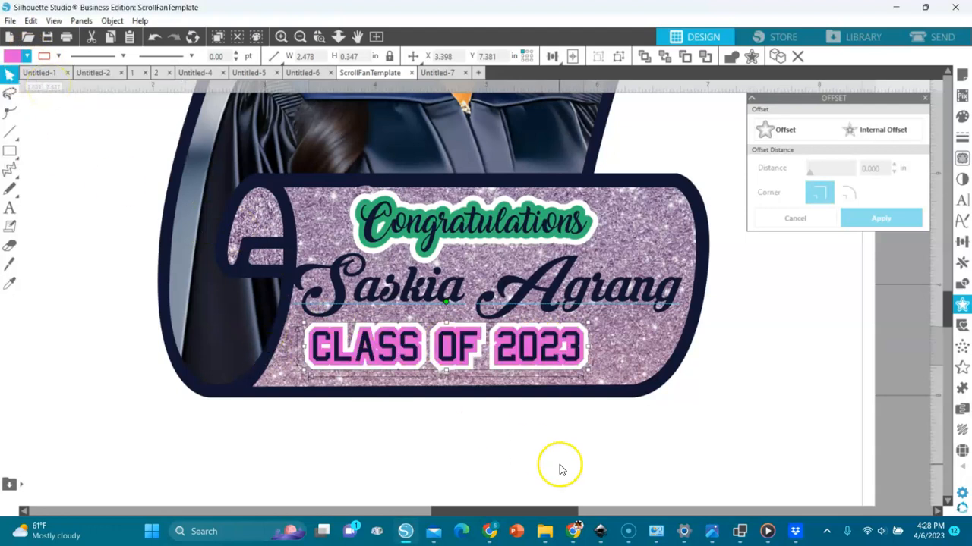
left_click_drag(620, 463, 274, 294)
key("i")
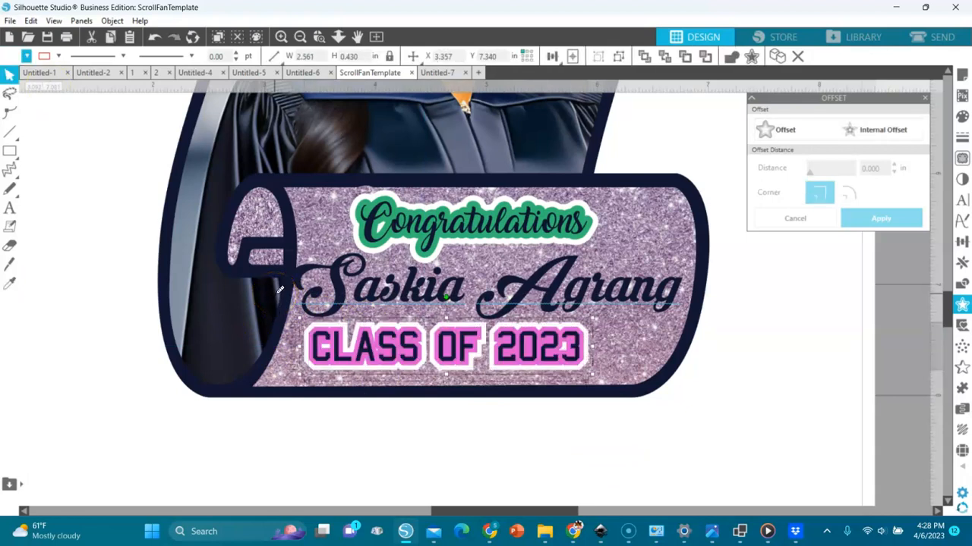
- Recolour the Congratulations offset outline from green to pink
left_click(440, 209)
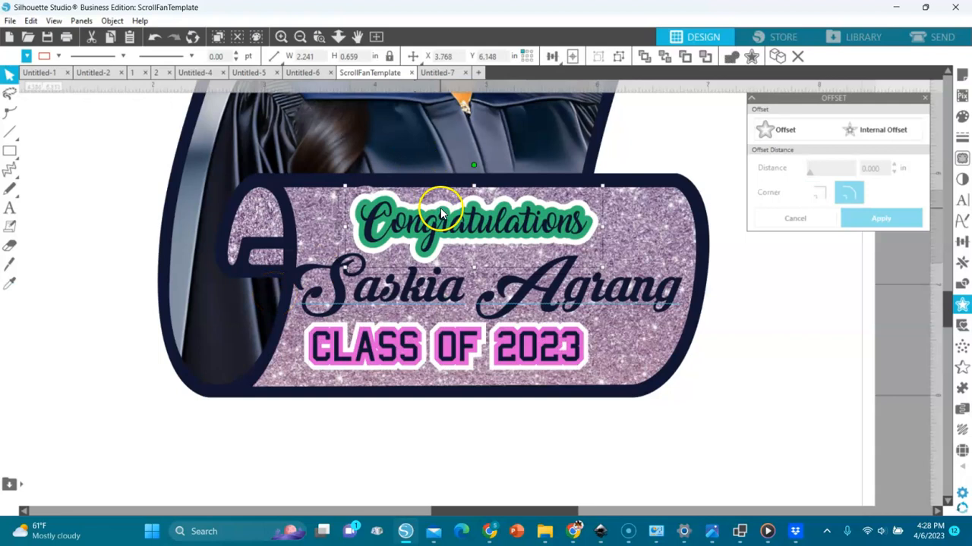
left_click(132, 208)
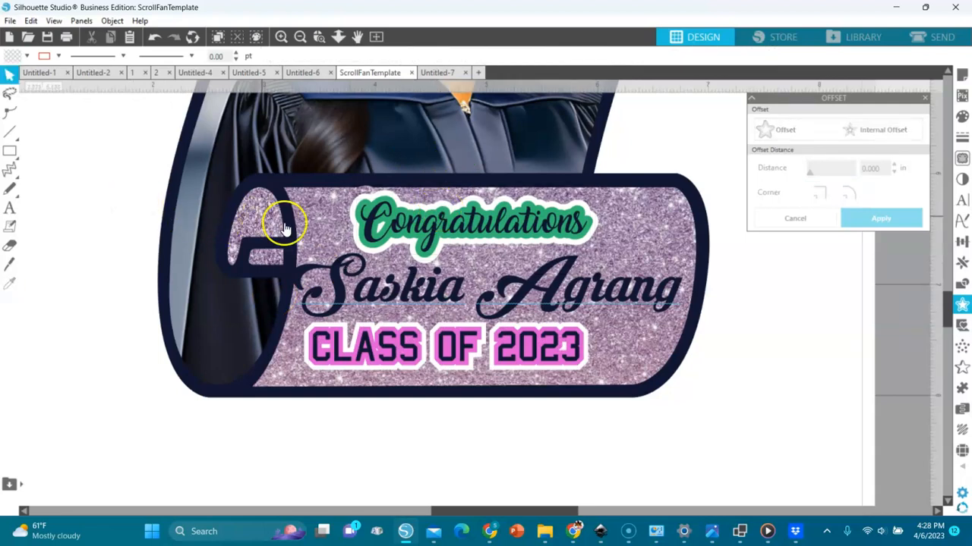
left_click(368, 219)
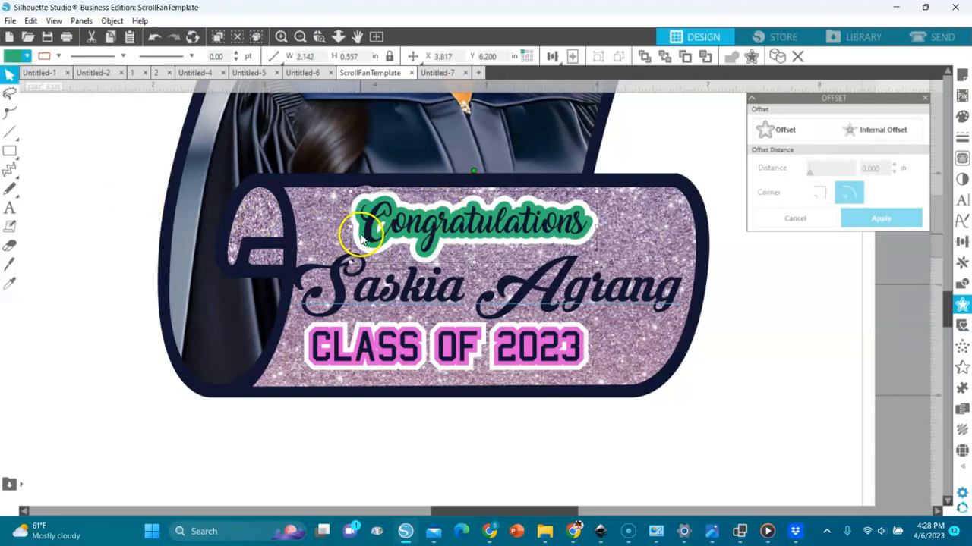
left_click(15, 55)
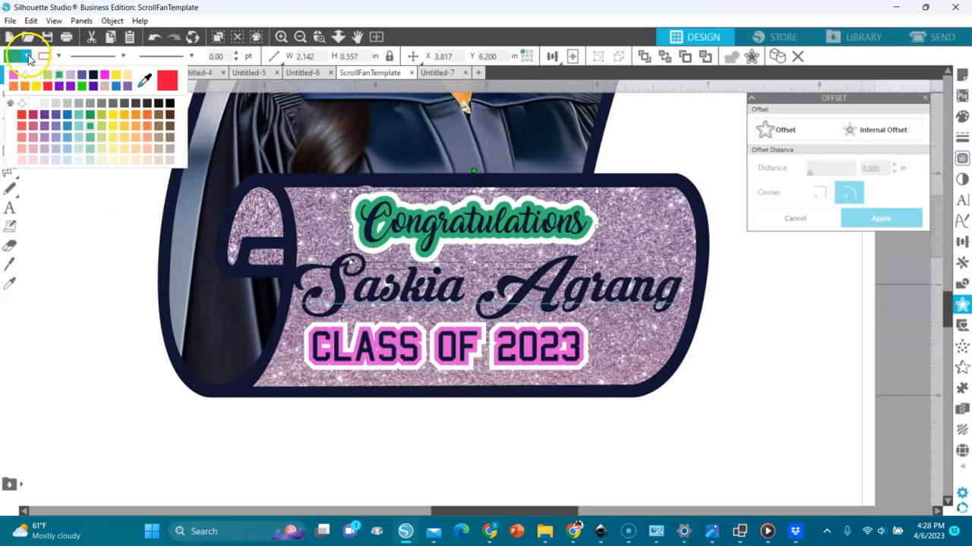
left_click(44, 116)
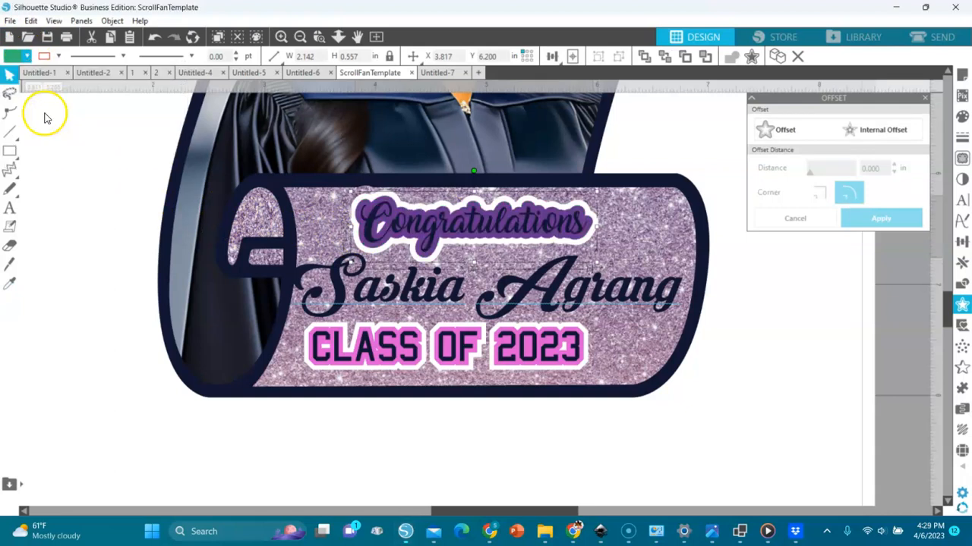
left_click(15, 55)
left_click(26, 77)
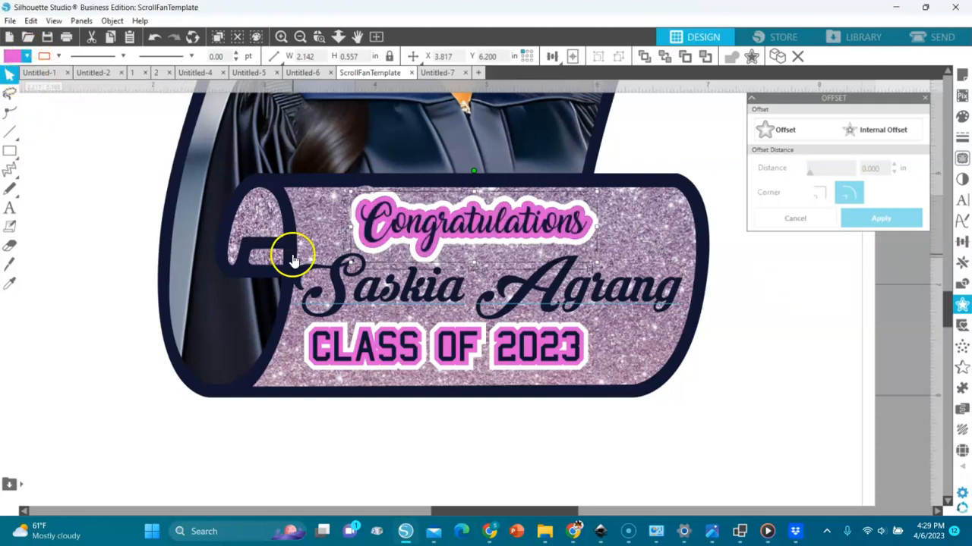
key("i")
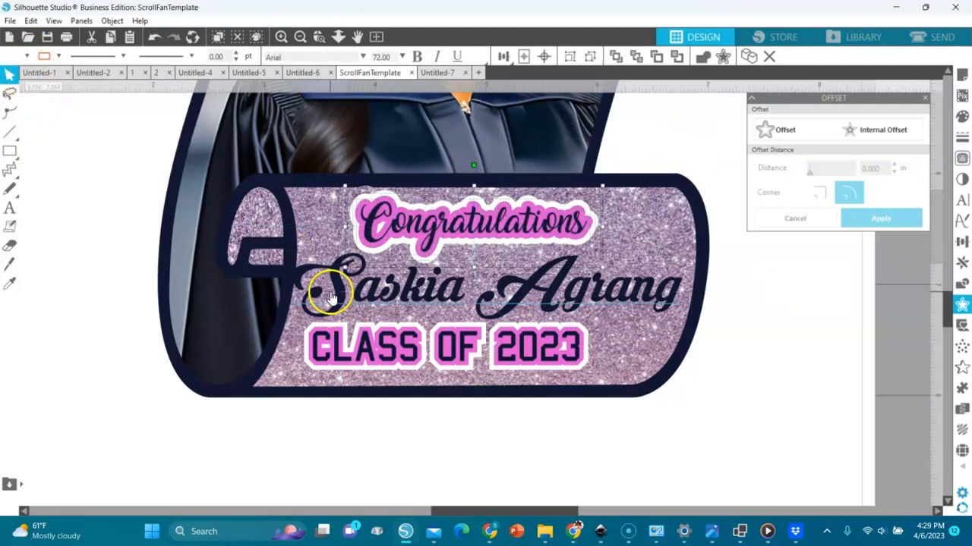
left_click(330, 291)
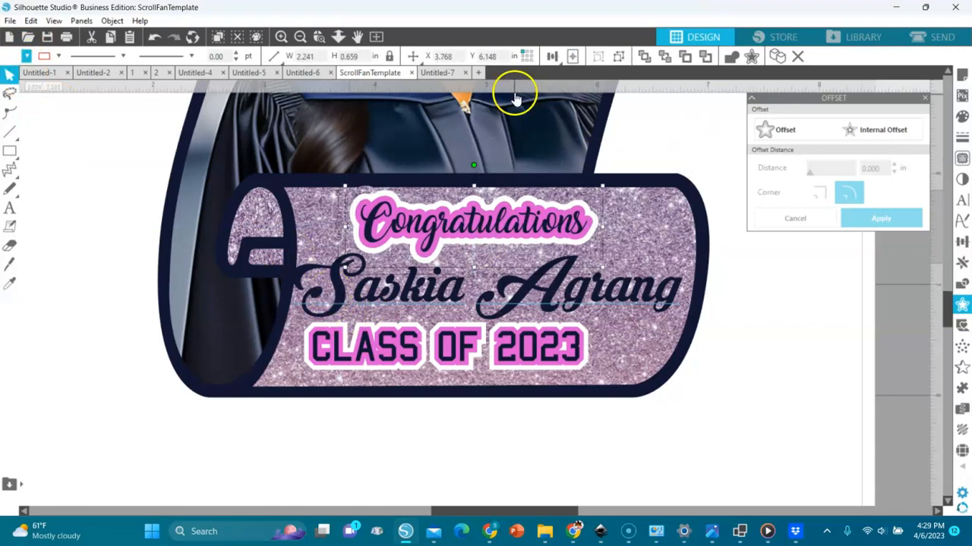
- Fit the whole mat in view and nudge the complete glitter scroll slightly lower
left_click(300, 37)
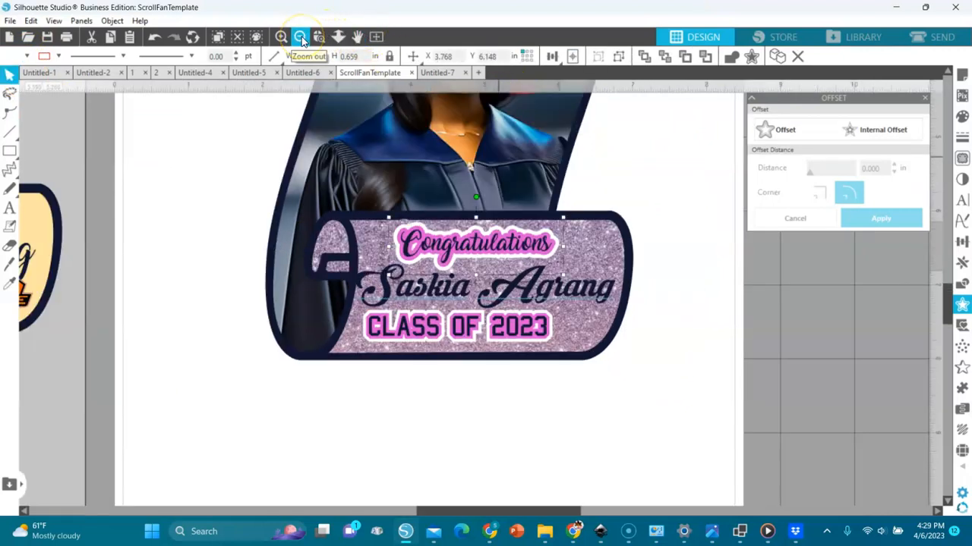
left_click(301, 37)
left_click(300, 37)
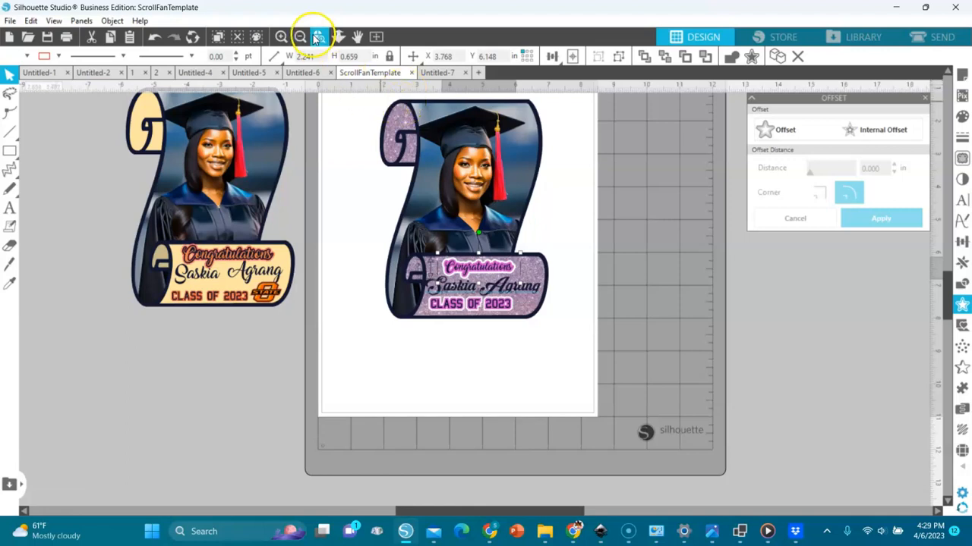
left_click(377, 36)
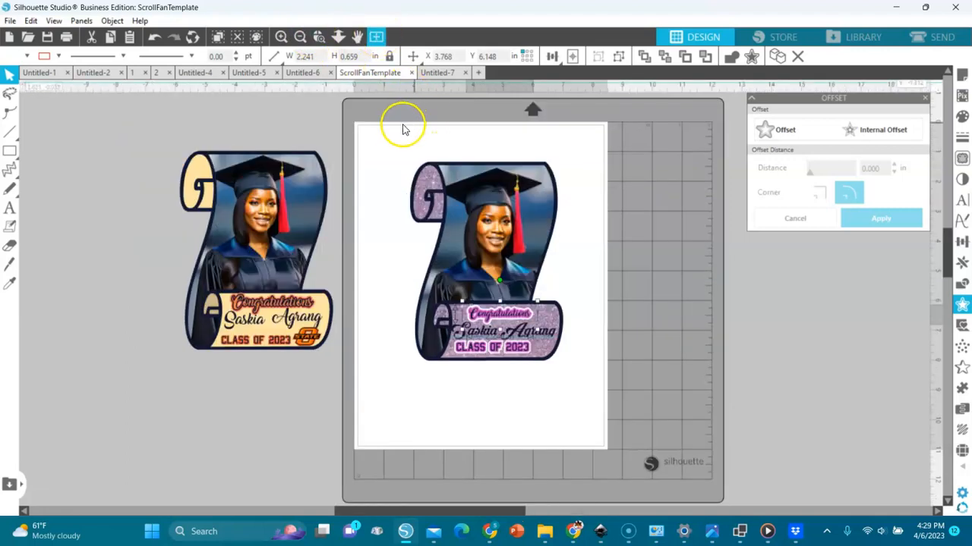
left_click_drag(589, 348, 632, 384)
key("i")
key("v")
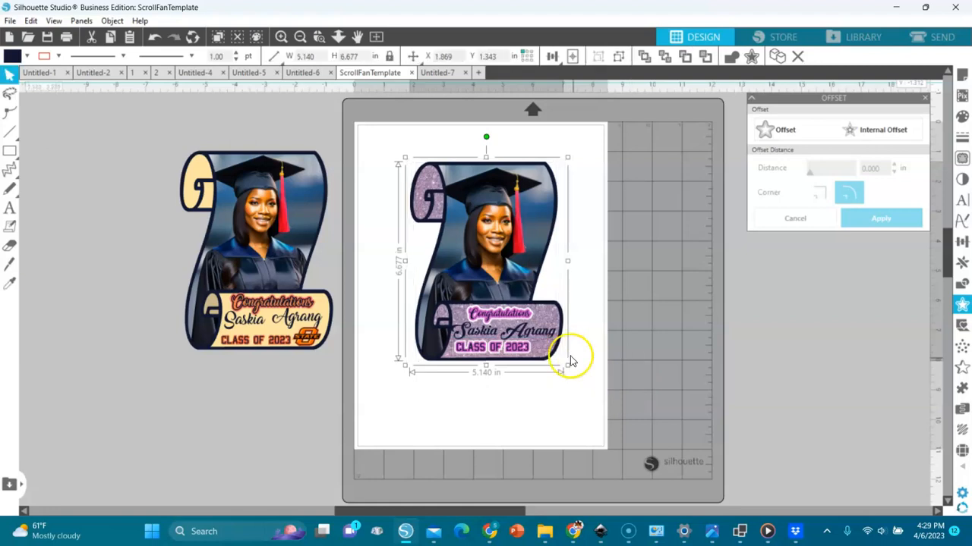
left_click_drag(532, 351, 531, 362)
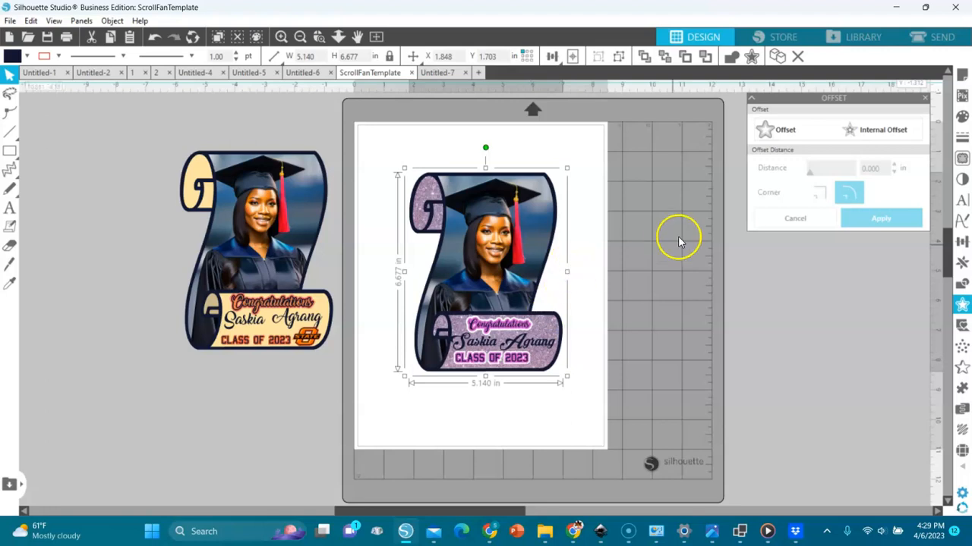
- Turn registration marks on, show the cut border, and shift the scroll to X 1.487, Y 1.894
left_click(960, 74)
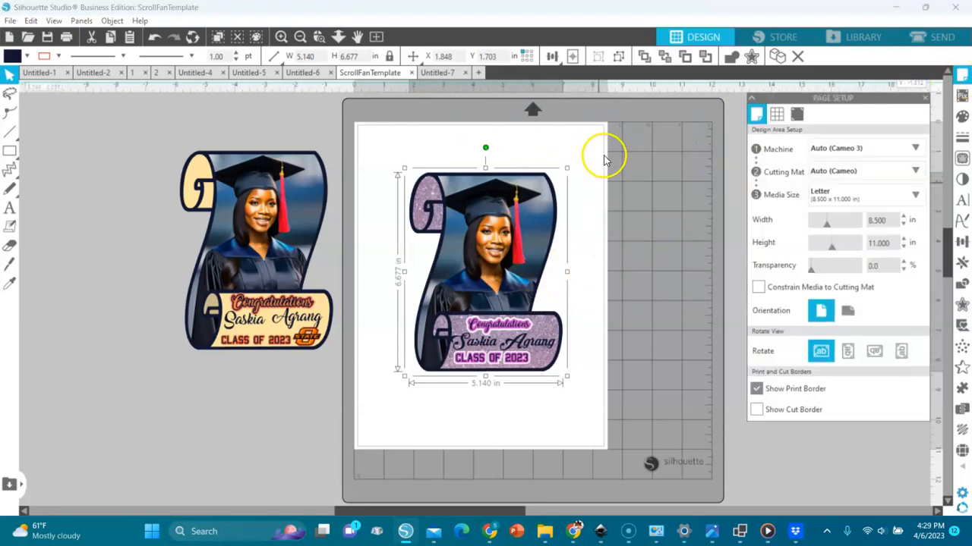
left_click(841, 196)
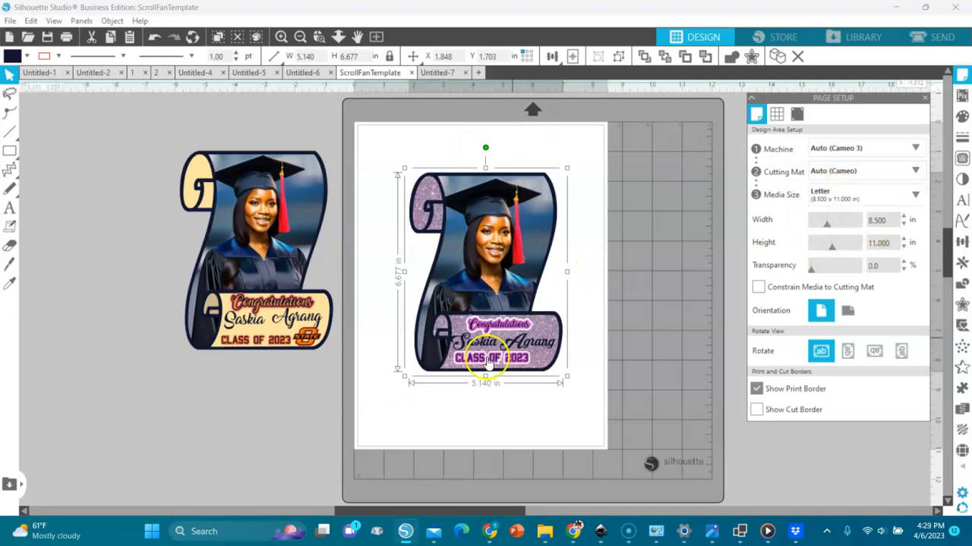
left_click(797, 115)
left_click(761, 148)
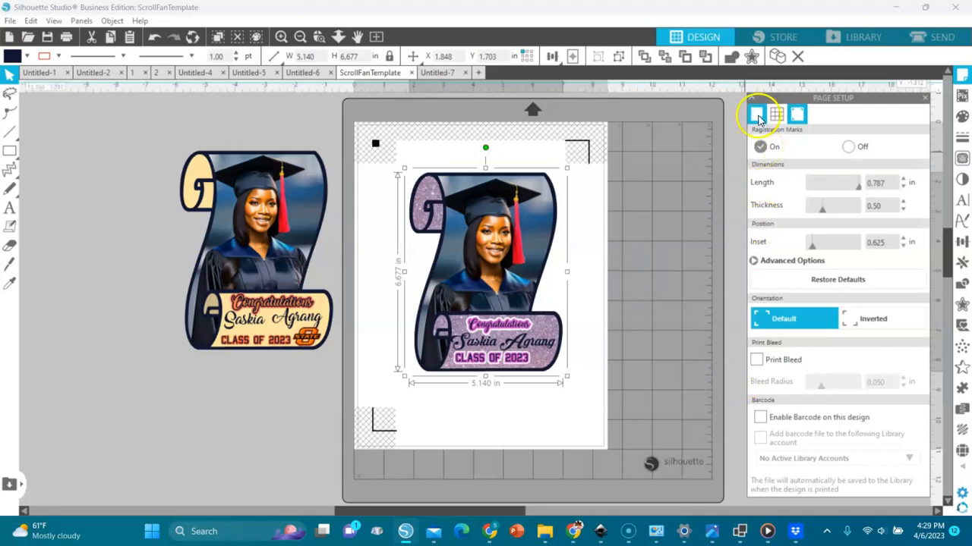
left_click(756, 115)
left_click(758, 411)
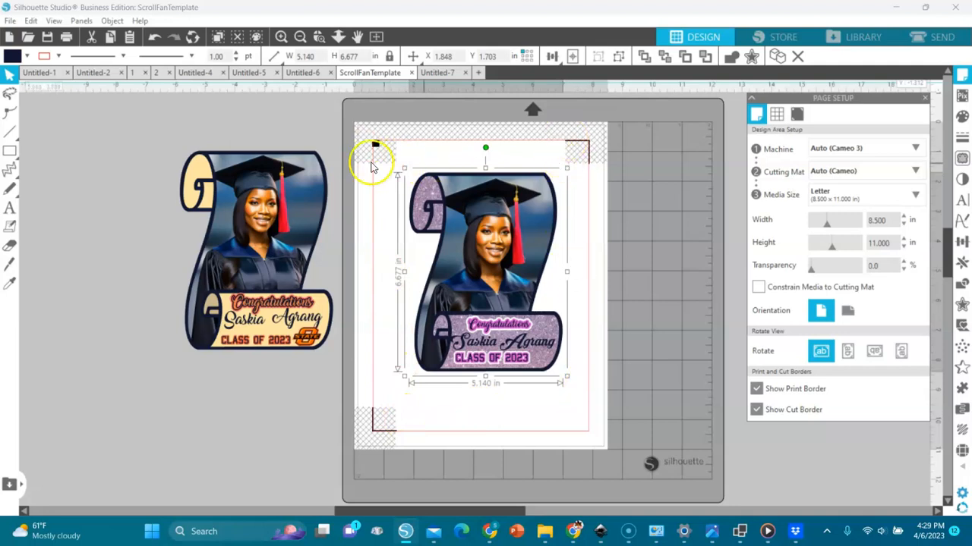
left_click_drag(497, 282, 488, 285)
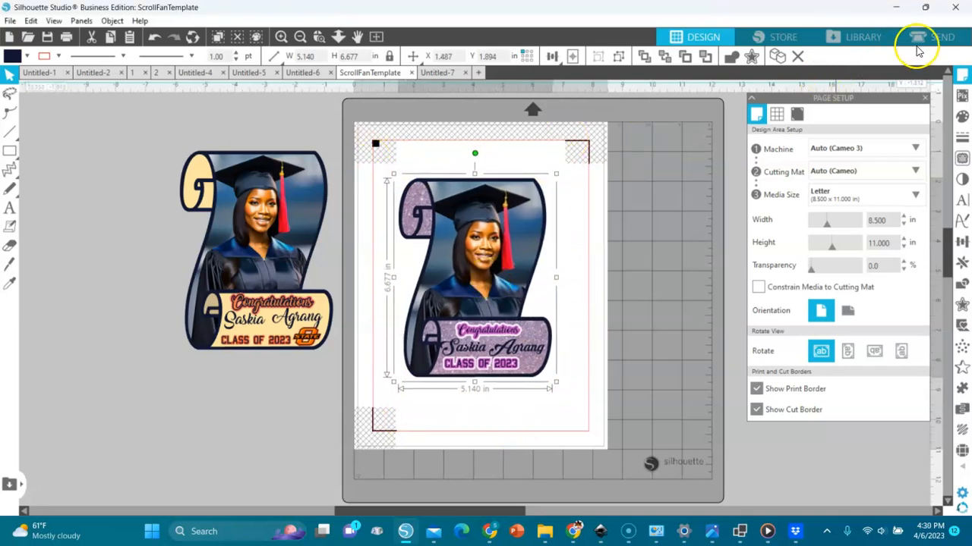
- Set the scroll to Cut Edge on Poui Cardstock, then go back to the Design workspace
left_click(942, 37)
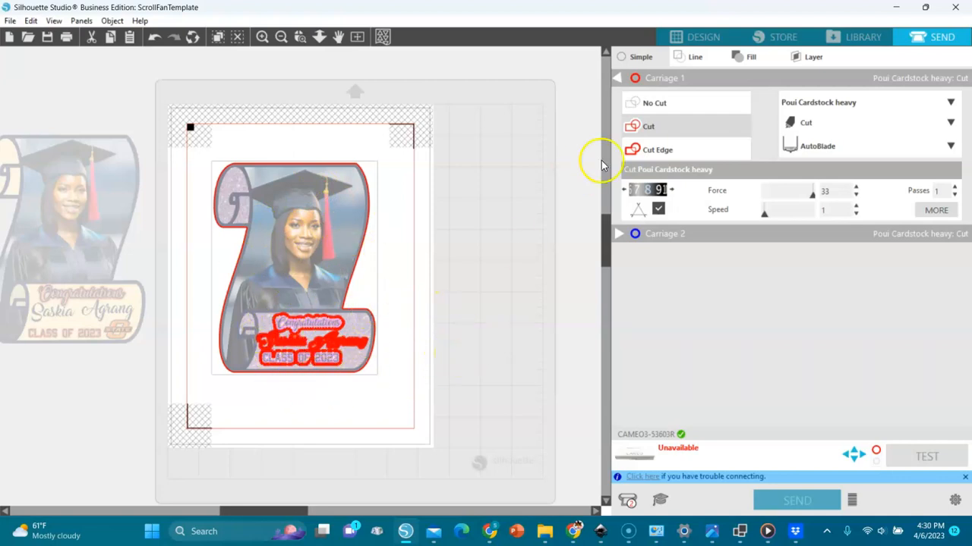
left_click(657, 151)
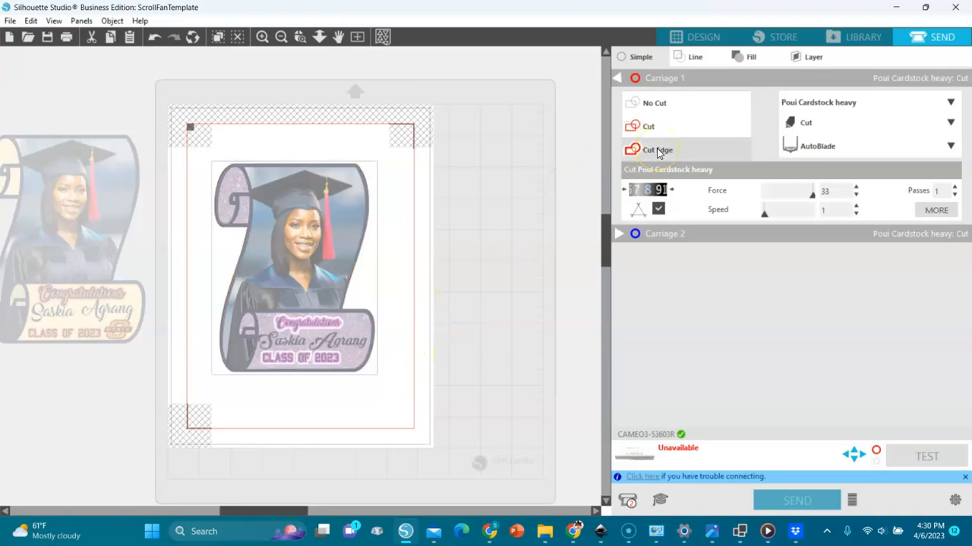
left_click(657, 148)
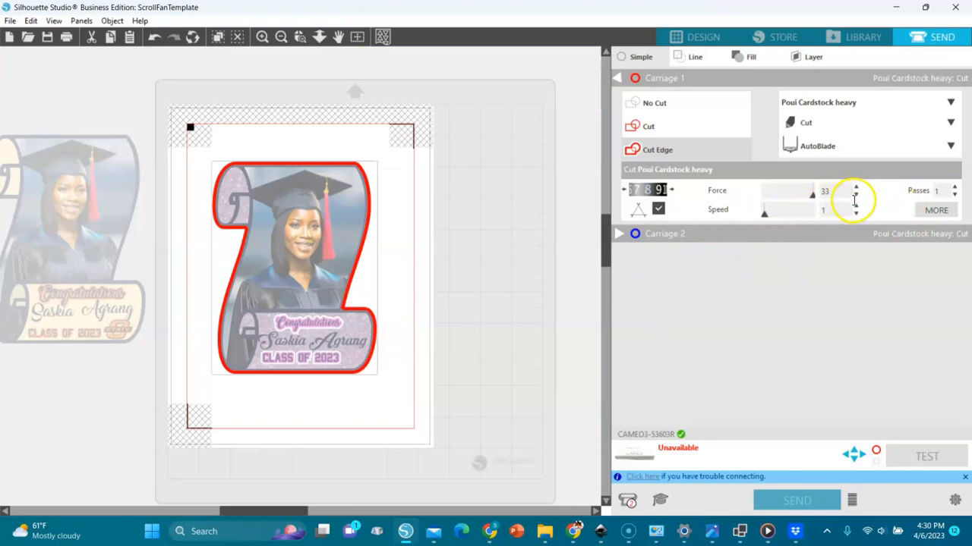
left_click(948, 103)
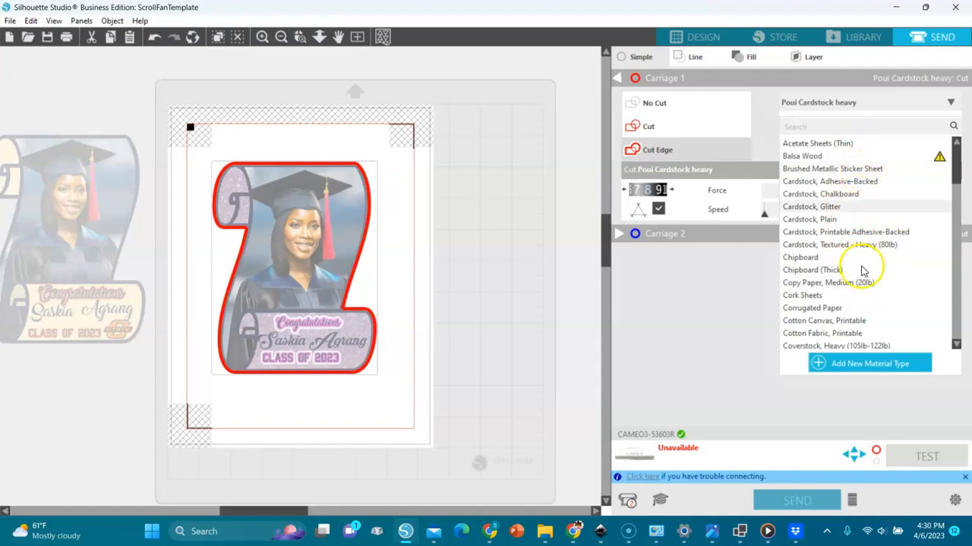
left_click(710, 313)
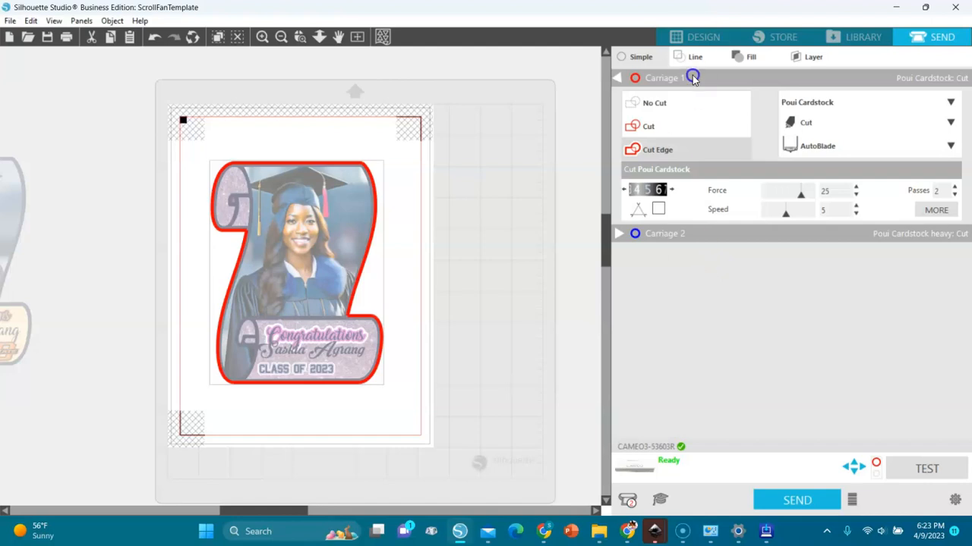
left_click(691, 37)
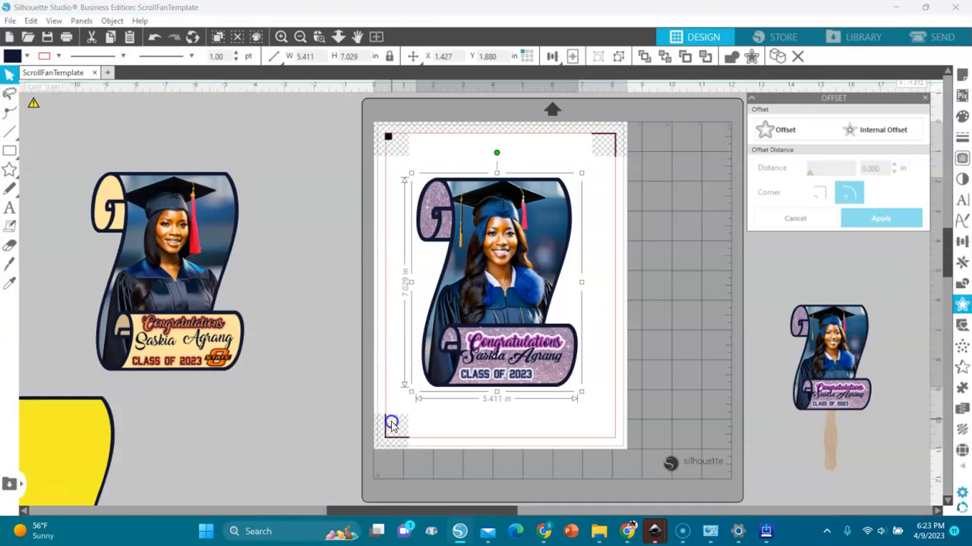
- Review the print preview with registration marks and print the scroll page
left_click(10, 21)
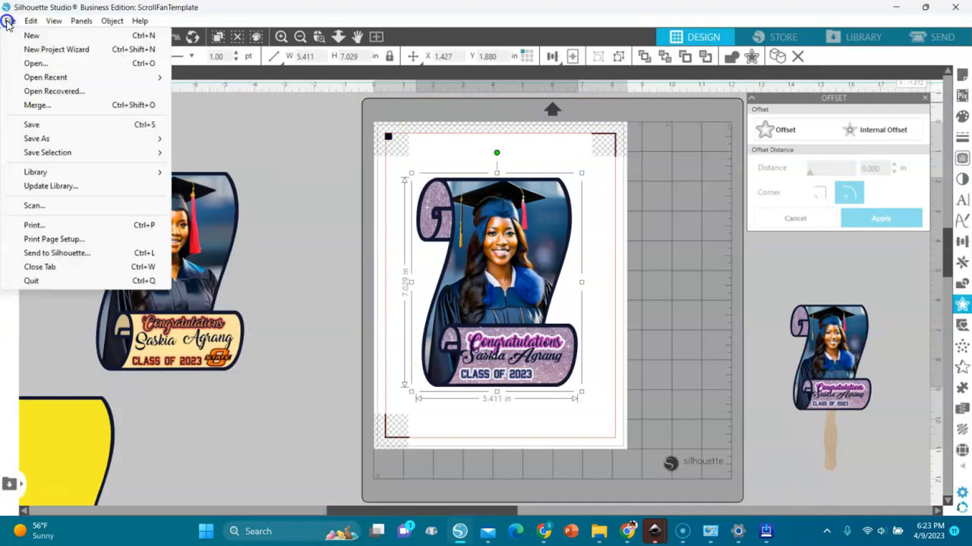
left_click(34, 226)
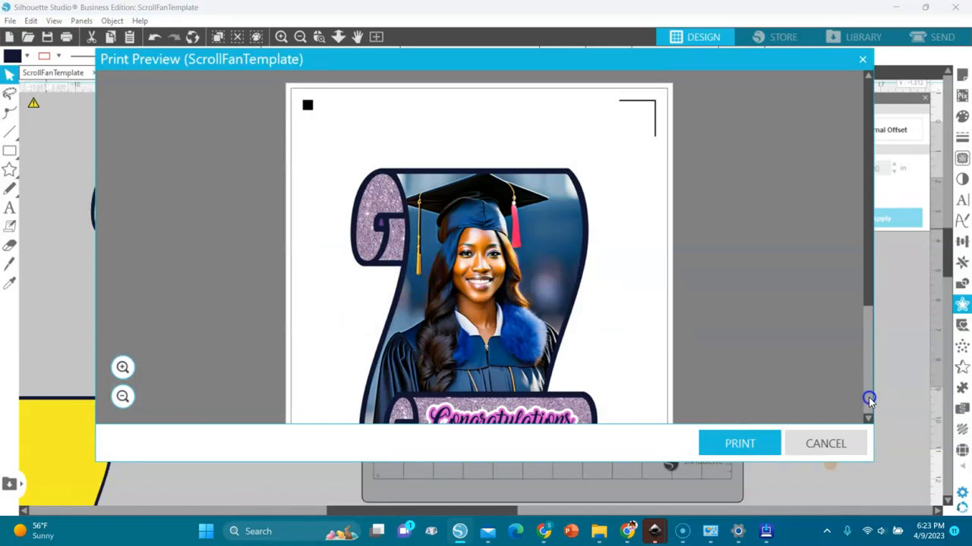
left_click(869, 397)
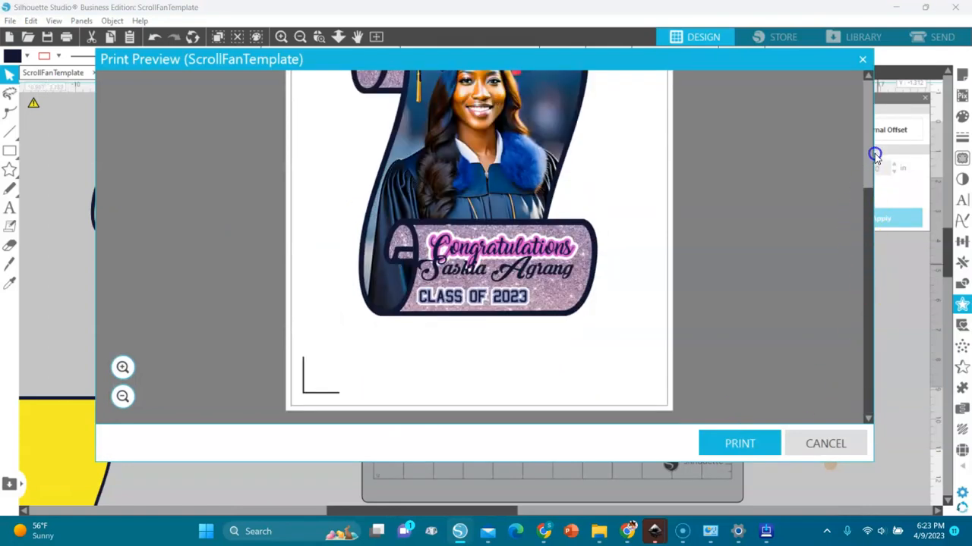
left_click(869, 182)
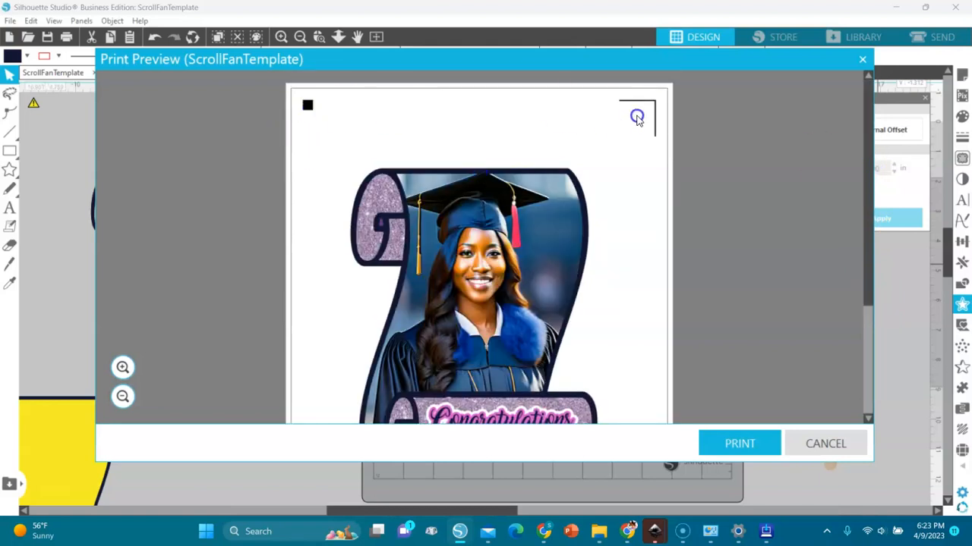
left_click_drag(869, 173, 872, 144)
left_click(748, 444)
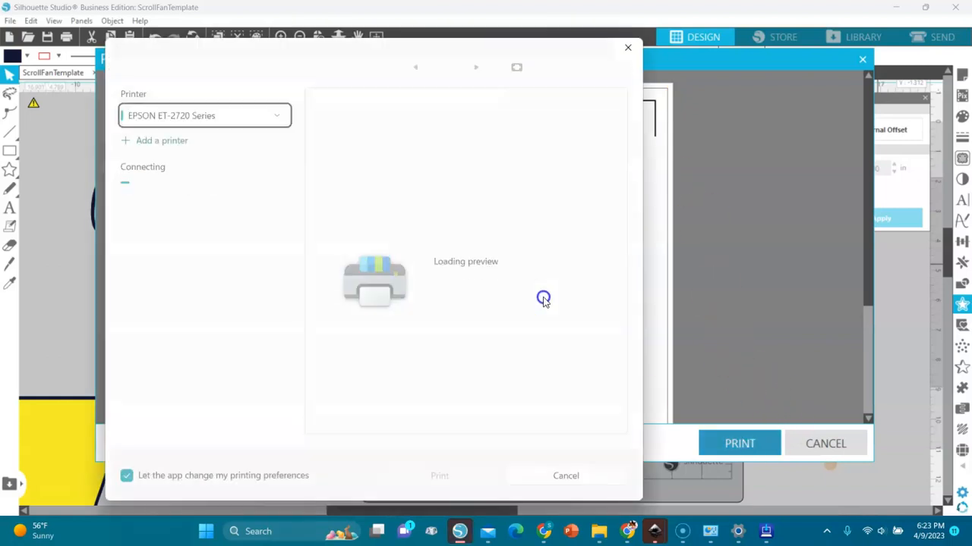
left_click(629, 48)
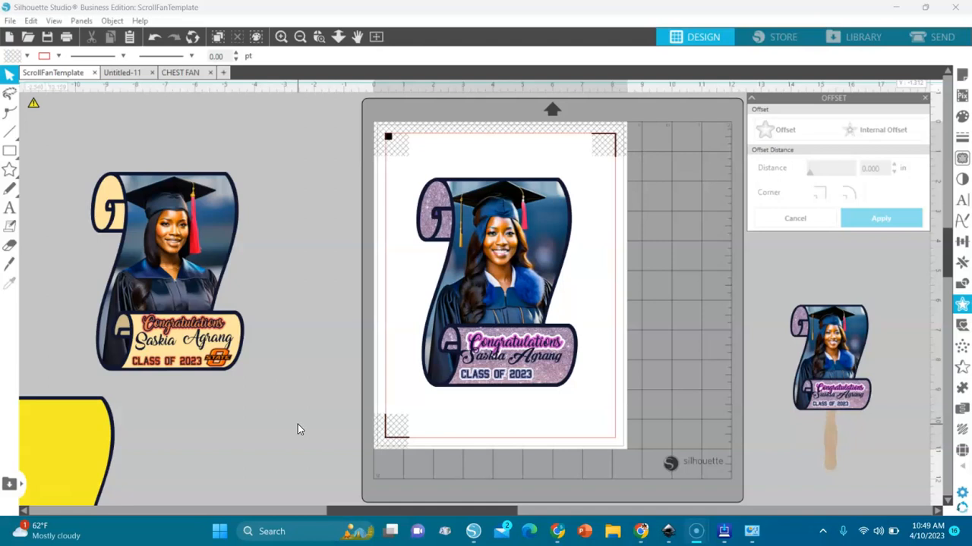
- Select and copy the whole glitter scroll design
left_click_drag(339, 162, 636, 416)
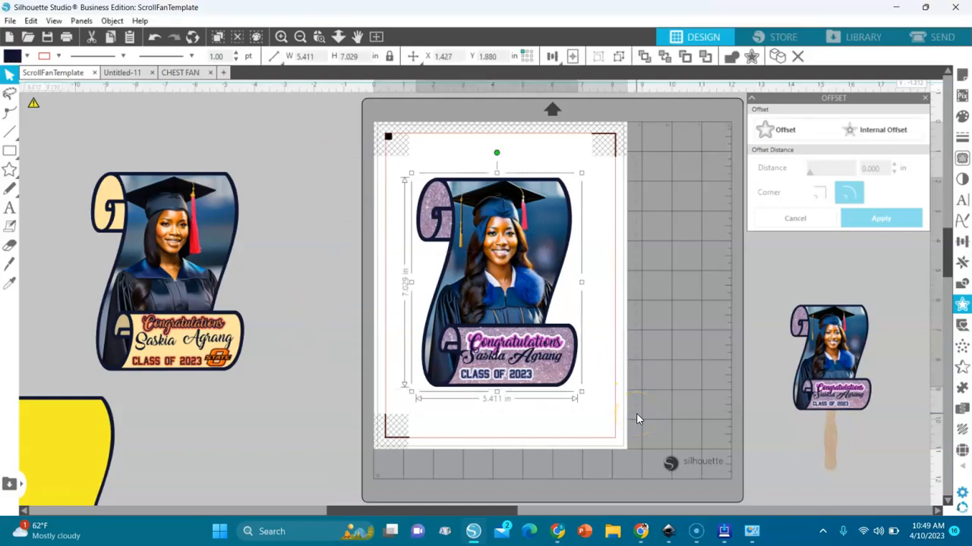
right_click(675, 207)
left_click(692, 217)
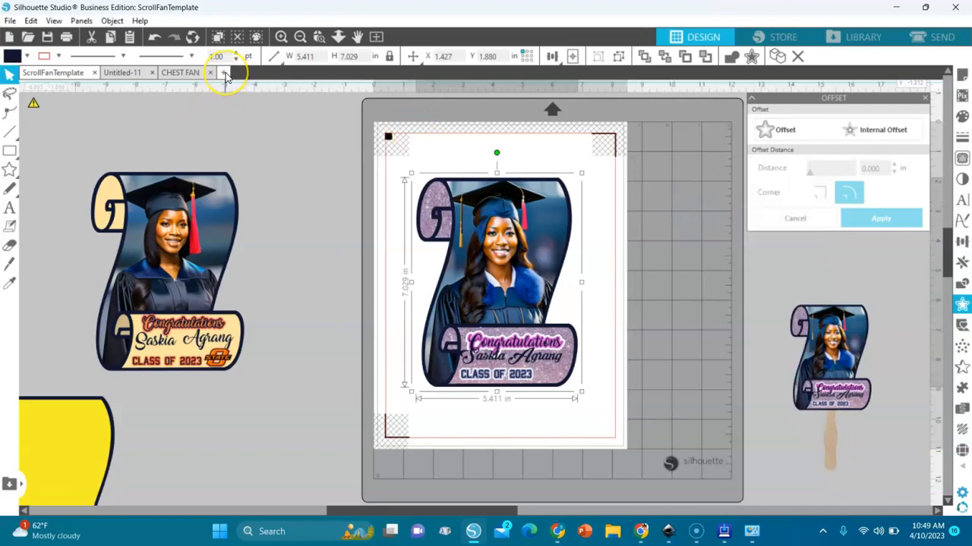
- Paste the copied scroll onto a new blank Untitled-12 document
left_click(224, 72)
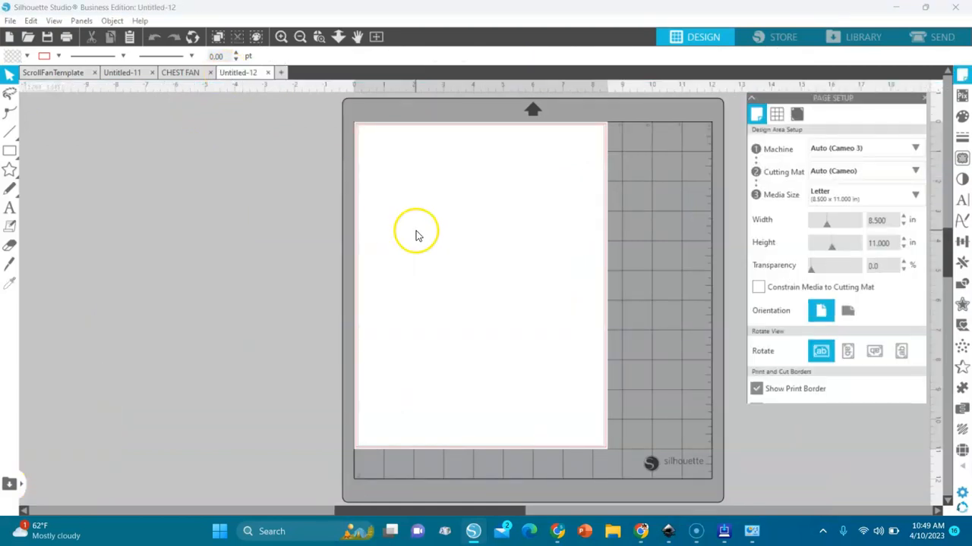
right_click(424, 224)
left_click(466, 285)
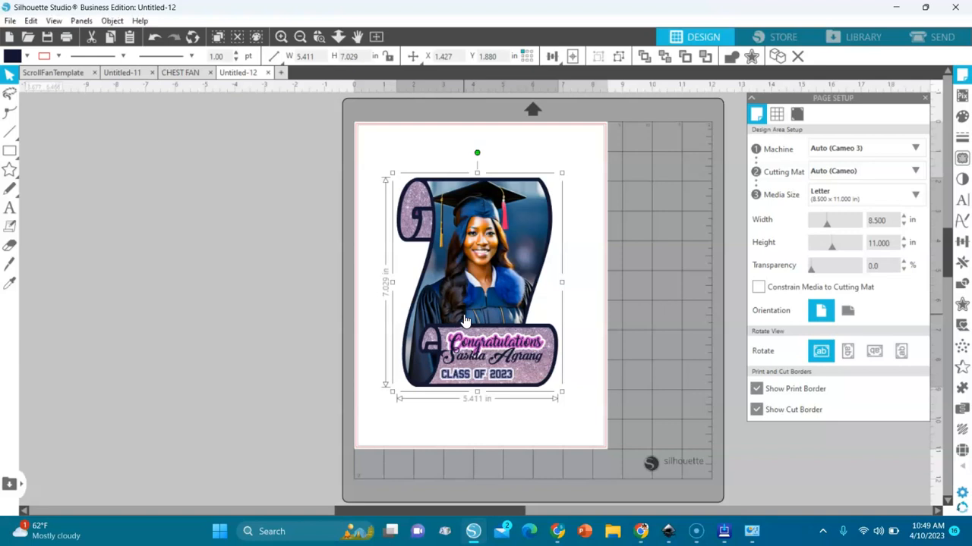
- Flip the pasted scroll horizontally, ungroup it, and zoom in on its text
right_click(521, 235)
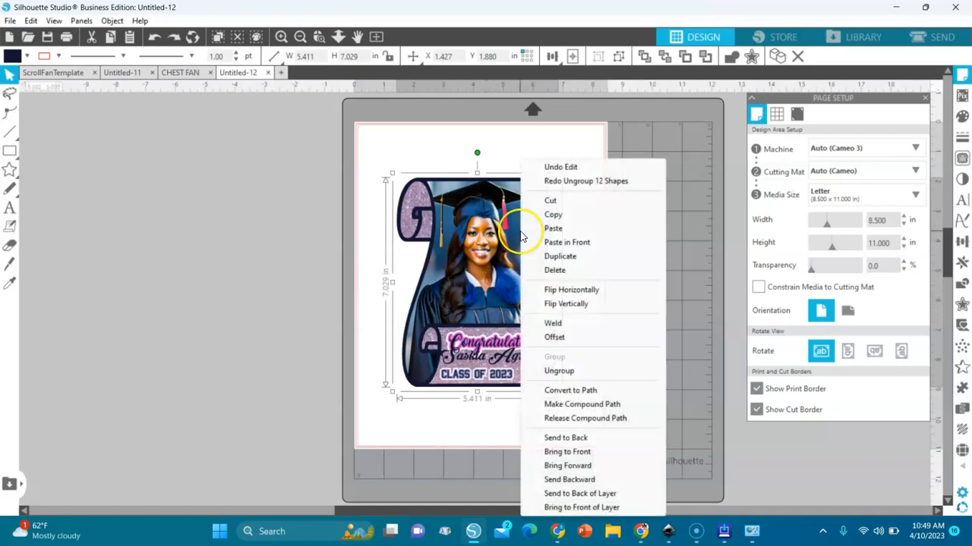
left_click(583, 290)
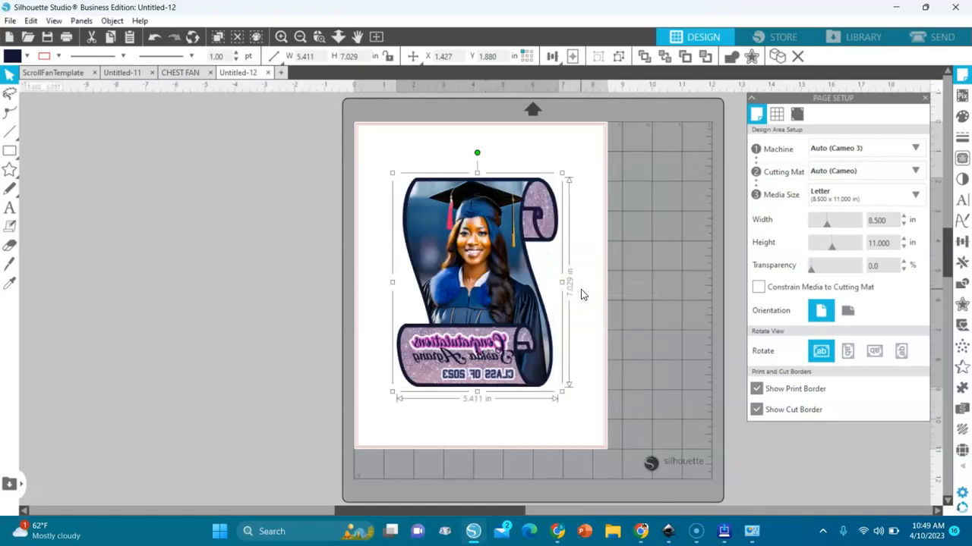
right_click(471, 347)
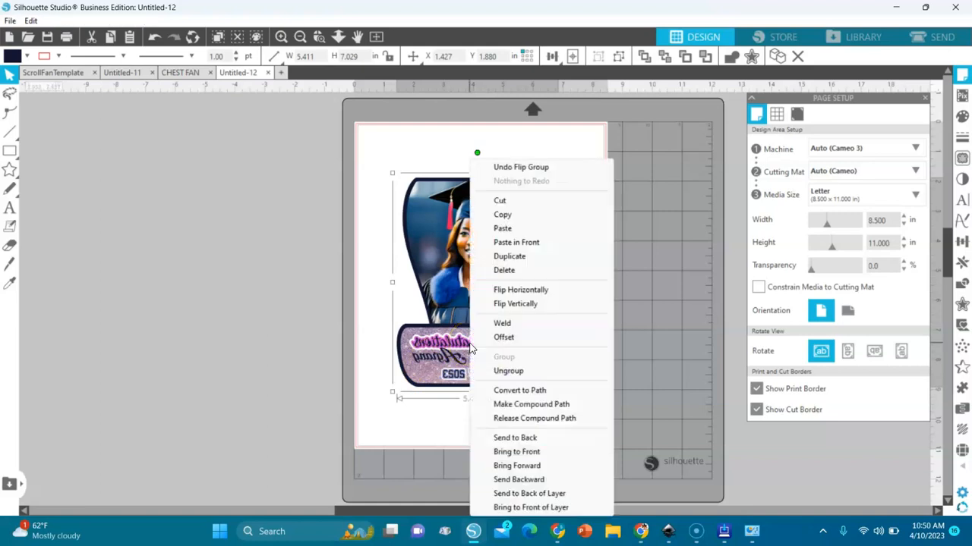
left_click(509, 371)
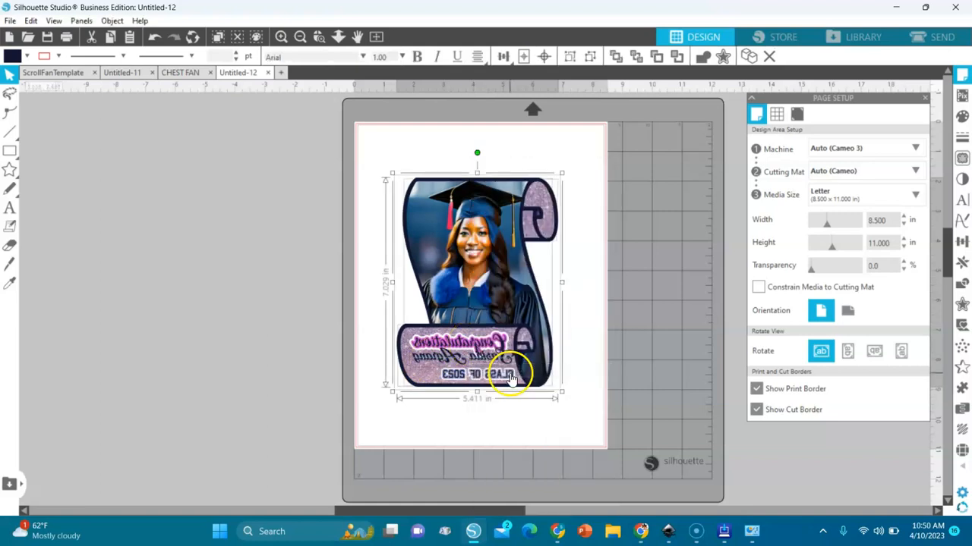
left_click(325, 232)
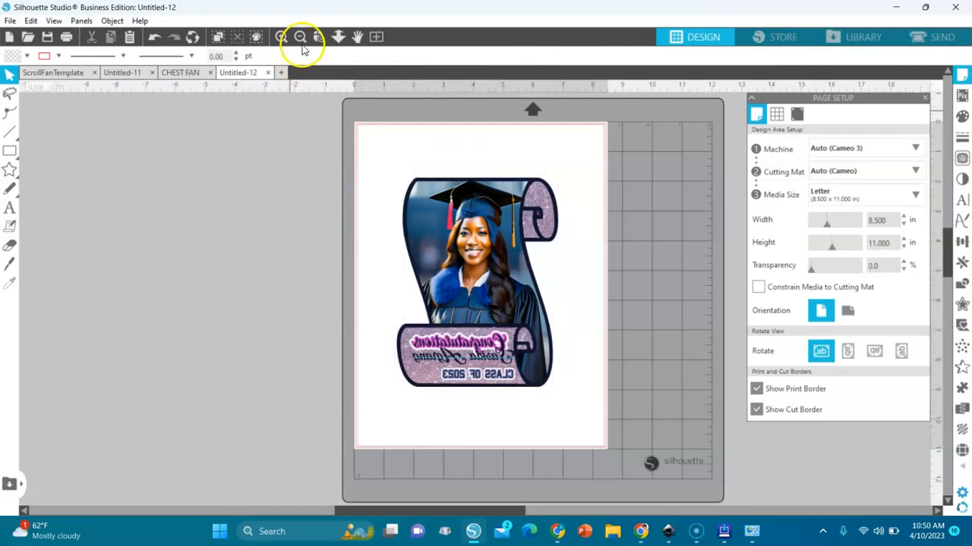
left_click(317, 38)
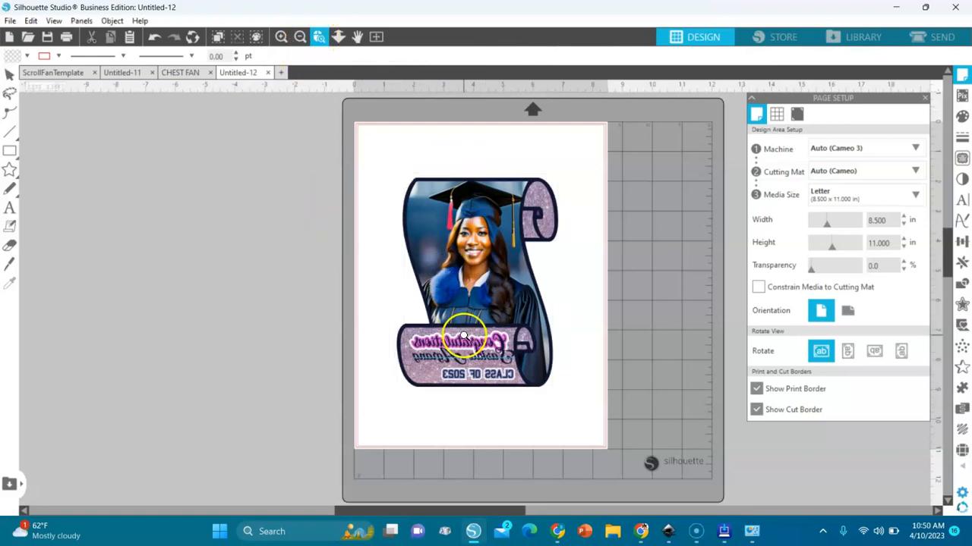
left_click(465, 341)
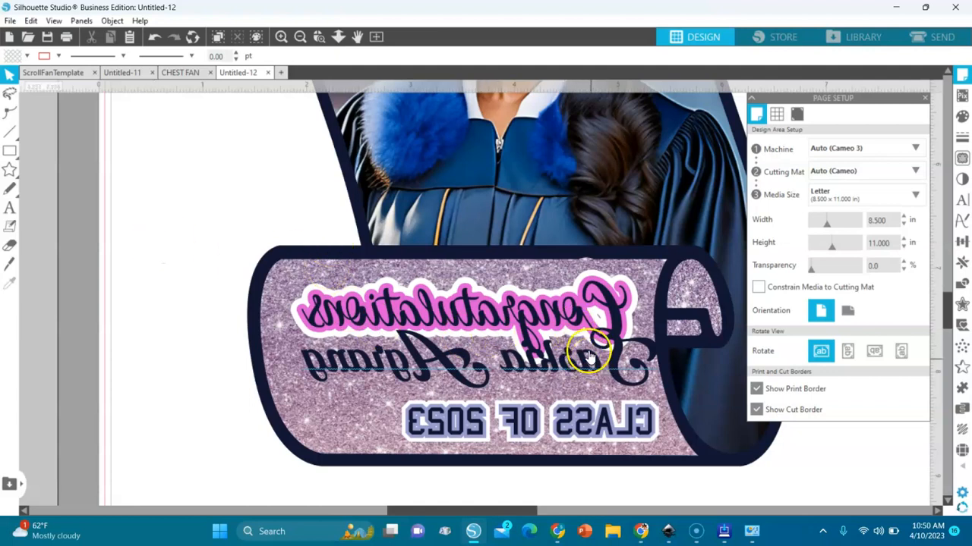
- Flip Congratulations, the name and CLASS OF 2023 back horizontally so they read normally
left_click(574, 314)
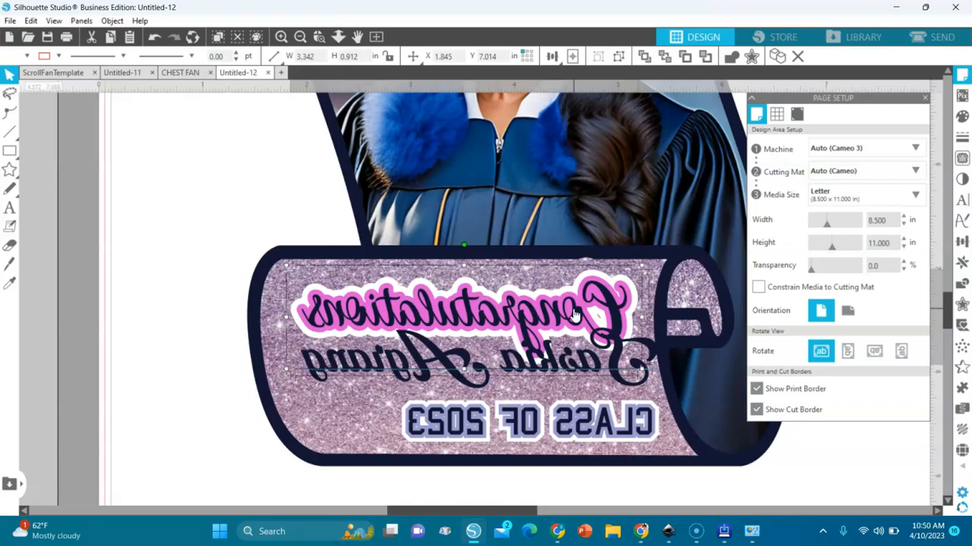
right_click(574, 314)
left_click(624, 290)
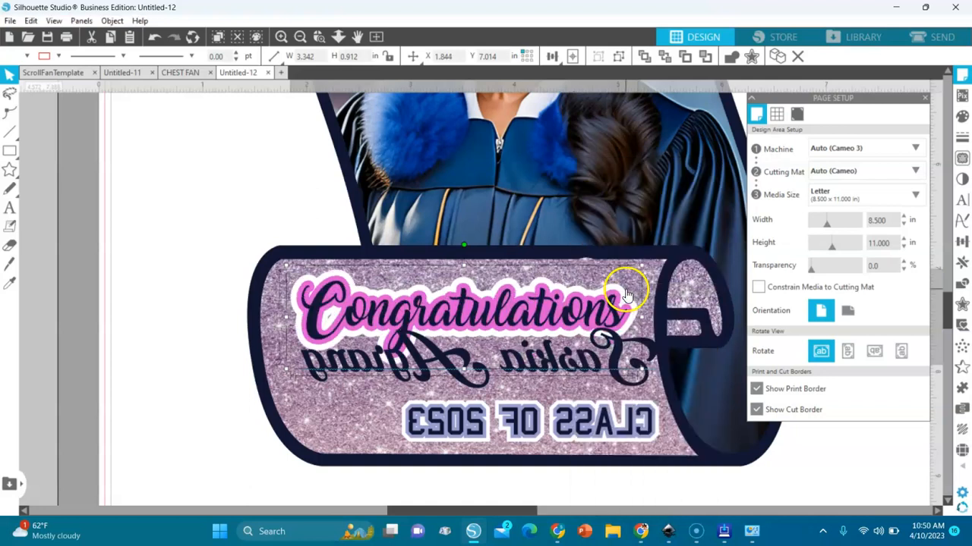
left_click(571, 368)
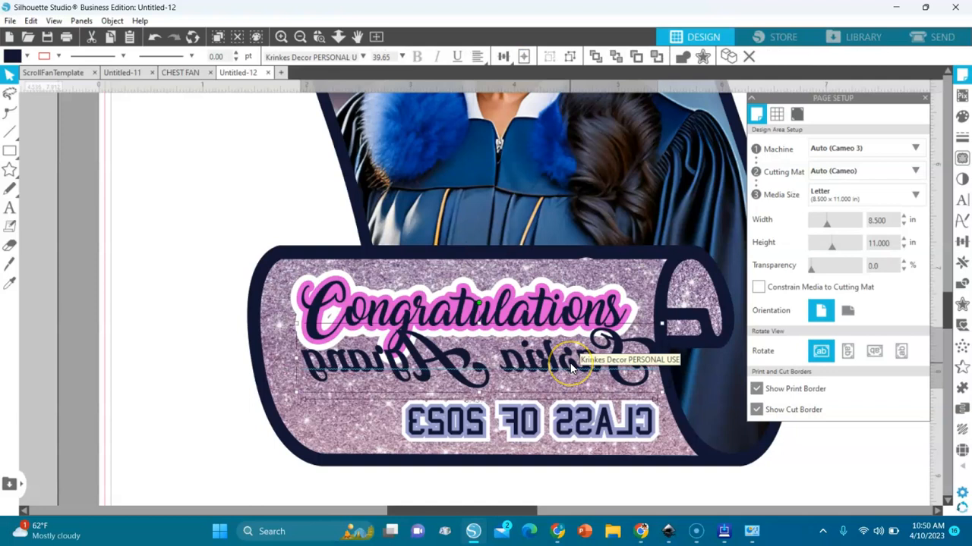
right_click(570, 367)
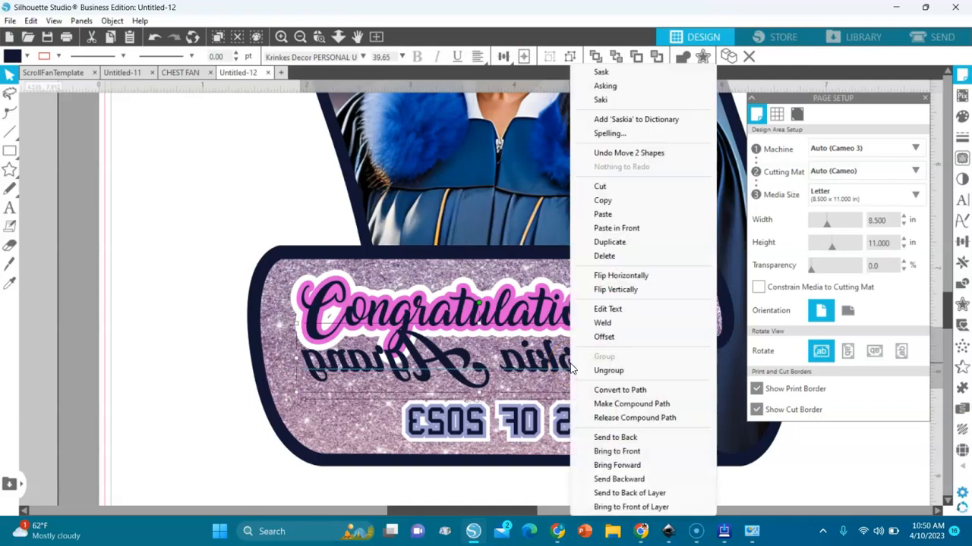
left_click(625, 277)
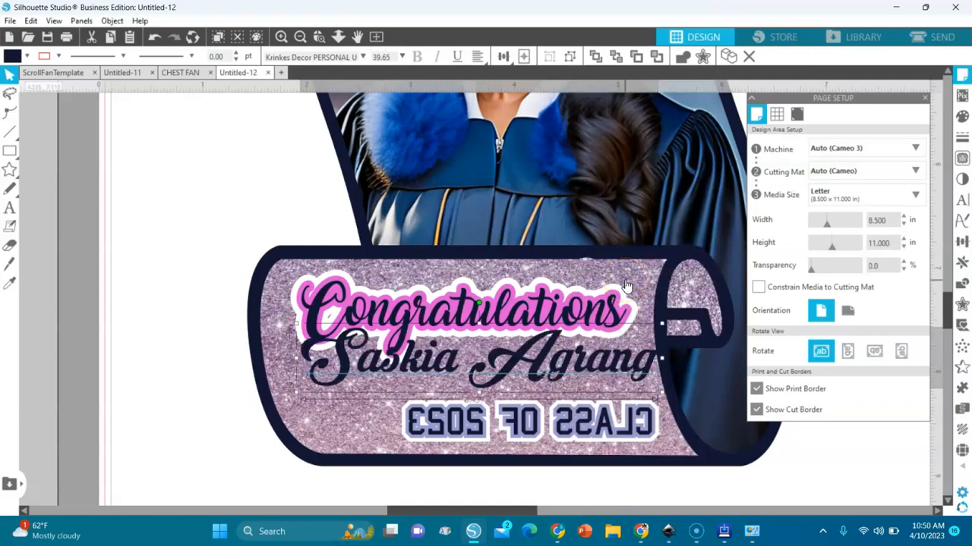
left_click(549, 425)
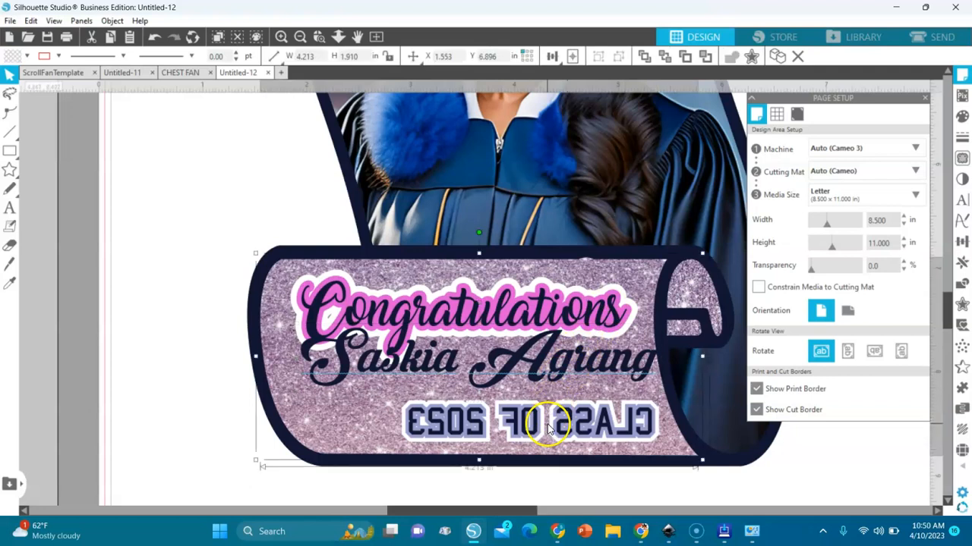
left_click(594, 437)
right_click(601, 436)
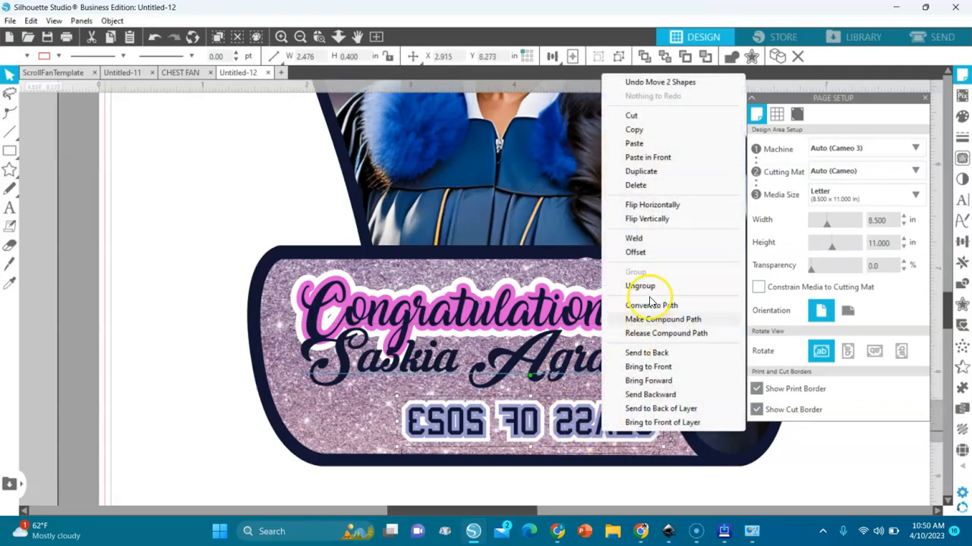
left_click(645, 207)
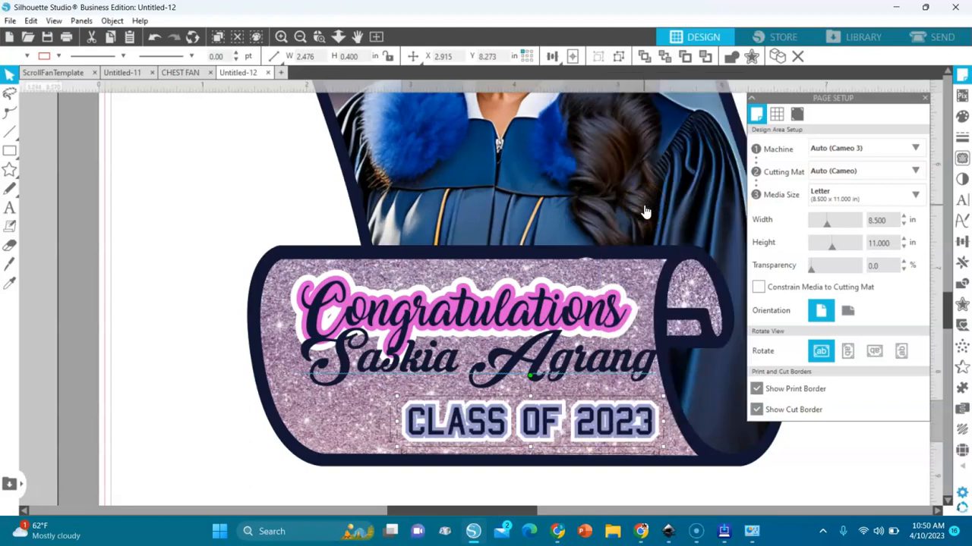
left_click(521, 357)
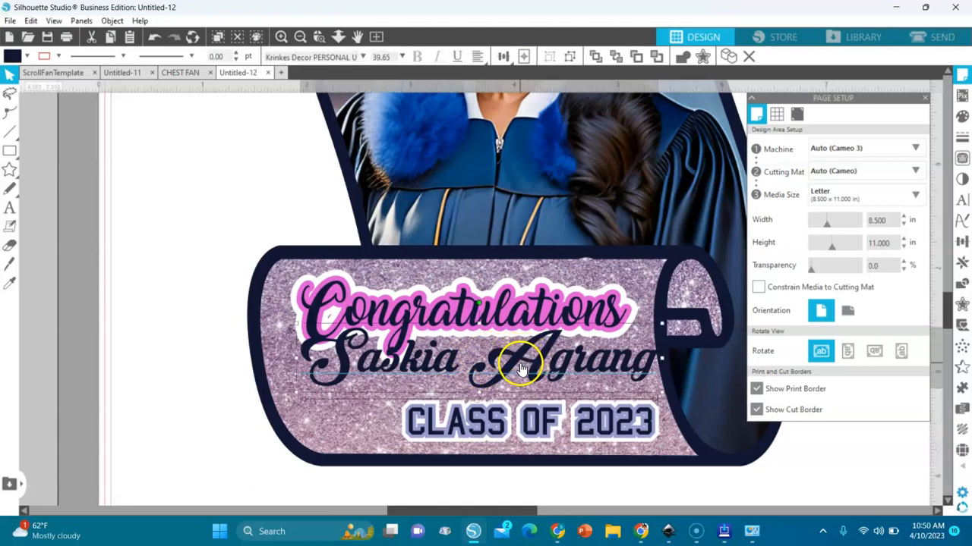
- Fit the whole page in view and group all mirrored scroll pieces into one design
left_click(376, 37)
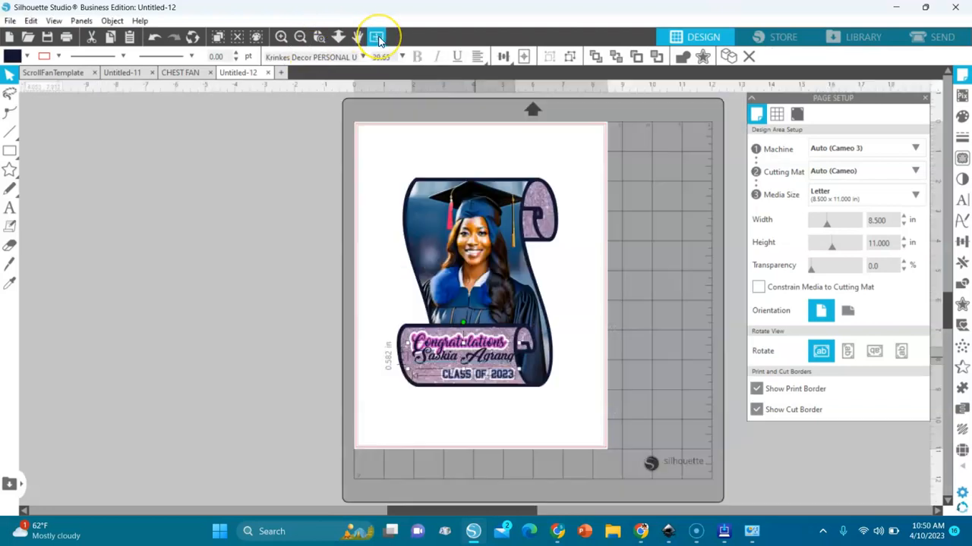
left_click_drag(341, 141, 624, 427)
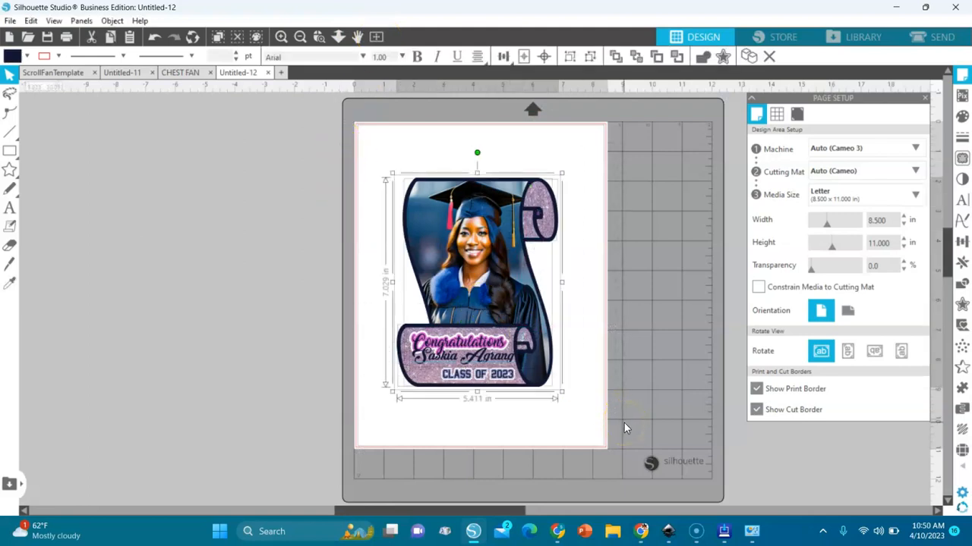
key("i")
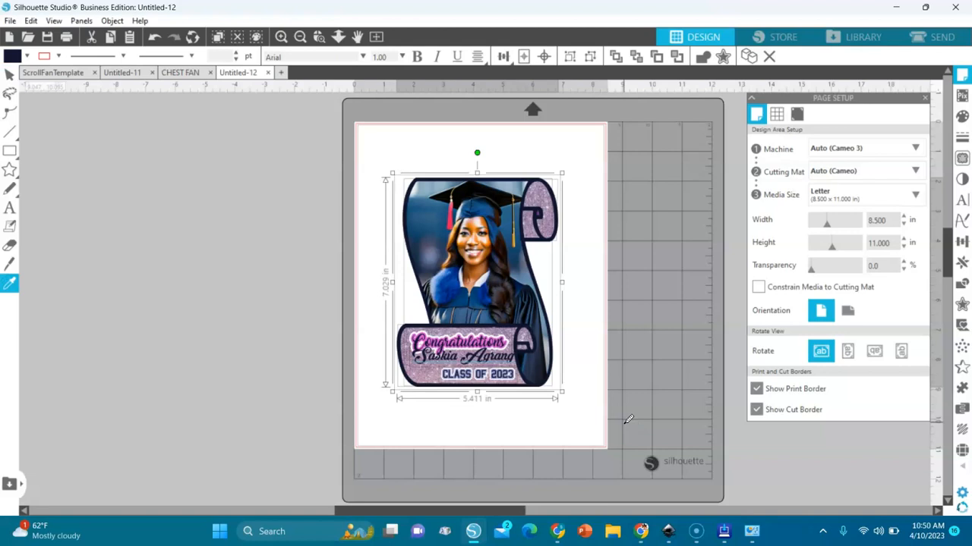
key("ctrl+g")
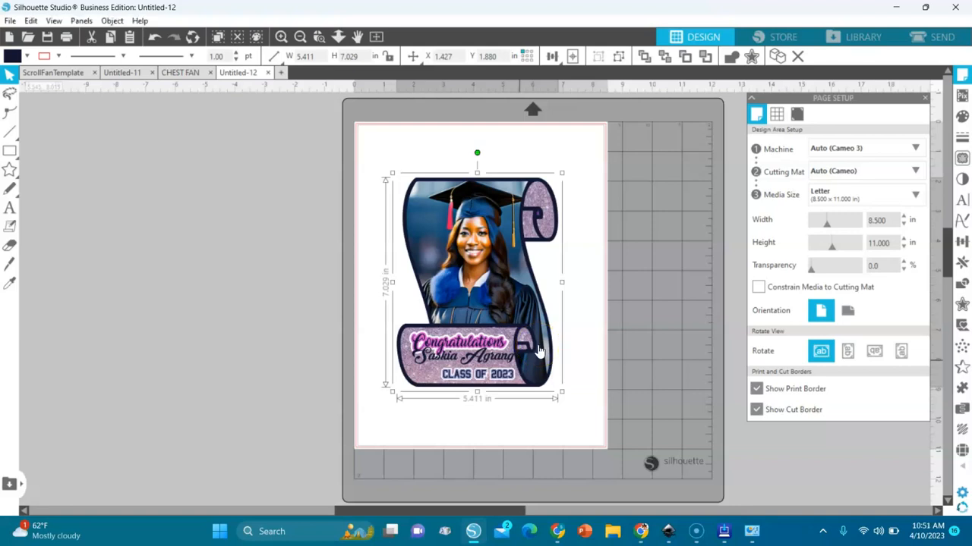
- Turn on registration marks for the page and nudge the scroll design slightly right
left_click(797, 113)
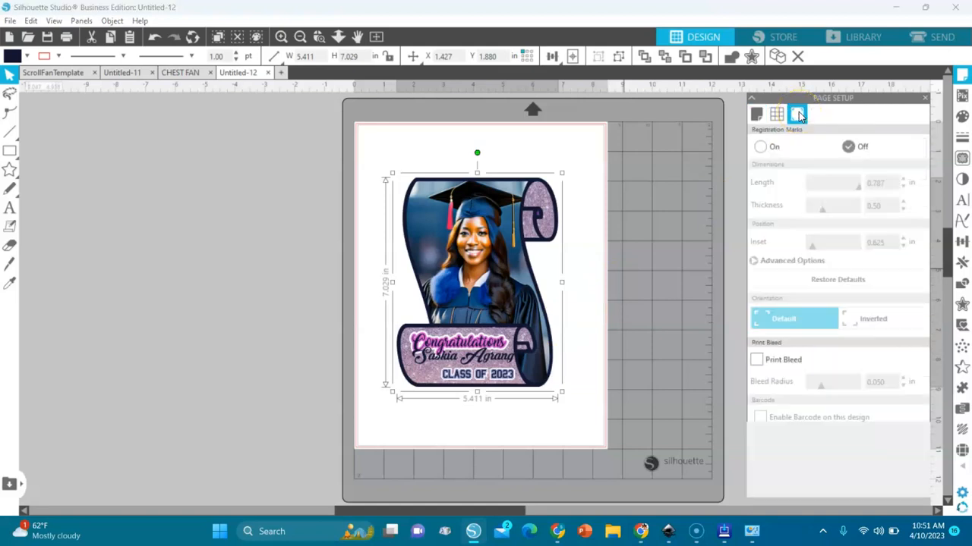
left_click(760, 148)
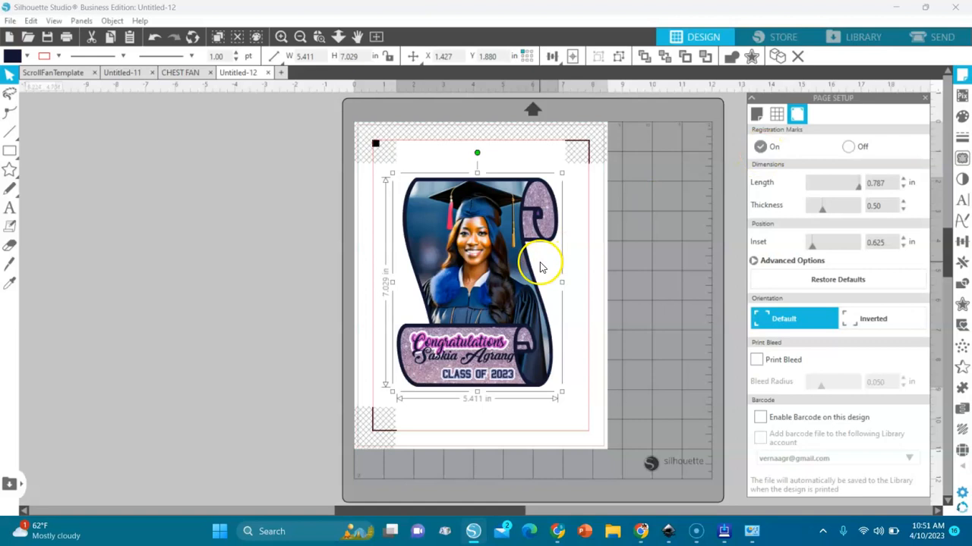
left_click_drag(481, 278, 488, 271)
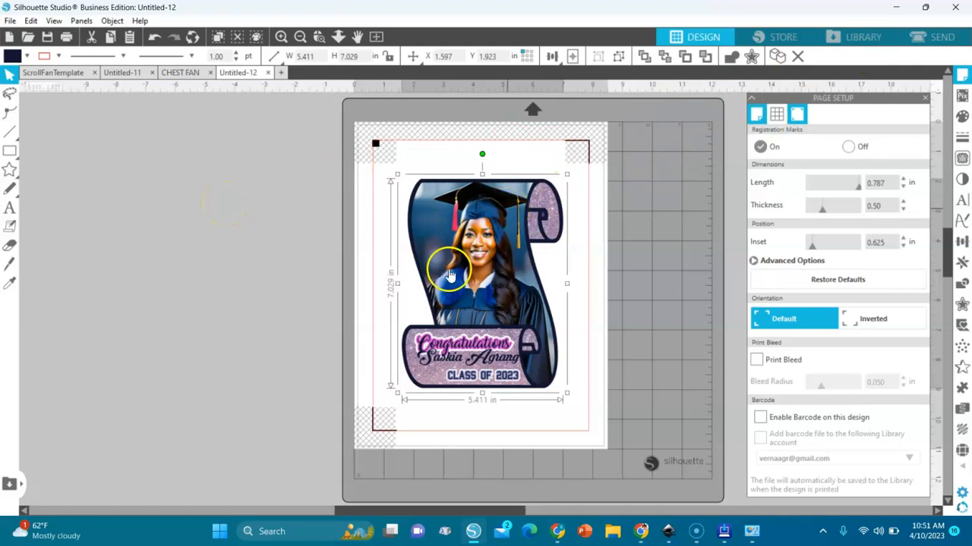
left_click(927, 36)
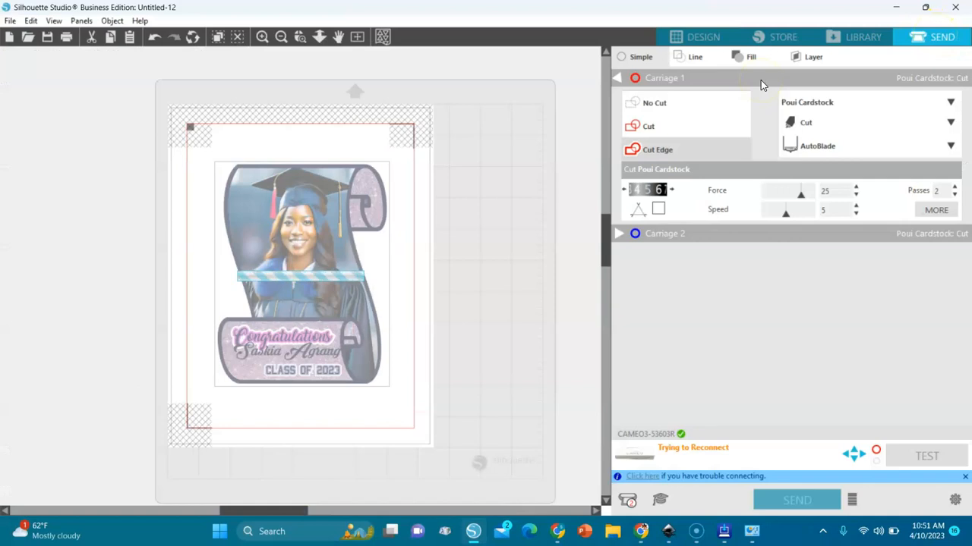
- Set the cut mode to Cut Edge after briefly trying Cut, so only the outer edge is cut
left_click(642, 151)
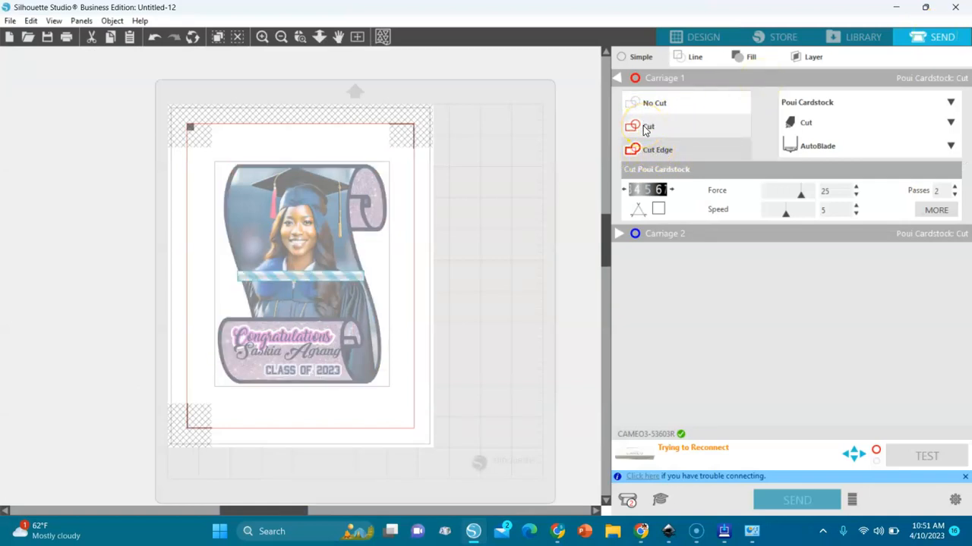
left_click(645, 128)
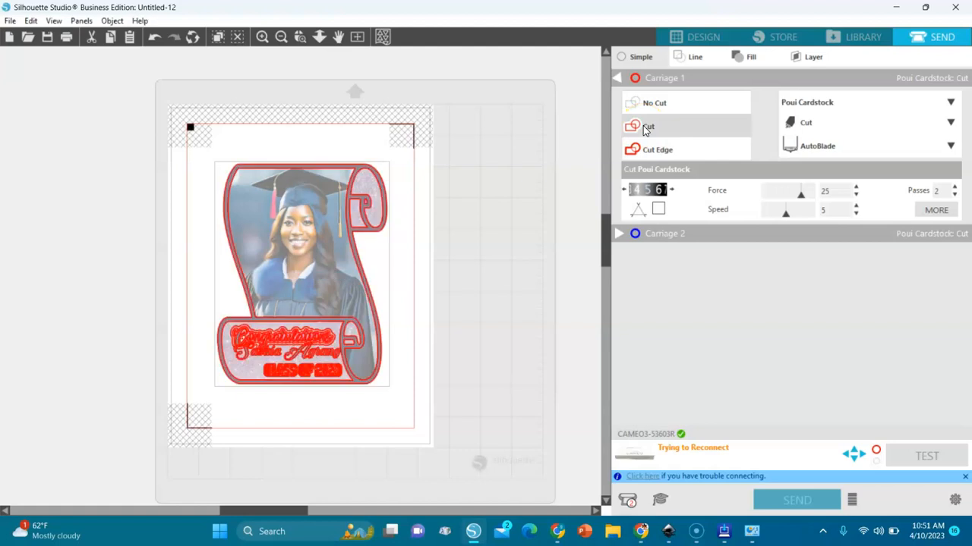
left_click(645, 151)
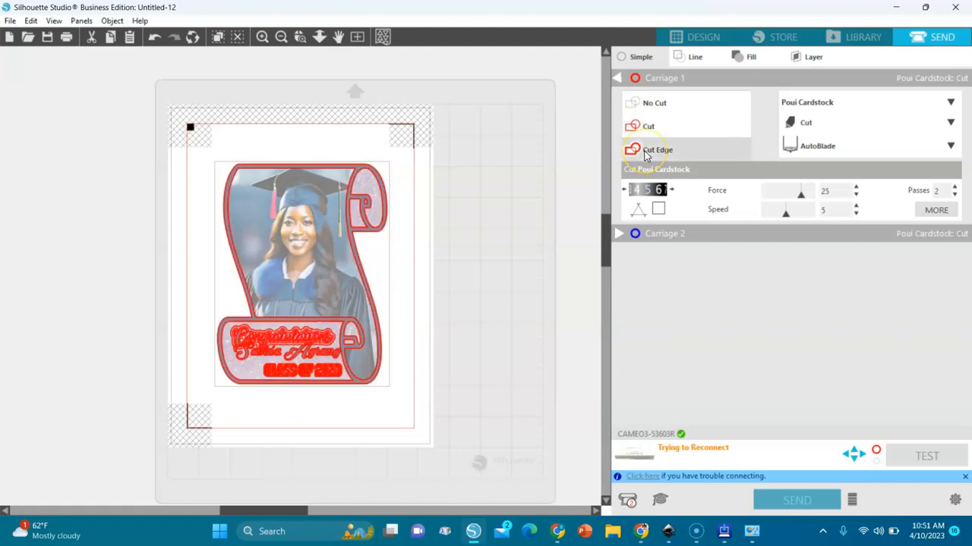